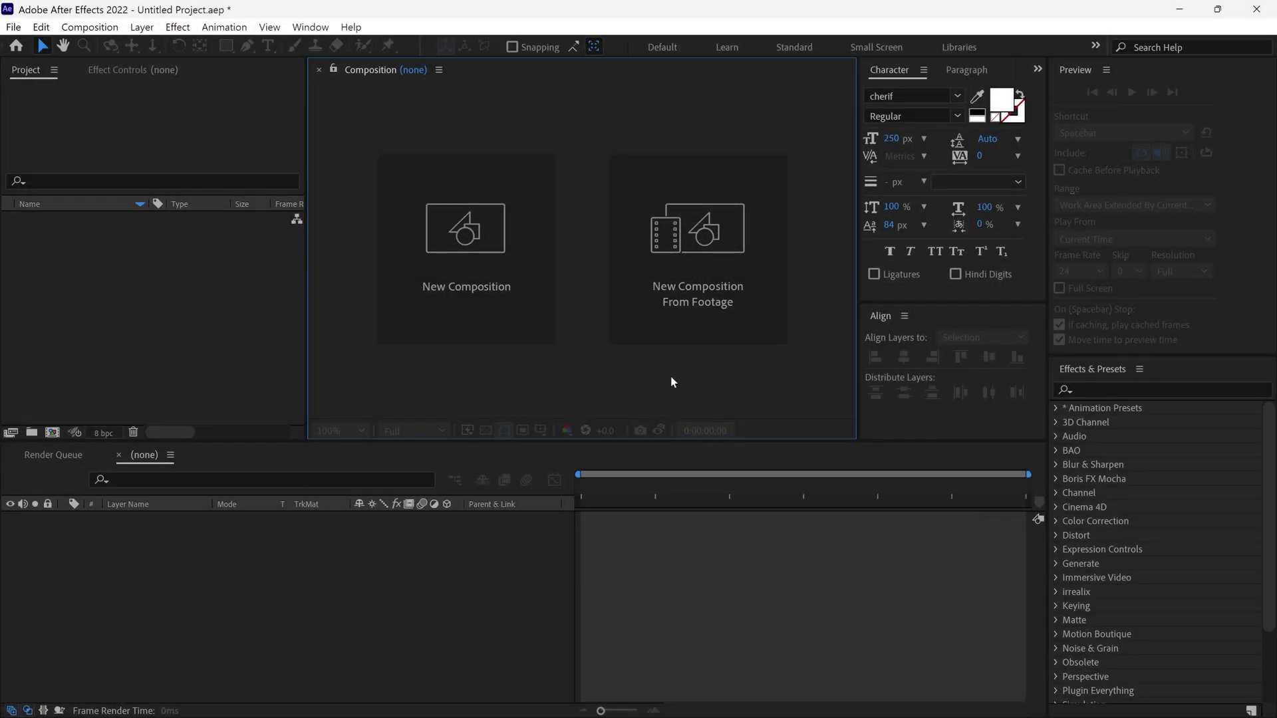
Create a new 1920×1080 black composition named 'mc'.
{"action": "left_click", "coordinate": [500, 317]}
{"action": "type", "text": "mc"}
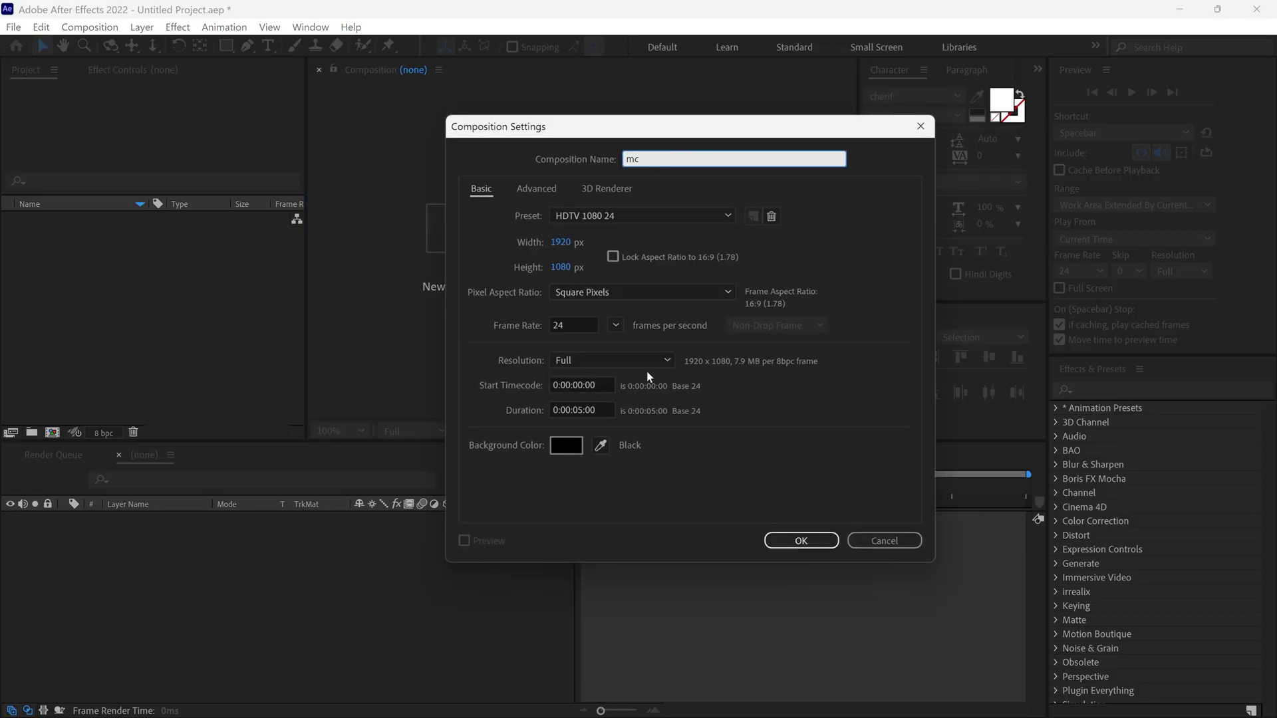
{"action": "left_click", "coordinate": [832, 540]}
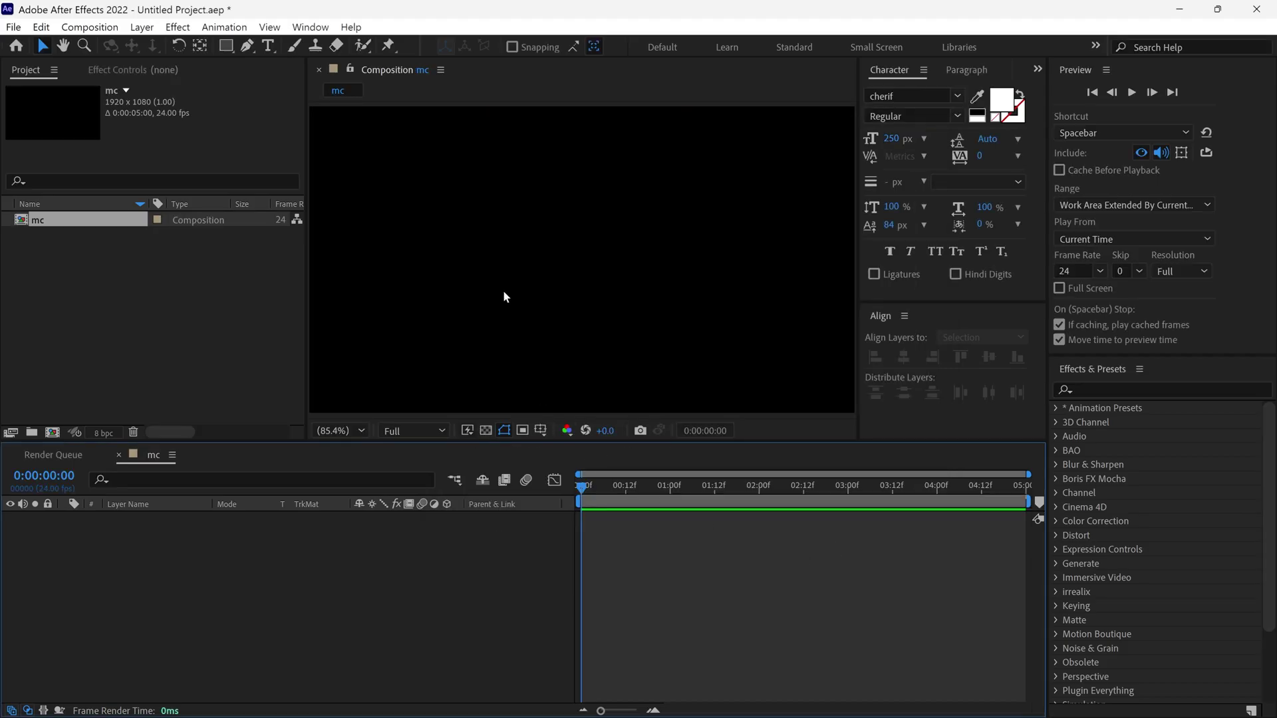
Add white 'Glitch' text and centre it horizontally and vertically in the frame.
{"action": "left_click", "coordinate": [268, 45]}
{"action": "left_click", "coordinate": [469, 289]}
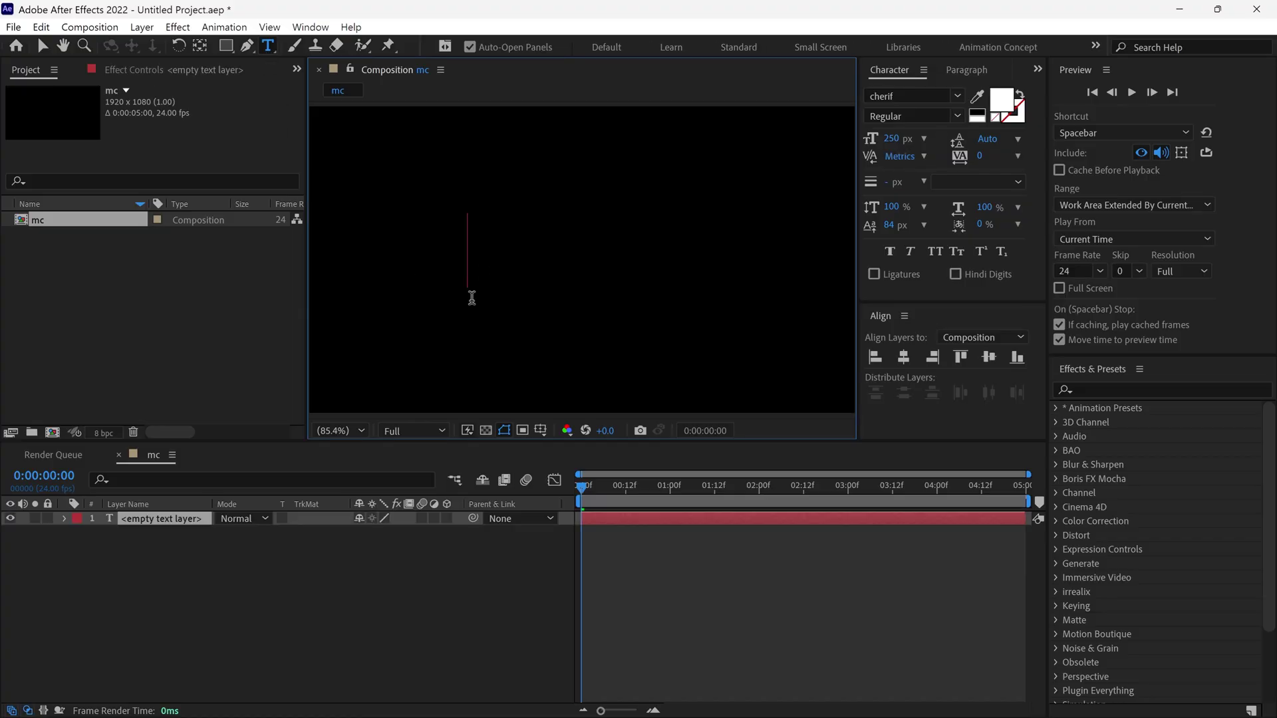
{"action": "type", "text": "Glitch"}
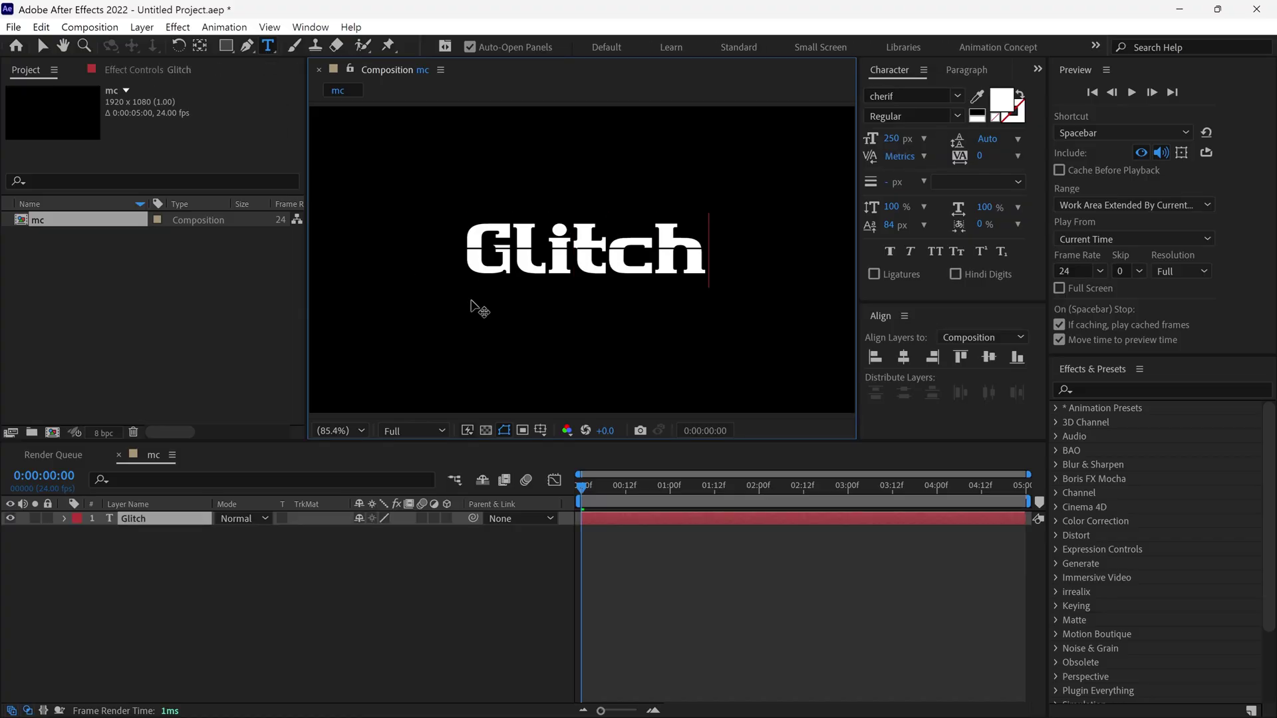
{"action": "left_click", "coordinate": [902, 359]}
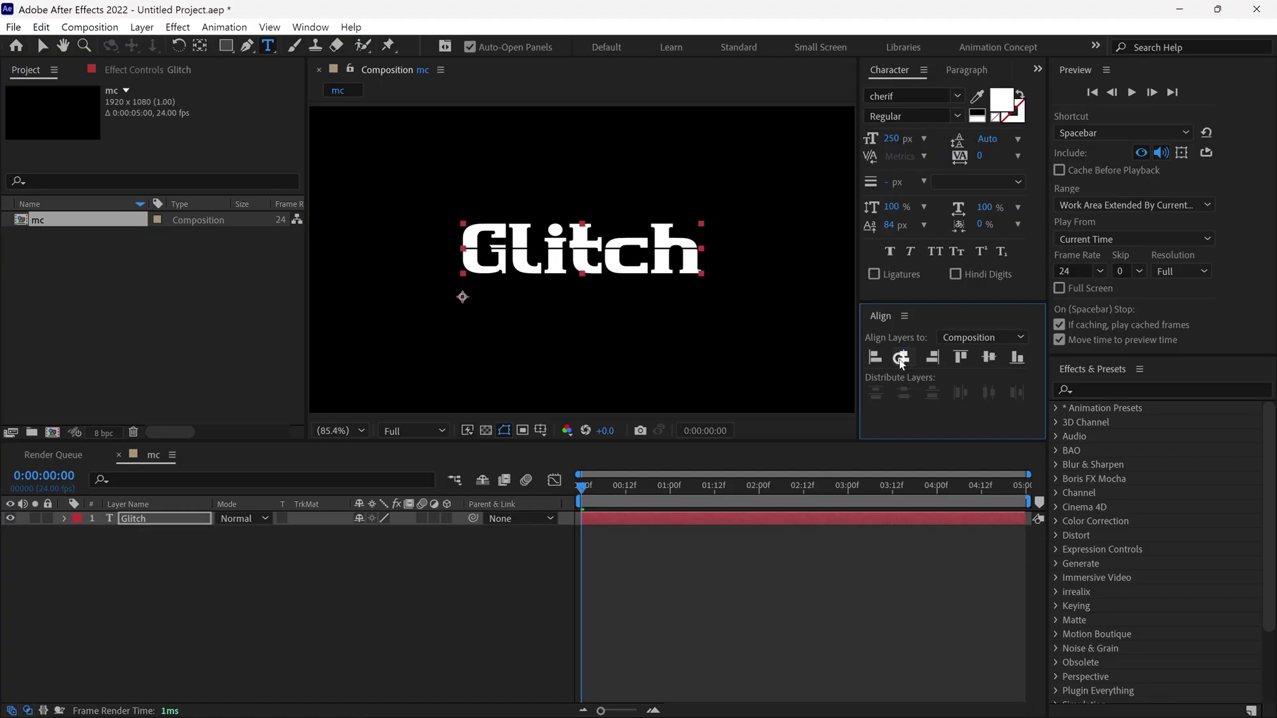
{"action": "left_click", "coordinate": [989, 359]}
Pre-compose the Glitch text layer into a precomp named 'Text Holder'.
{"action": "key", "text": "v"}
{"action": "right_click", "coordinate": [218, 525]}
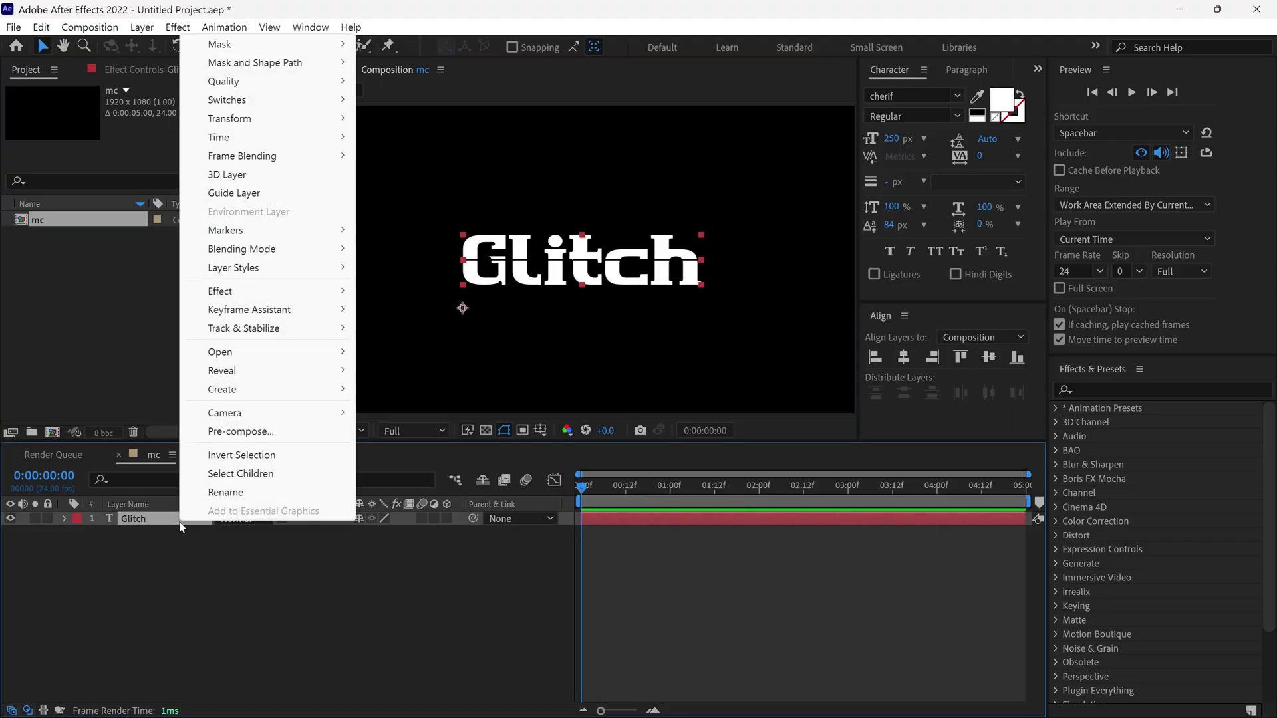
{"action": "left_click", "coordinate": [241, 432]}
{"action": "type", "text": "Text Holder"}
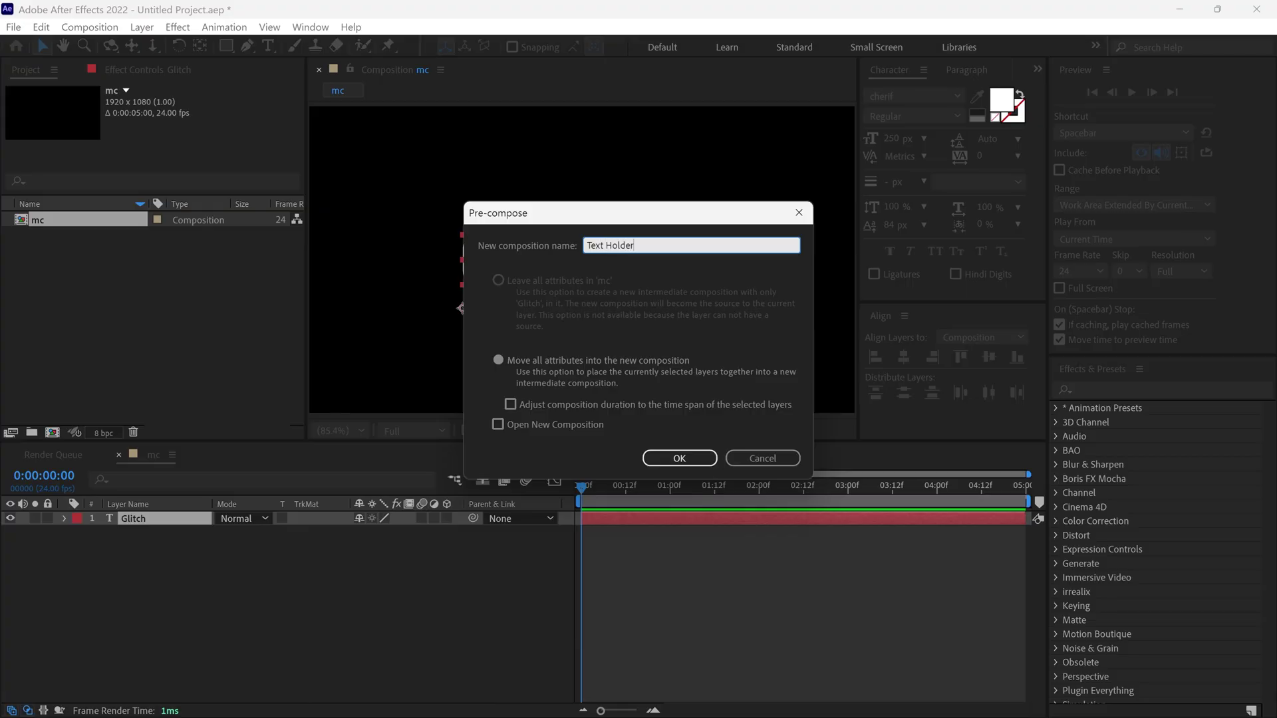
{"action": "key", "text": "Return"}
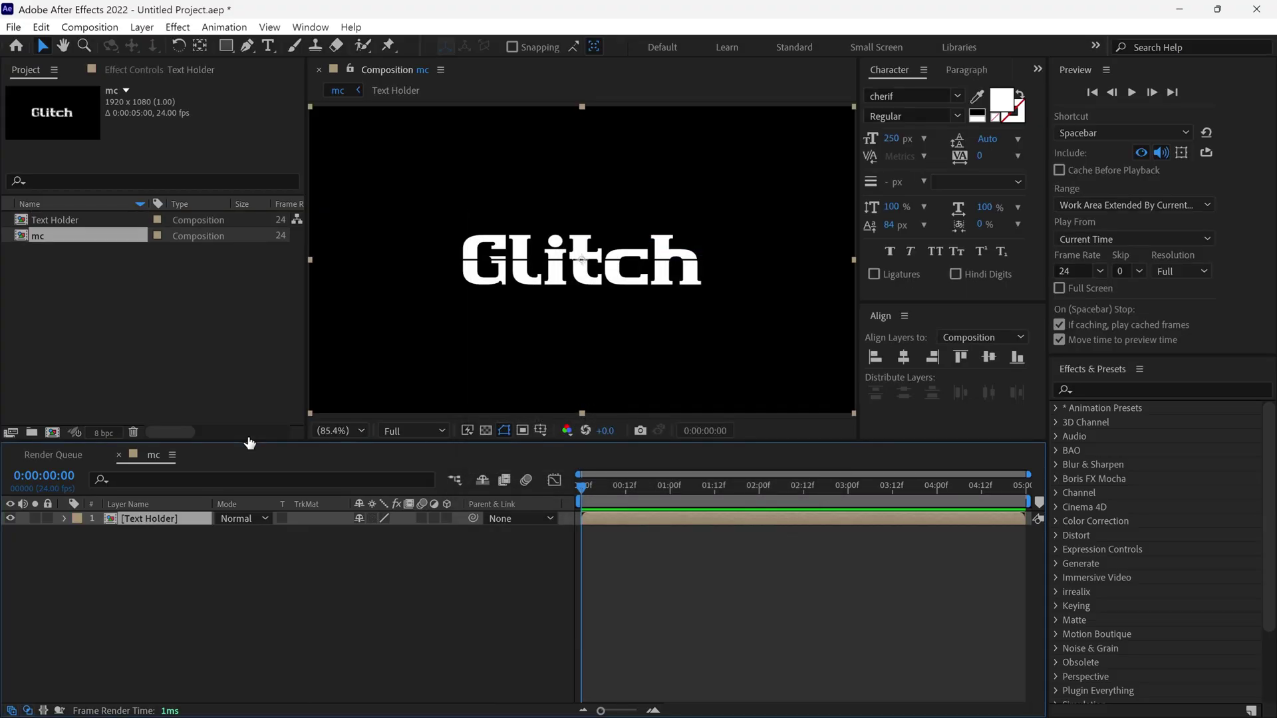
Find the Card Wipe - 3D pixelstorm preset under Animation Presets > Transitions - Movement.
{"action": "left_click", "coordinate": [1056, 409]}
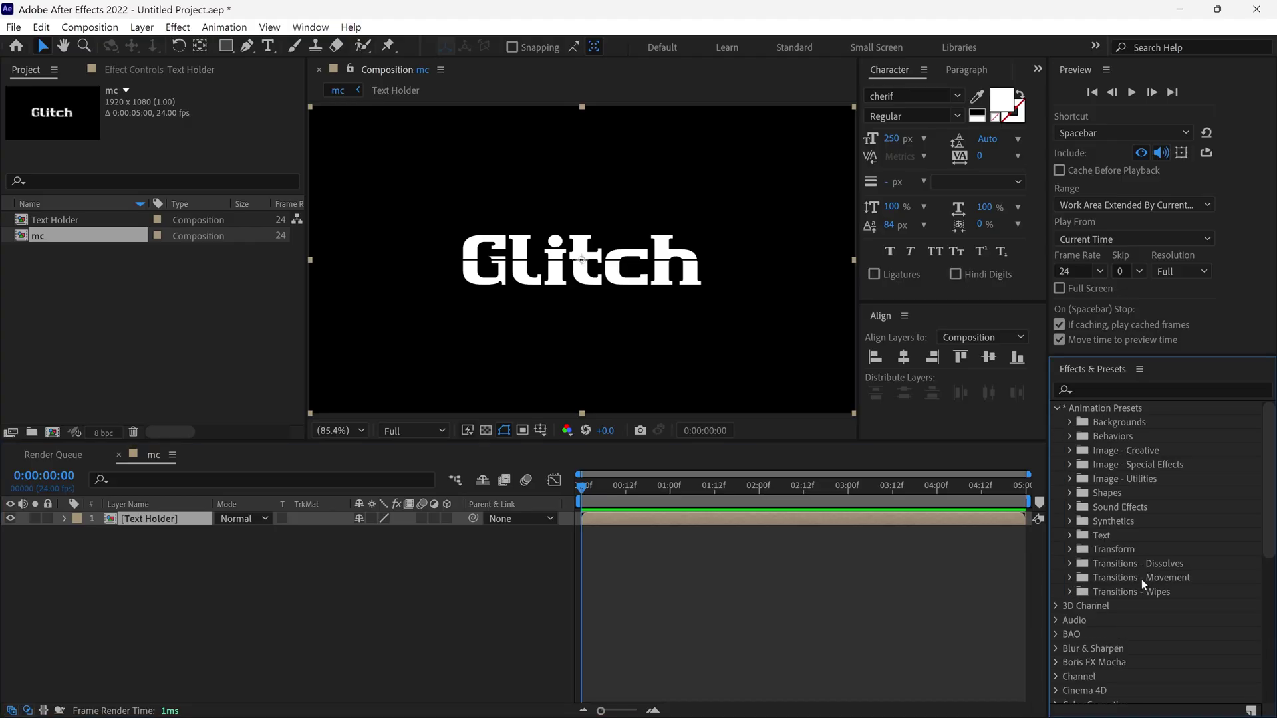
{"action": "left_click", "coordinate": [1070, 578]}
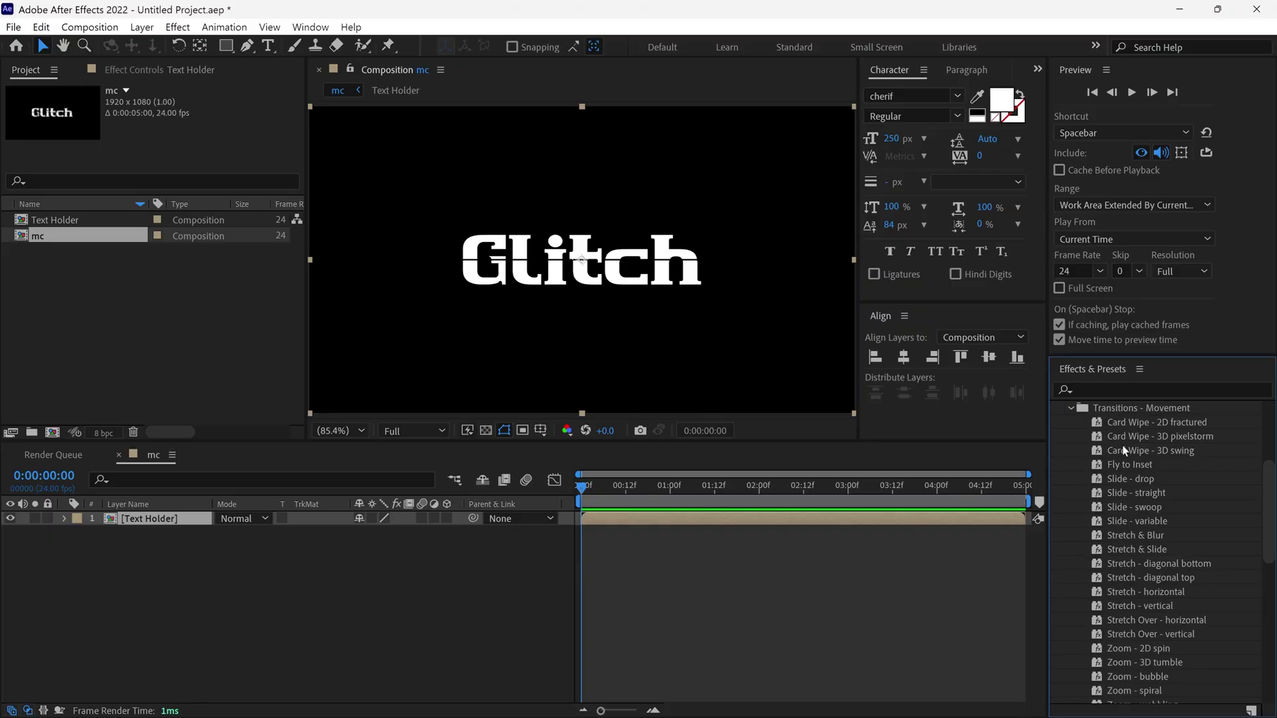
{"action": "left_click", "coordinate": [1204, 438]}
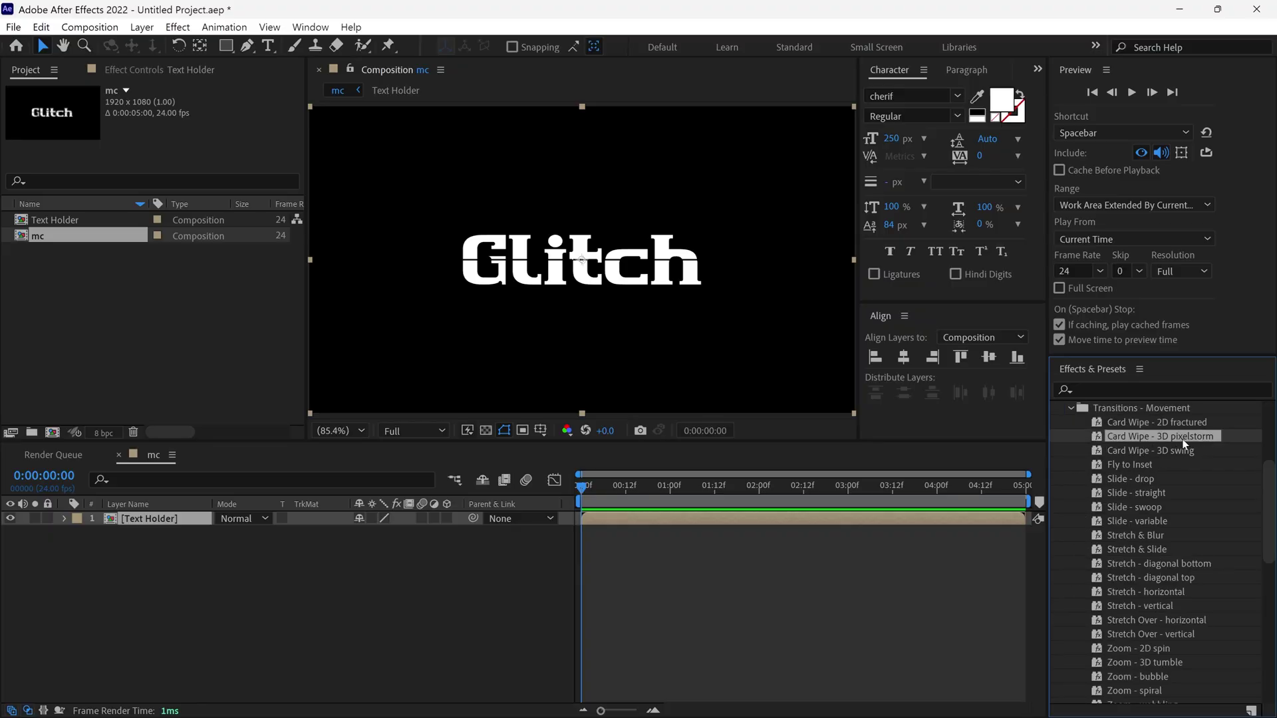
Apply Card Wipe - 3D pixelstorm to Text Holder, reveal its Transition Completion keyframes, and preview.
{"action": "left_click_drag", "start_coordinate": [1211, 438], "coordinate": [585, 302]}
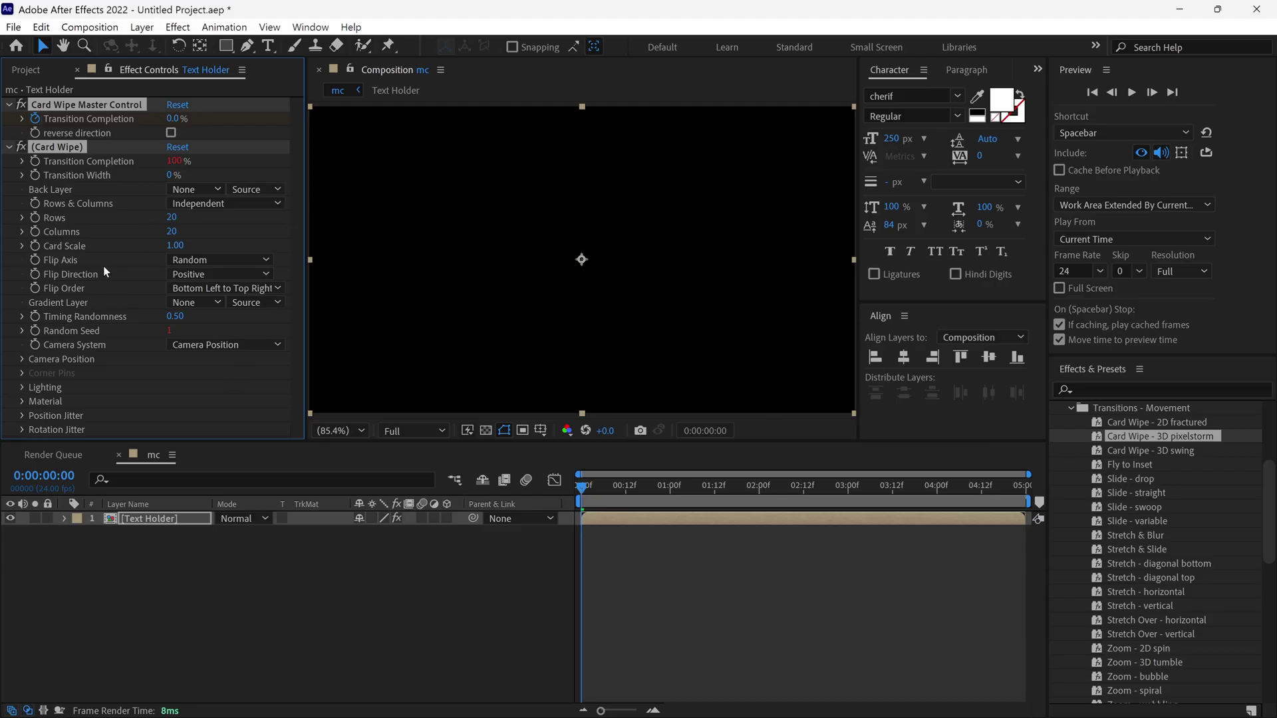
{"action": "key", "text": "u"}
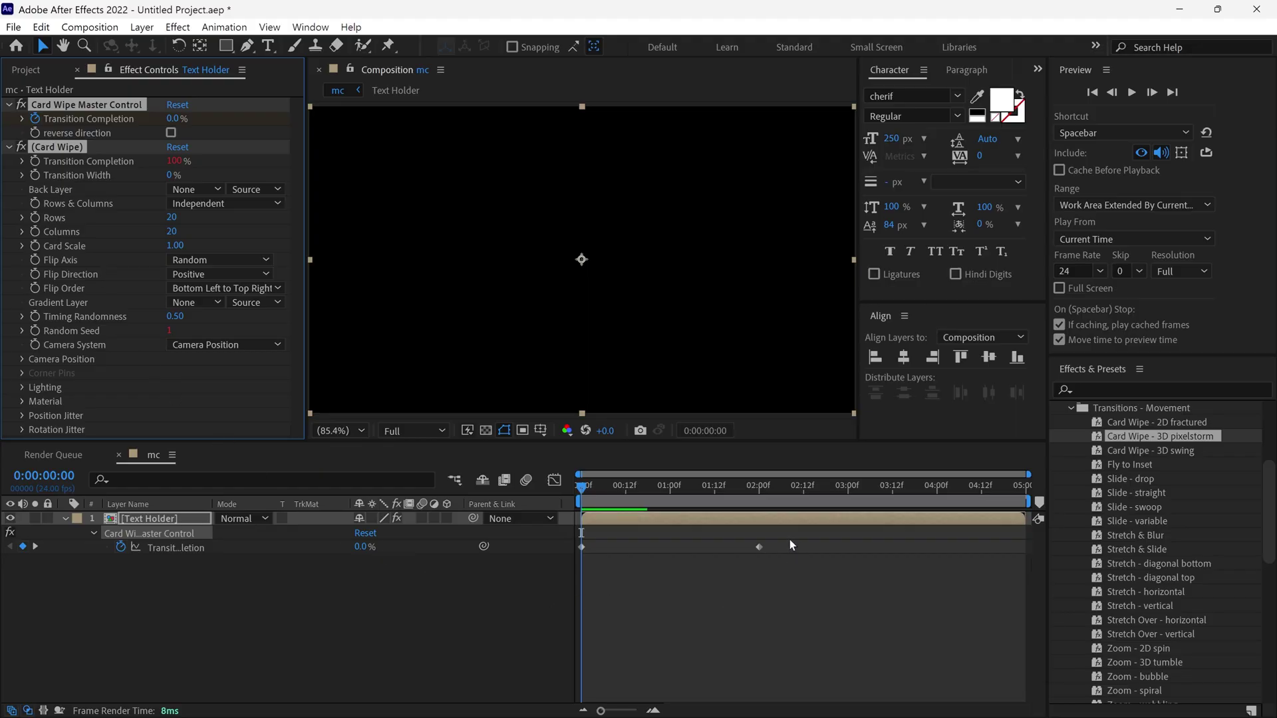
{"action": "left_click_drag", "start_coordinate": [790, 545], "coordinate": [653, 590]}
{"action": "key", "text": "space"}
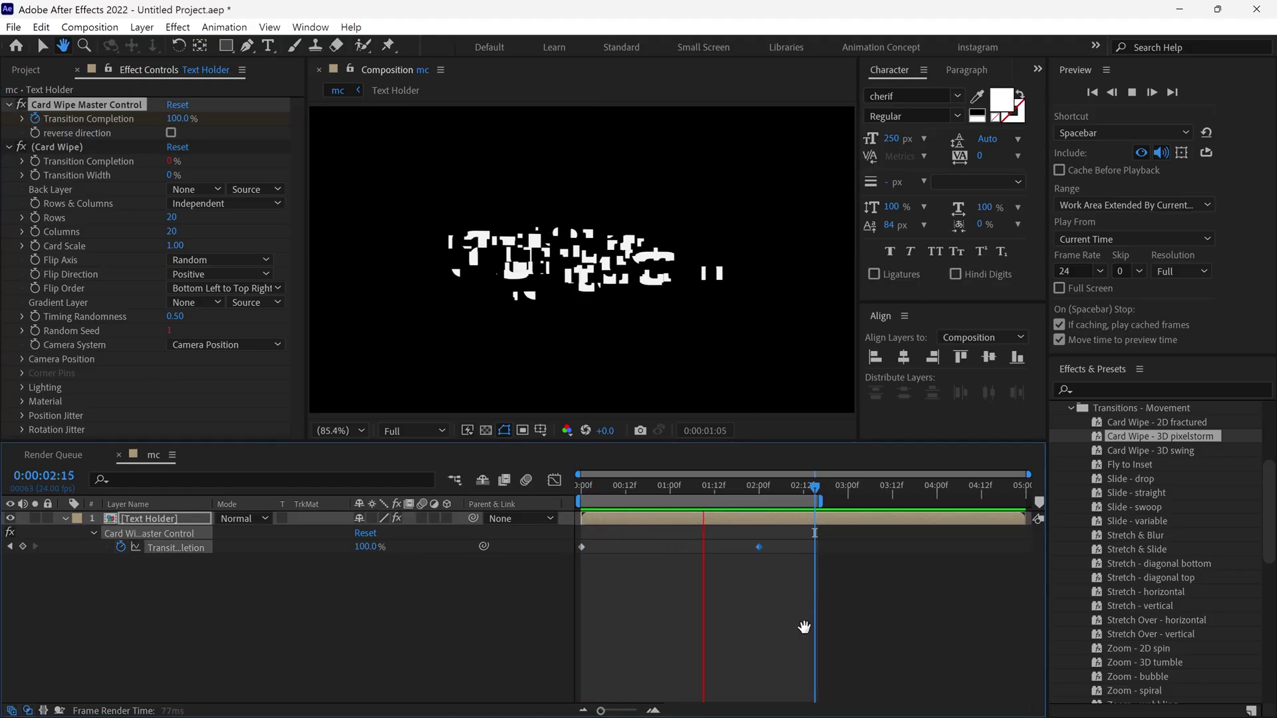
{"action": "key", "text": "space"}
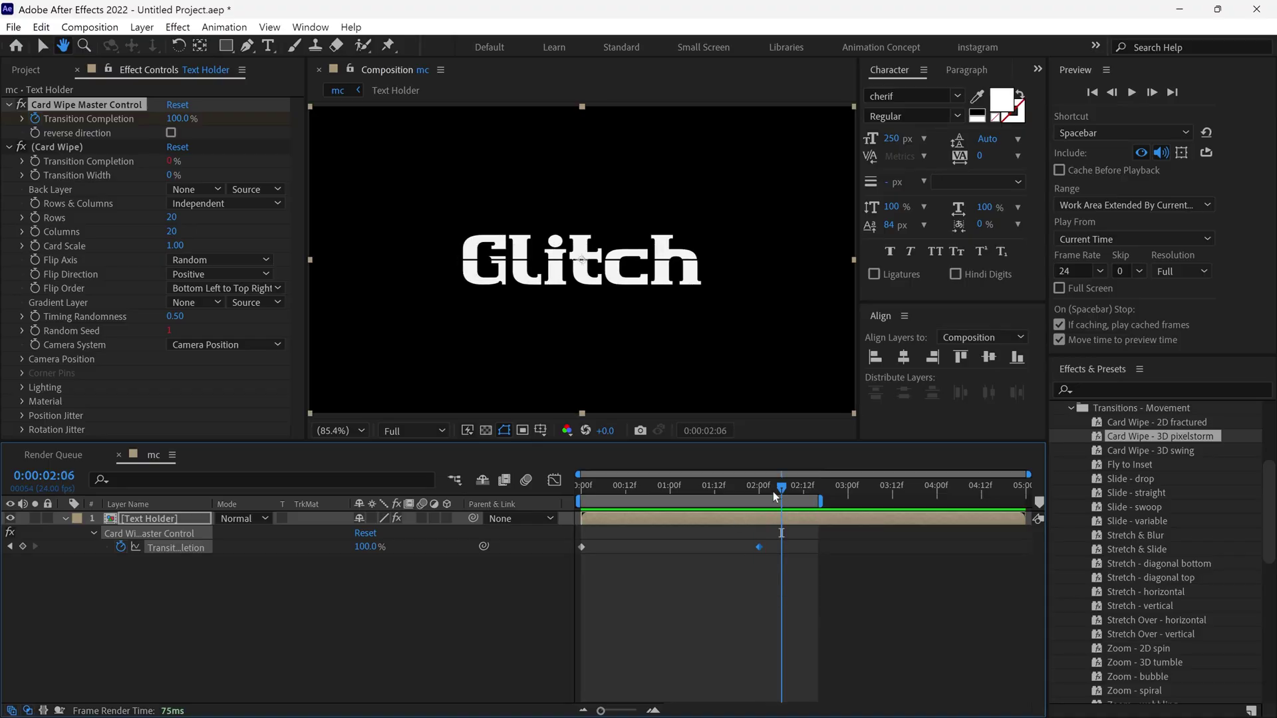
Reduce the Card Wipe grid to 9 columns.
{"action": "left_click_drag", "start_coordinate": [771, 492], "coordinate": [665, 481]}
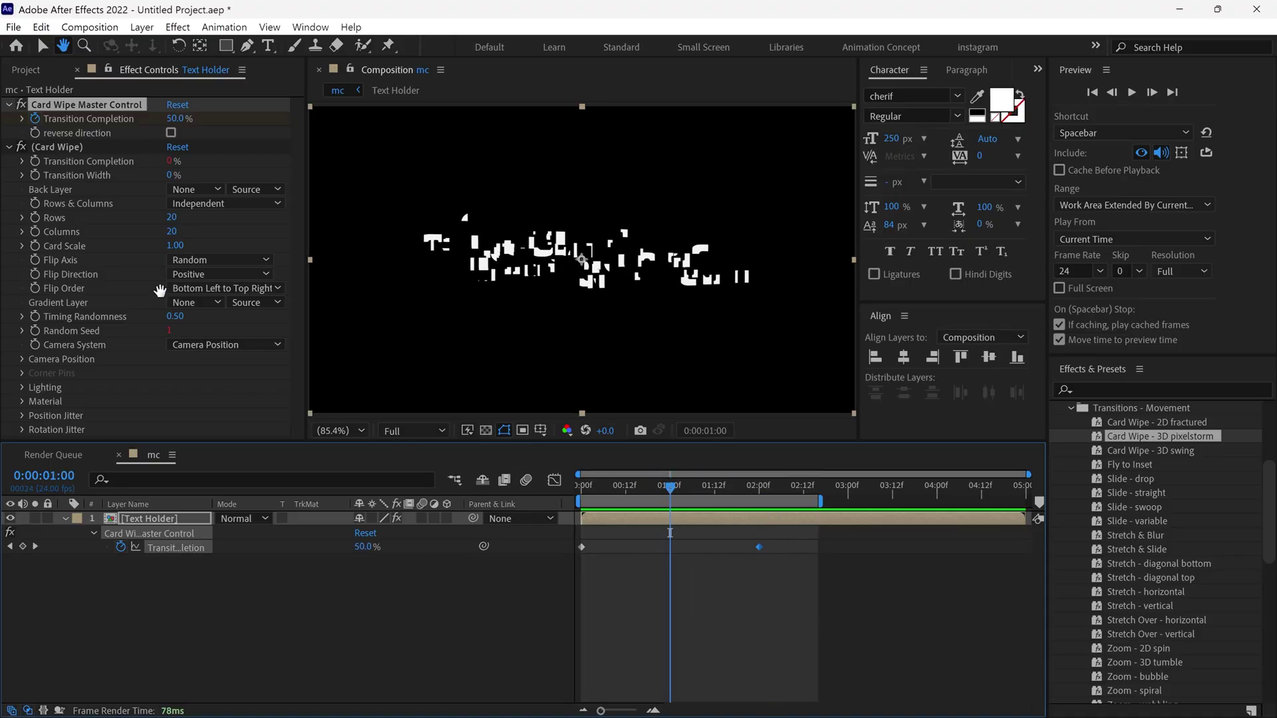
{"action": "left_click", "coordinate": [171, 231]}
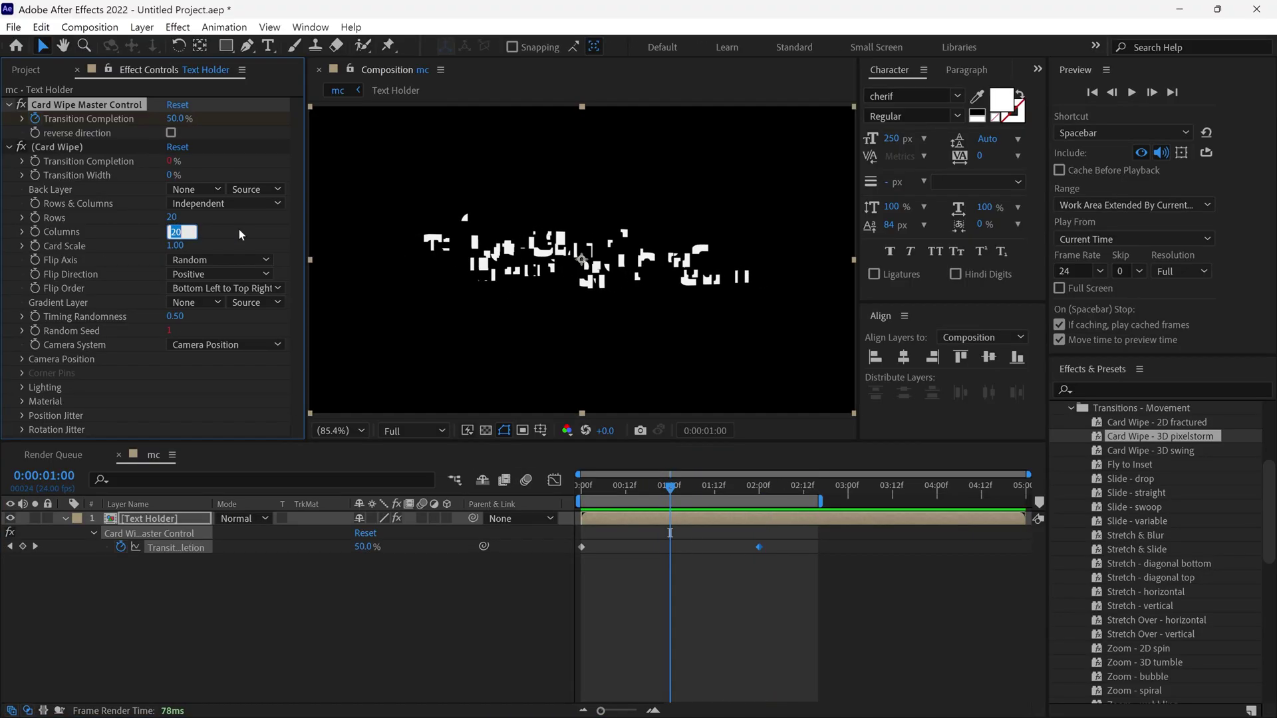
{"action": "type", "text": "9"}
{"action": "key", "text": "Return"}
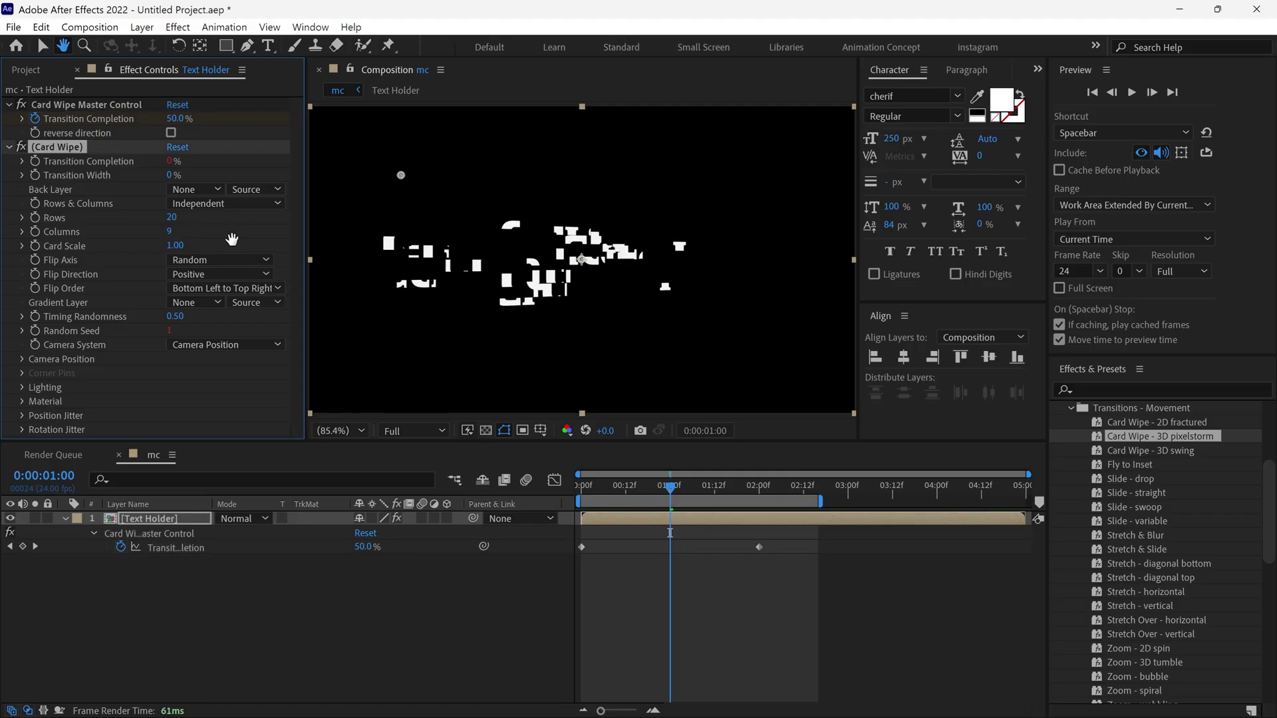
Apply Easy Ease to the ending Transition Completion keyframe.
{"action": "left_click", "coordinate": [742, 548]}
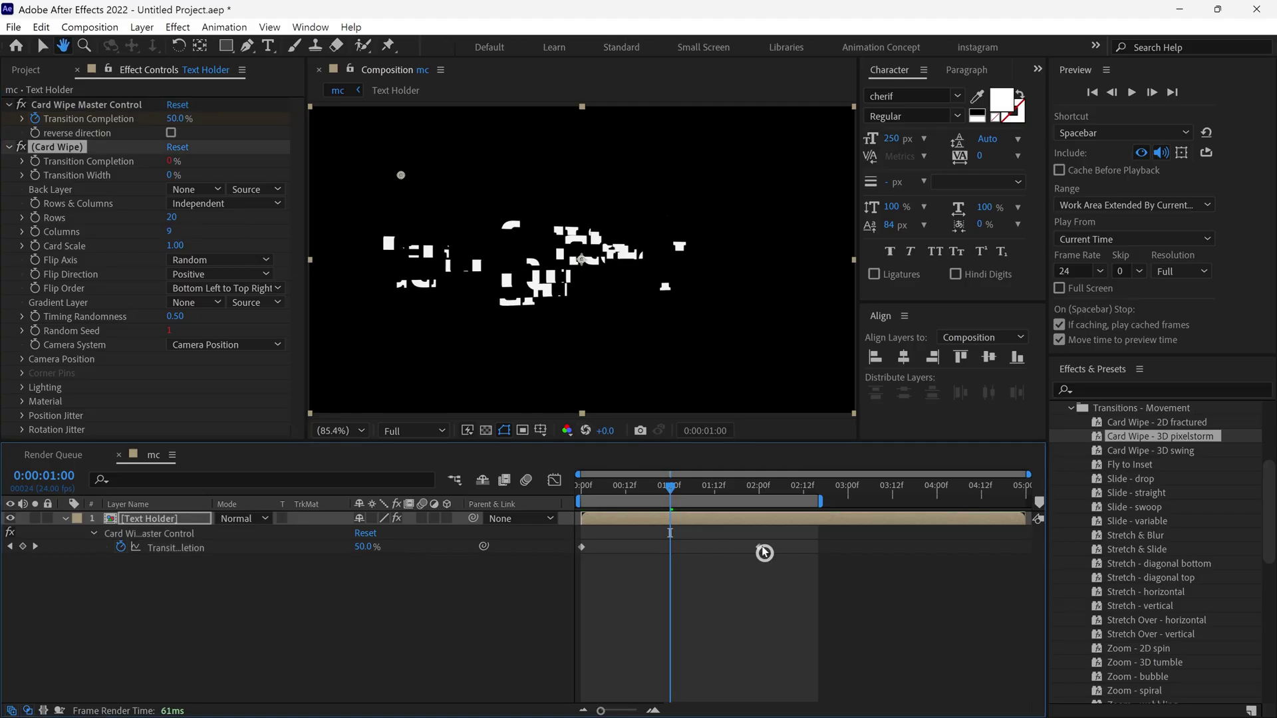
{"action": "left_click", "coordinate": [758, 547]}
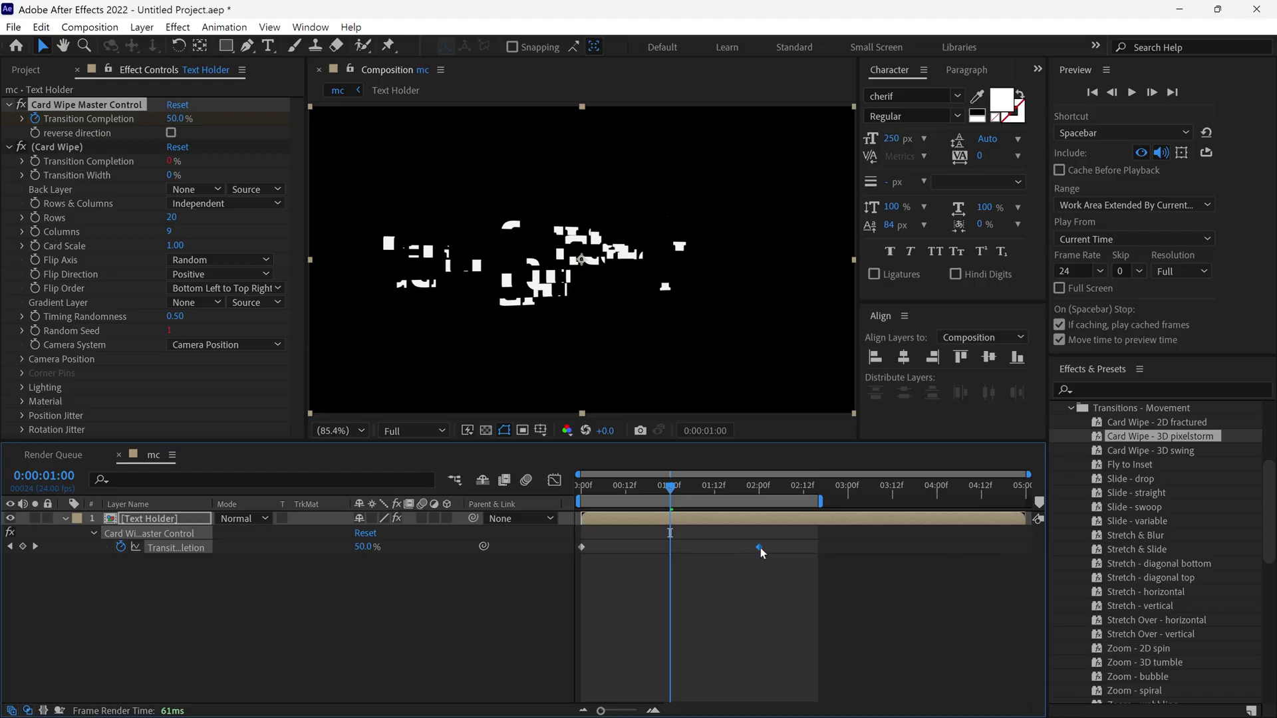
{"action": "right_click", "coordinate": [760, 549]}
{"action": "mouse_move", "coordinate": [864, 539]}
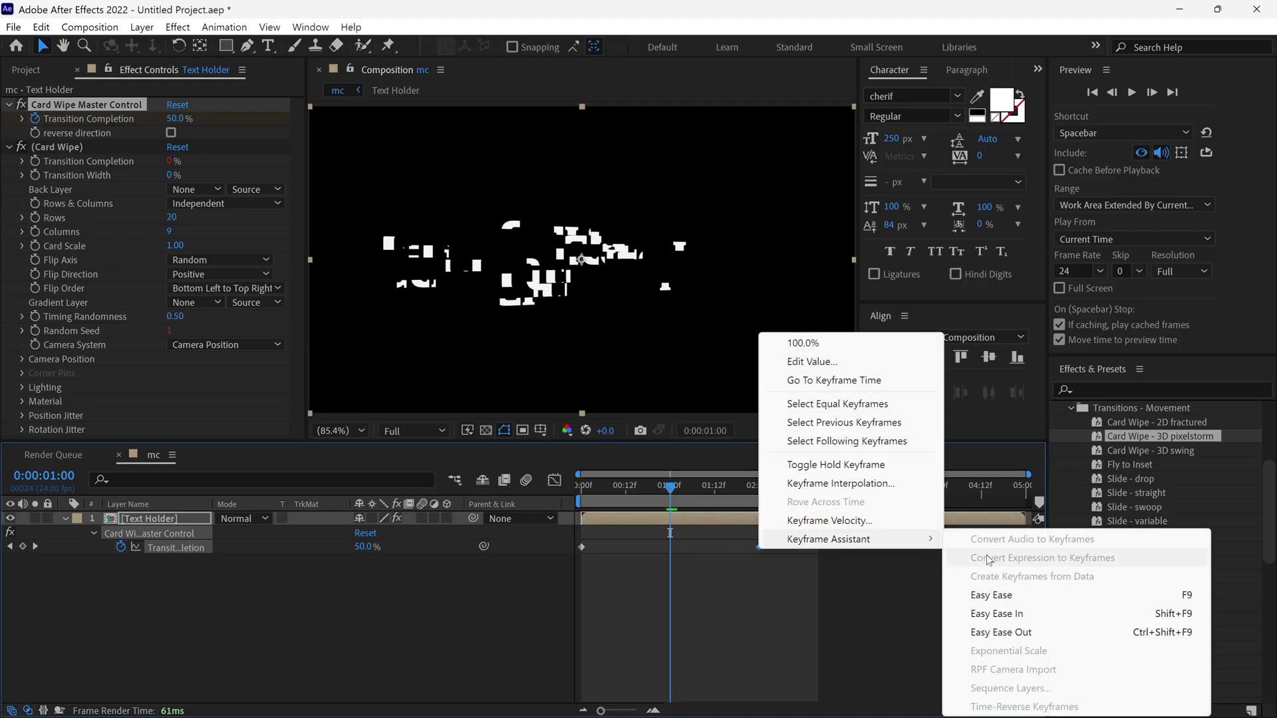
{"action": "left_click", "coordinate": [982, 595]}
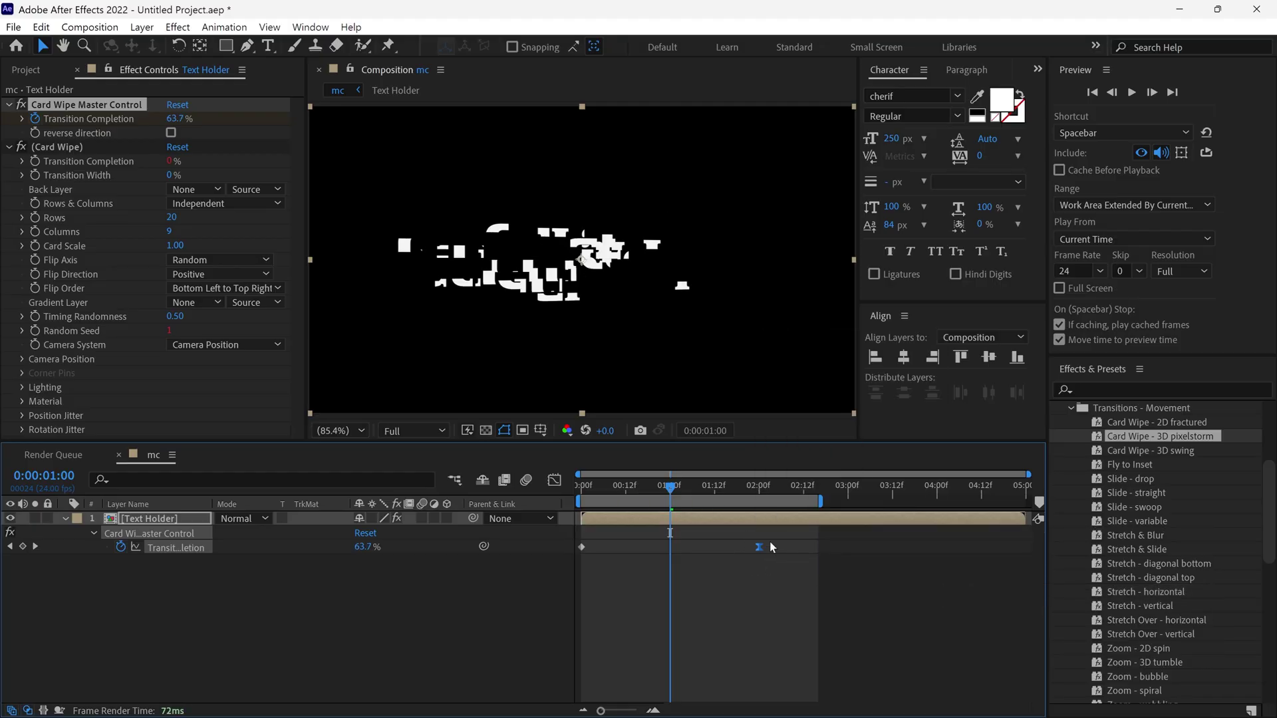
Shape the speed graph to peak early and taper off, then preview the eased animation.
{"action": "left_click", "coordinate": [554, 480]}
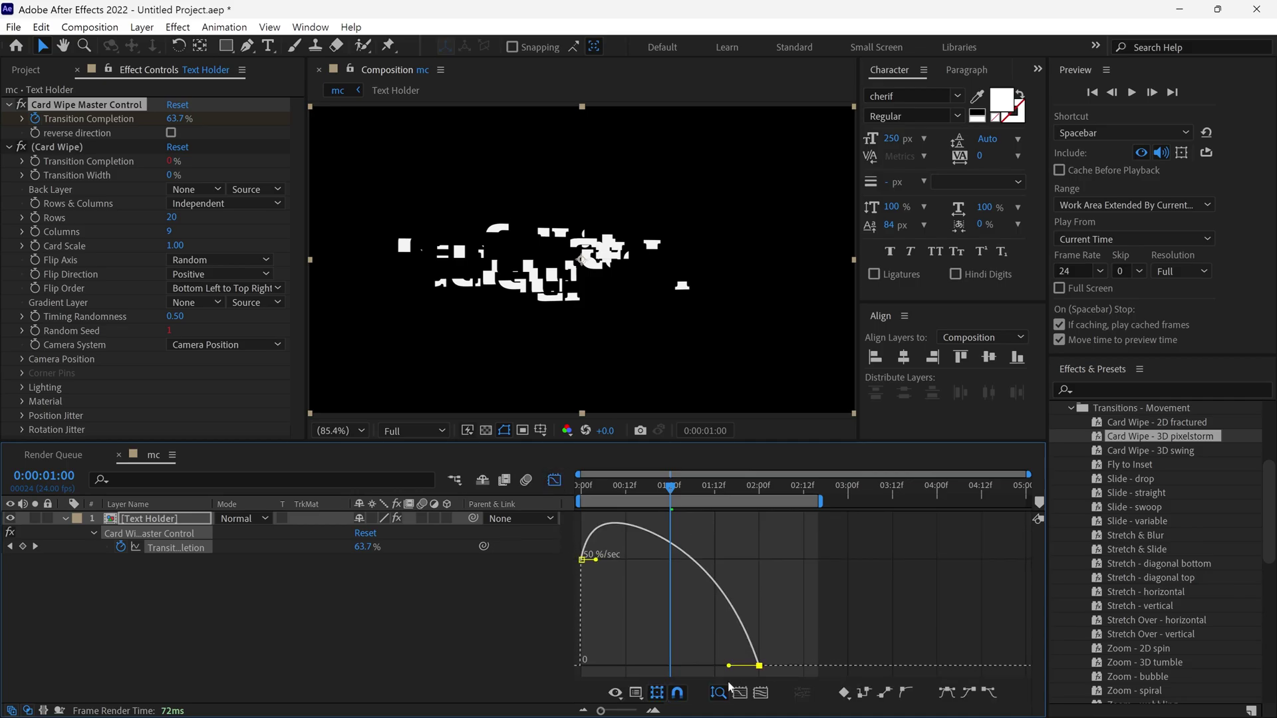
{"action": "left_click_drag", "start_coordinate": [728, 665], "coordinate": [669, 665]}
{"action": "left_click_drag", "start_coordinate": [670, 487], "coordinate": [570, 492]}
{"action": "key", "text": "space"}
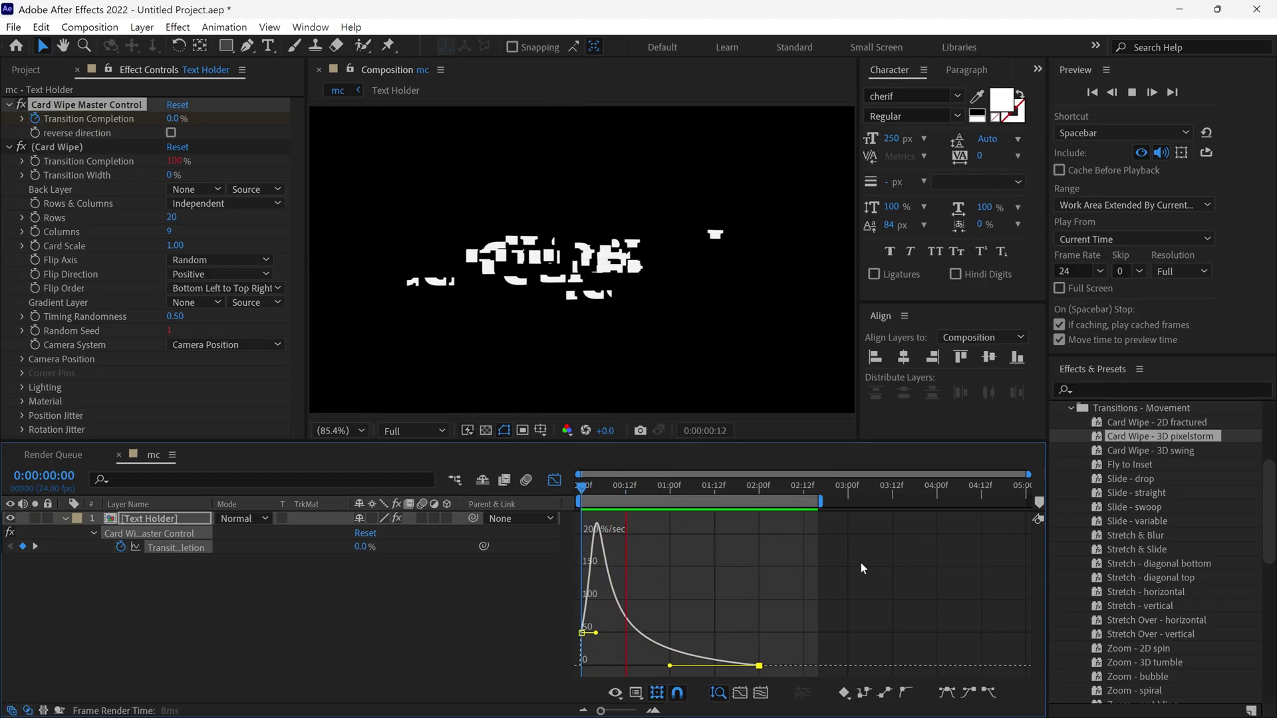
{"action": "key", "text": "space"}
Duplicate the Text Holder layer and start the top copy slightly later.
{"action": "left_click", "coordinate": [554, 479]}
{"action": "left_click", "coordinate": [64, 518]}
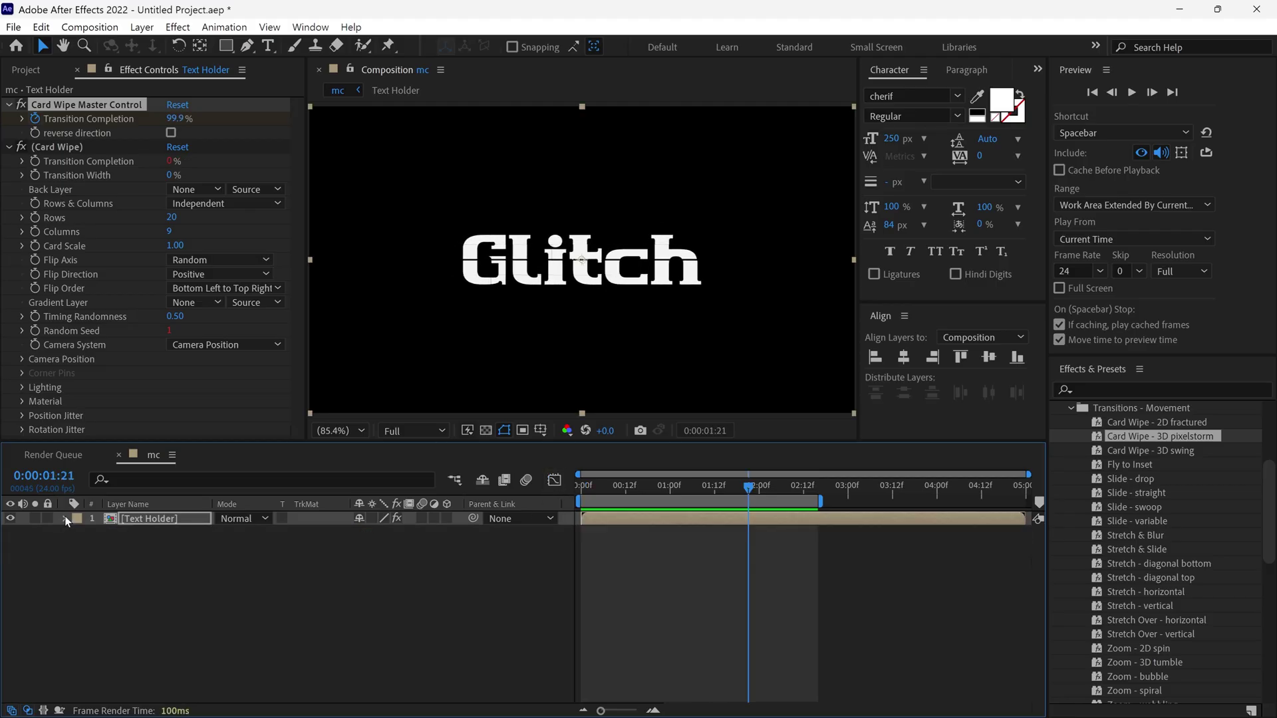
{"action": "left_click", "coordinate": [157, 520]}
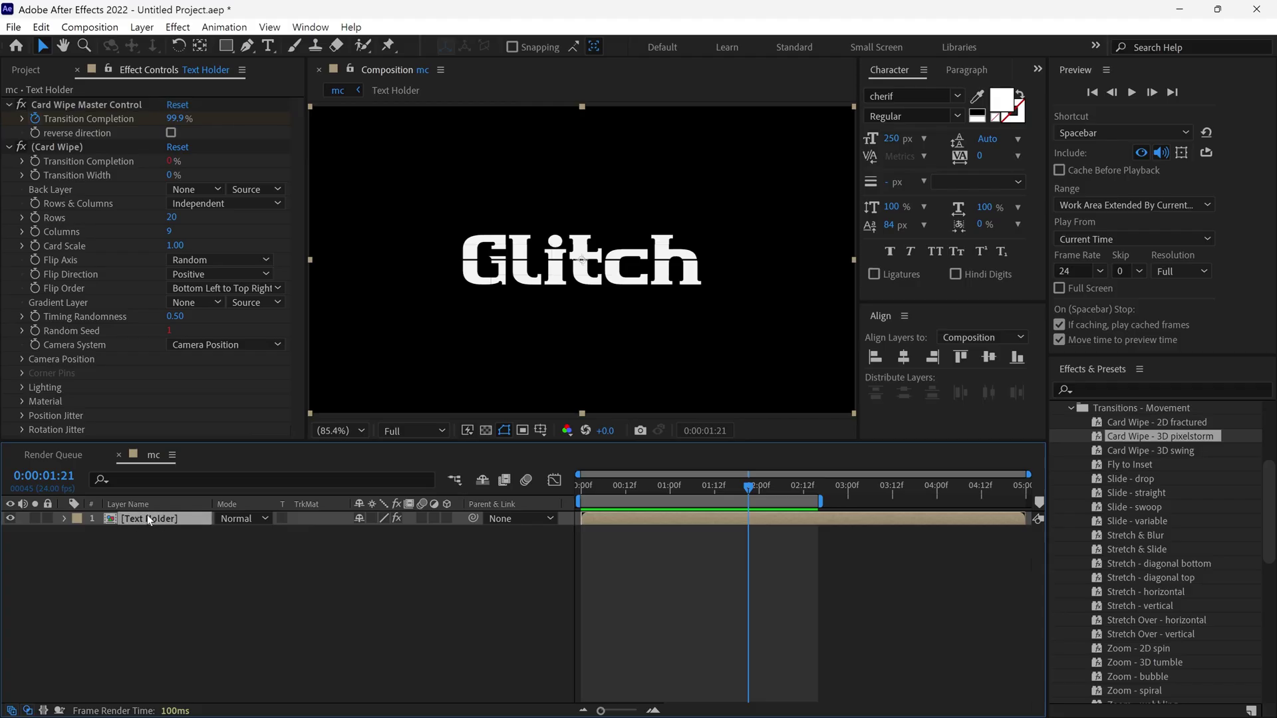
{"action": "key", "text": "ctrl+d"}
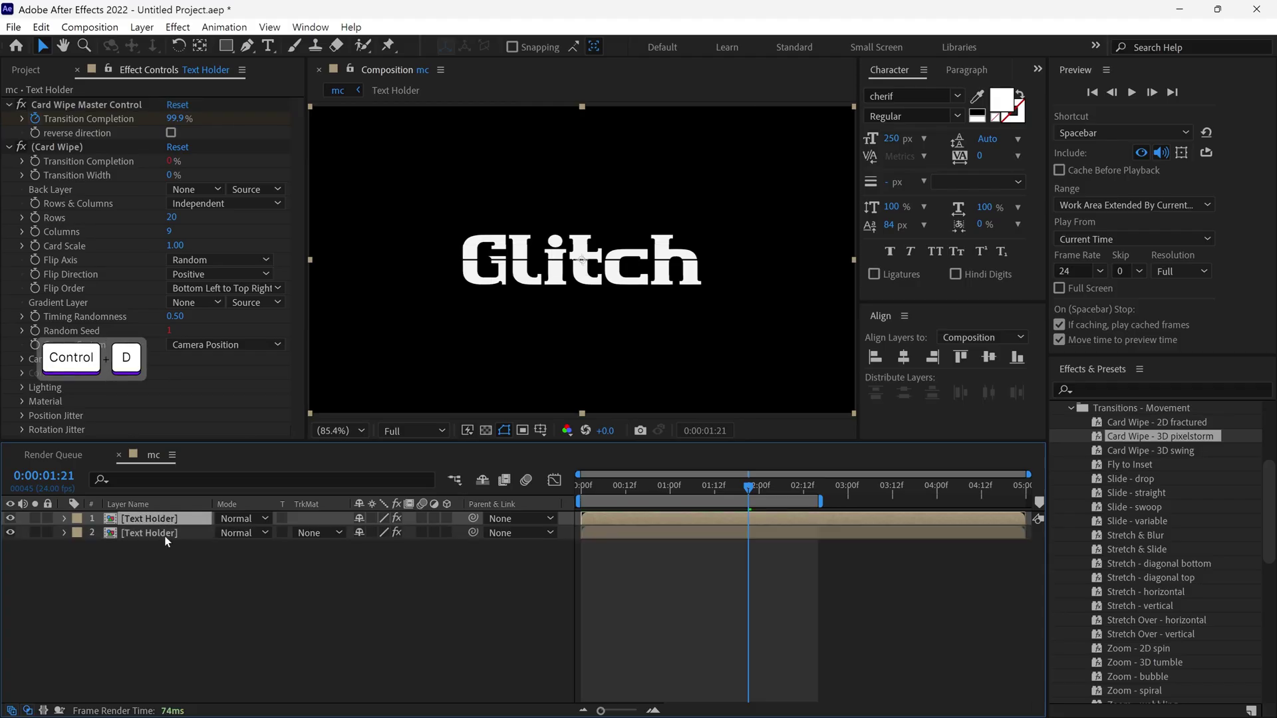
{"action": "left_click_drag", "start_coordinate": [597, 517], "coordinate": [623, 522]}
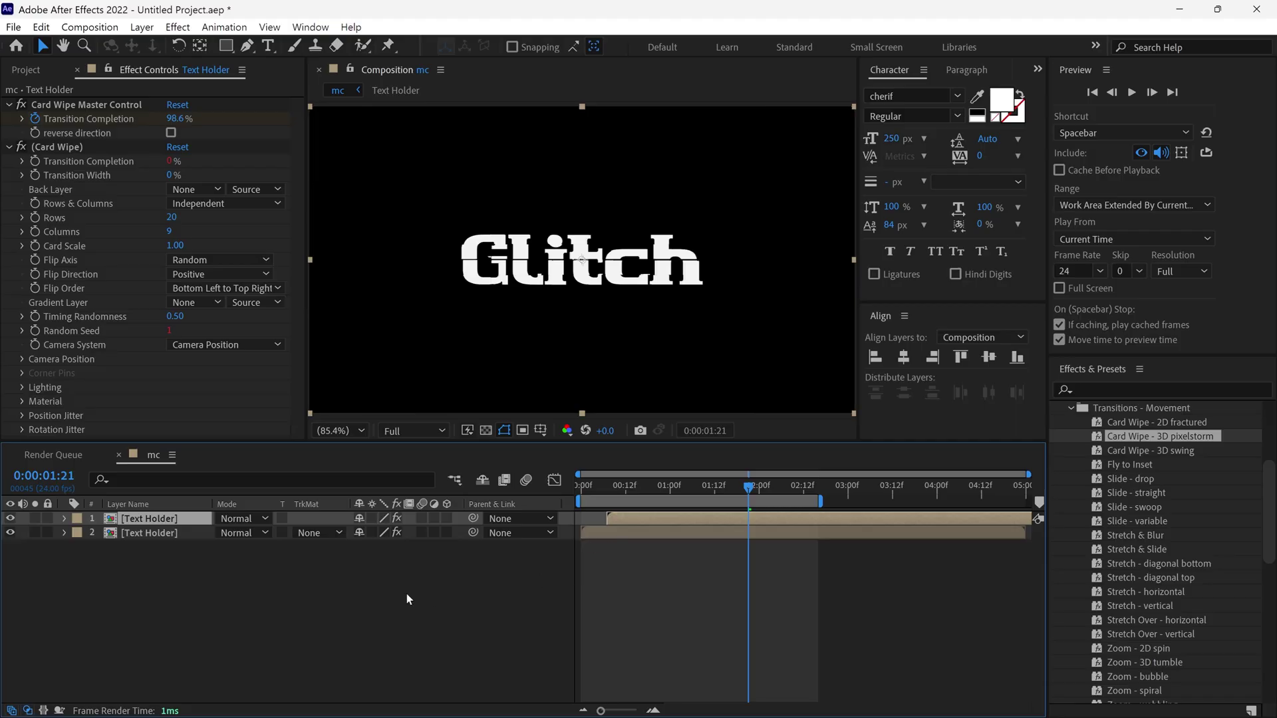
Rename the lower Text Holder layer to 'Color 1'.
{"action": "left_click", "coordinate": [134, 533]}
{"action": "key", "text": "Return"}
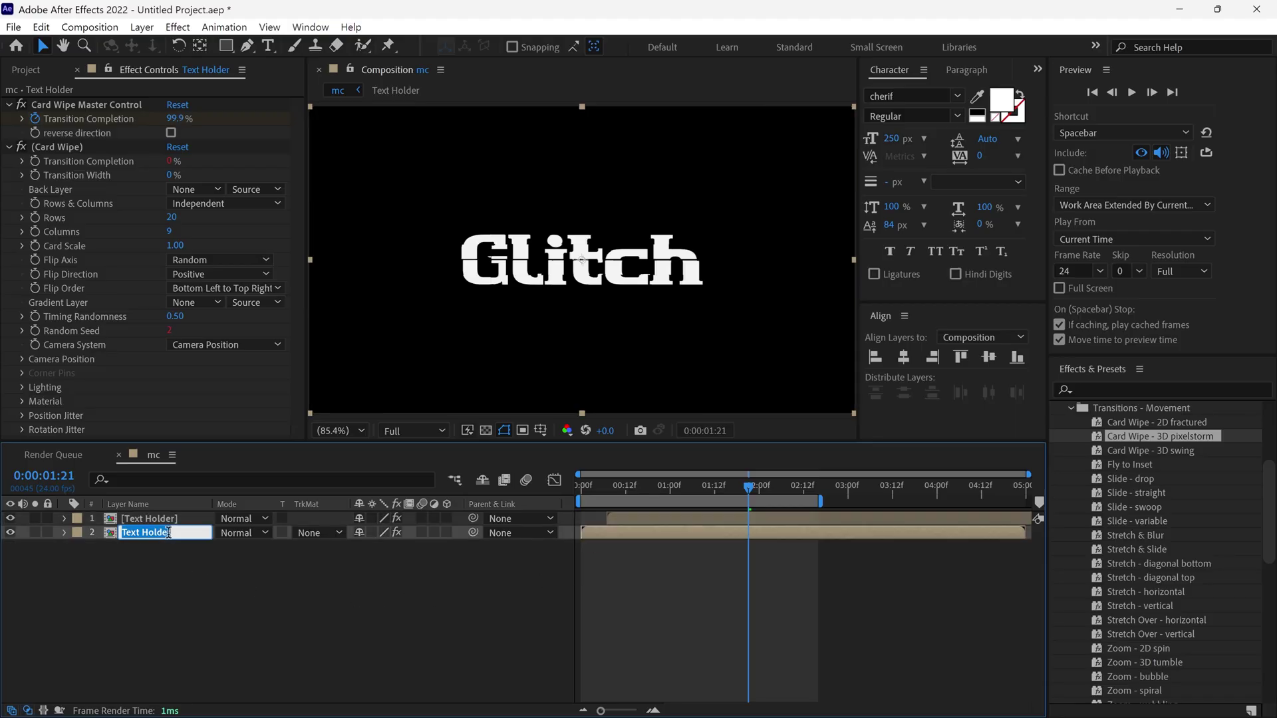
{"action": "type", "text": "Color 1"}
{"action": "key", "text": "Return"}
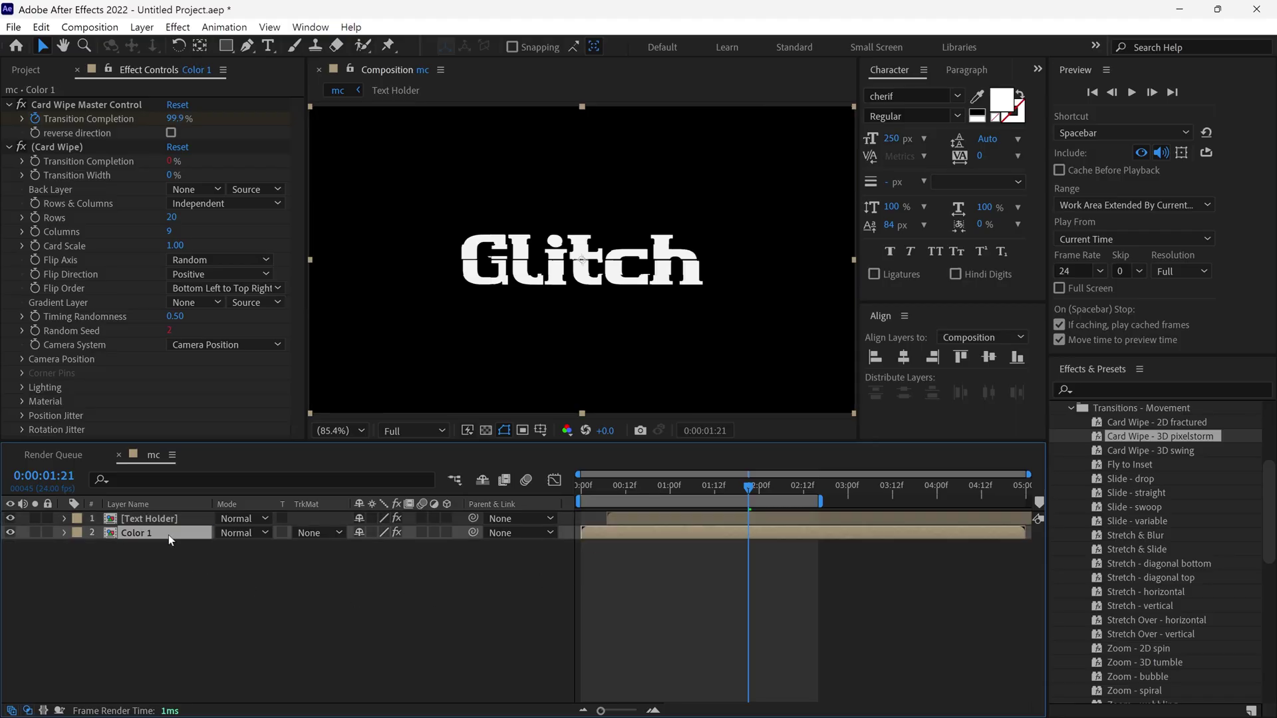
Apply a red Fill effect to the Color 1 layer.
{"action": "left_click", "coordinate": [1104, 390]}
{"action": "type", "text": "fill"}
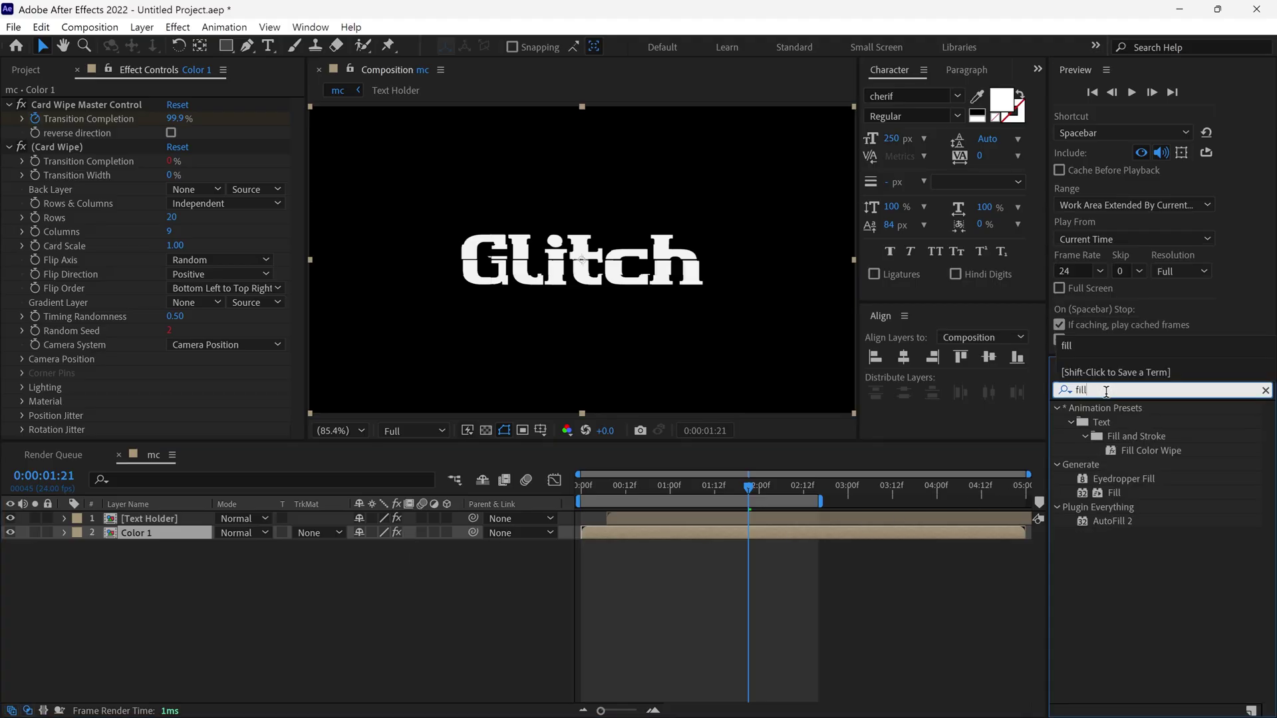
{"action": "left_click_drag", "start_coordinate": [1115, 493], "coordinate": [131, 534]}
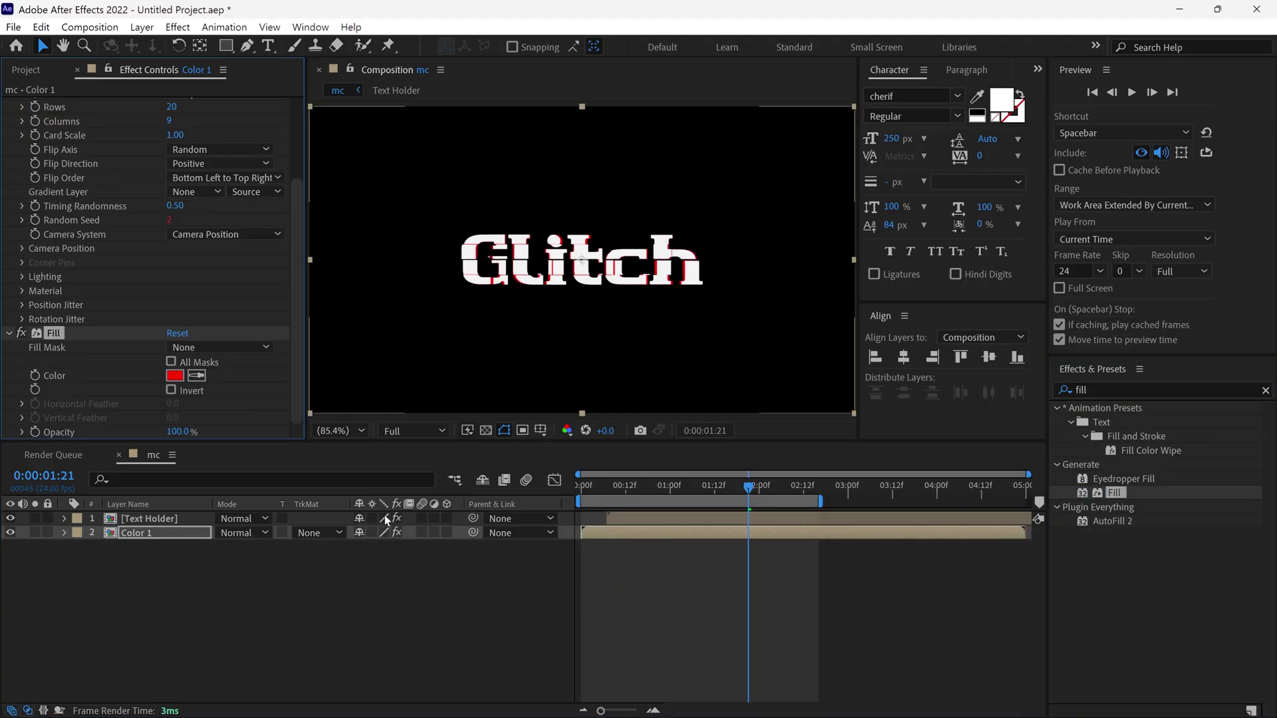
{"action": "left_click_drag", "start_coordinate": [297, 322], "coordinate": [302, 237]}
Set Color 1's Card Wipe to 32 rows and 13 columns, then preview from the start.
{"action": "left_click", "coordinate": [185, 220]}
{"action": "key", "text": "Tab"}
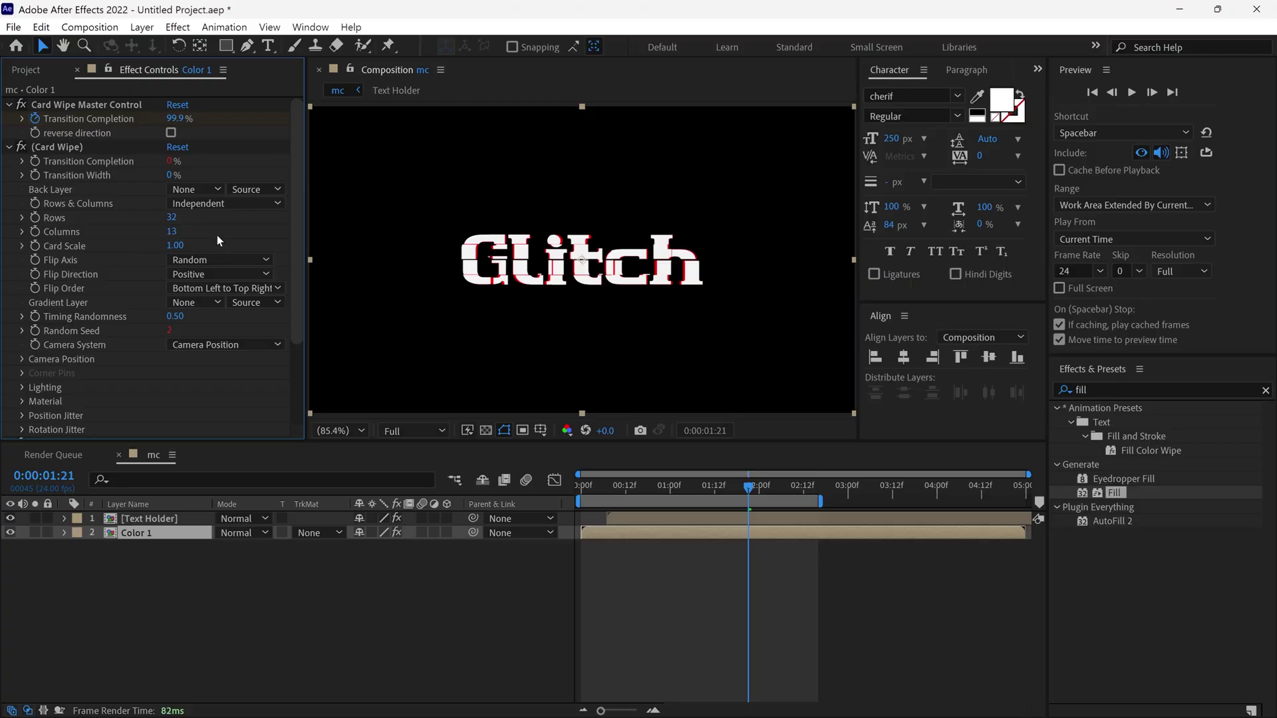
{"action": "key", "text": "Home"}
{"action": "key", "text": "space"}
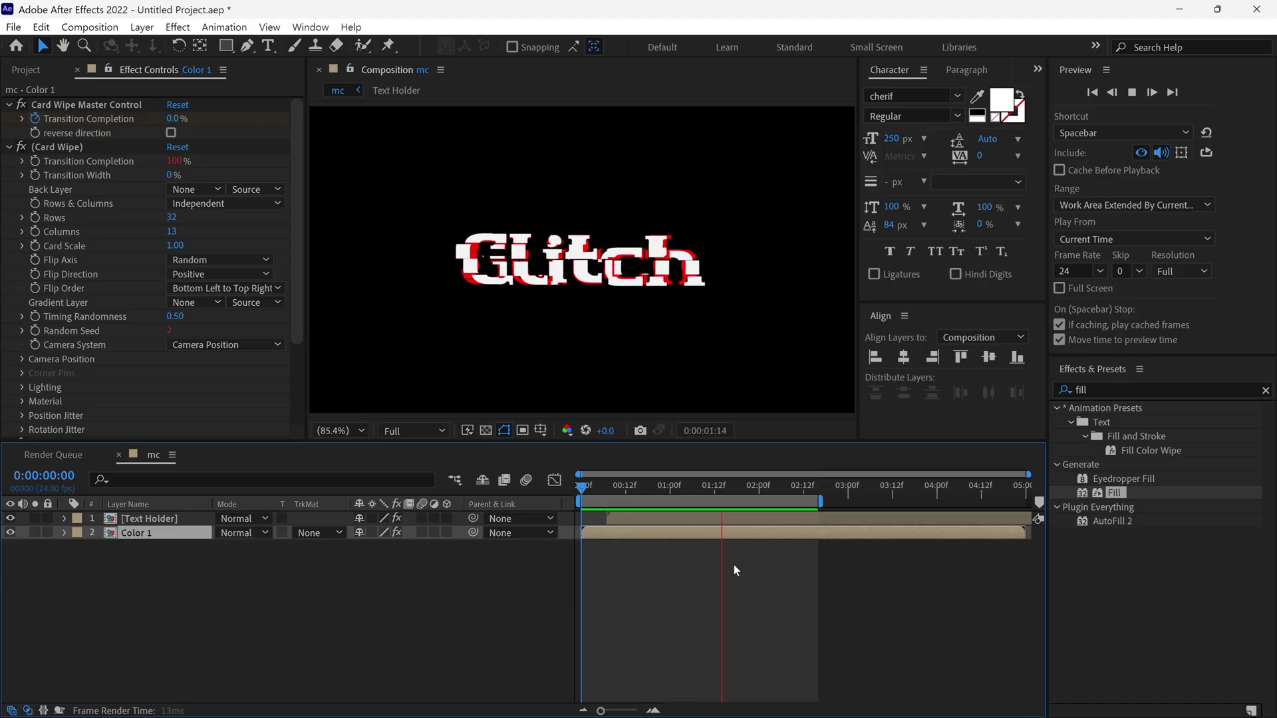
{"action": "key", "text": "space"}
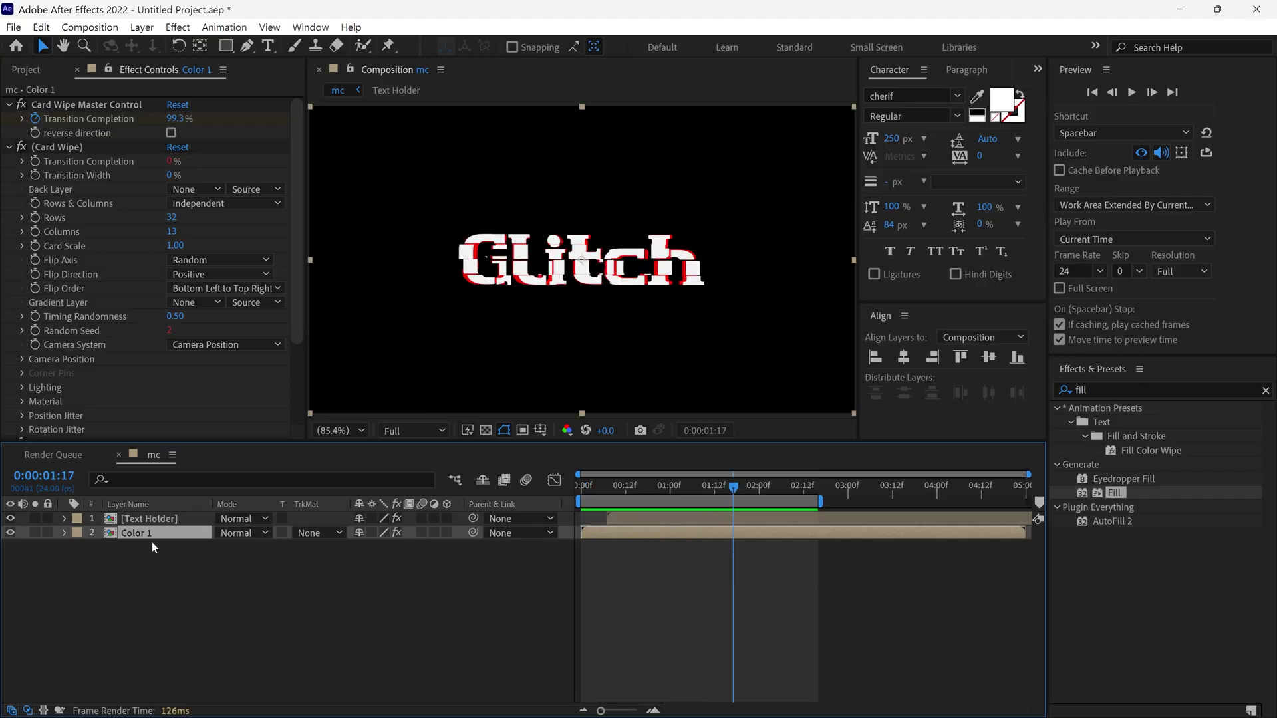
Duplicate Color 1 as Color 2 beneath it and shift Text Holder and Color 1 later.
{"action": "key", "text": "ctrl+d"}
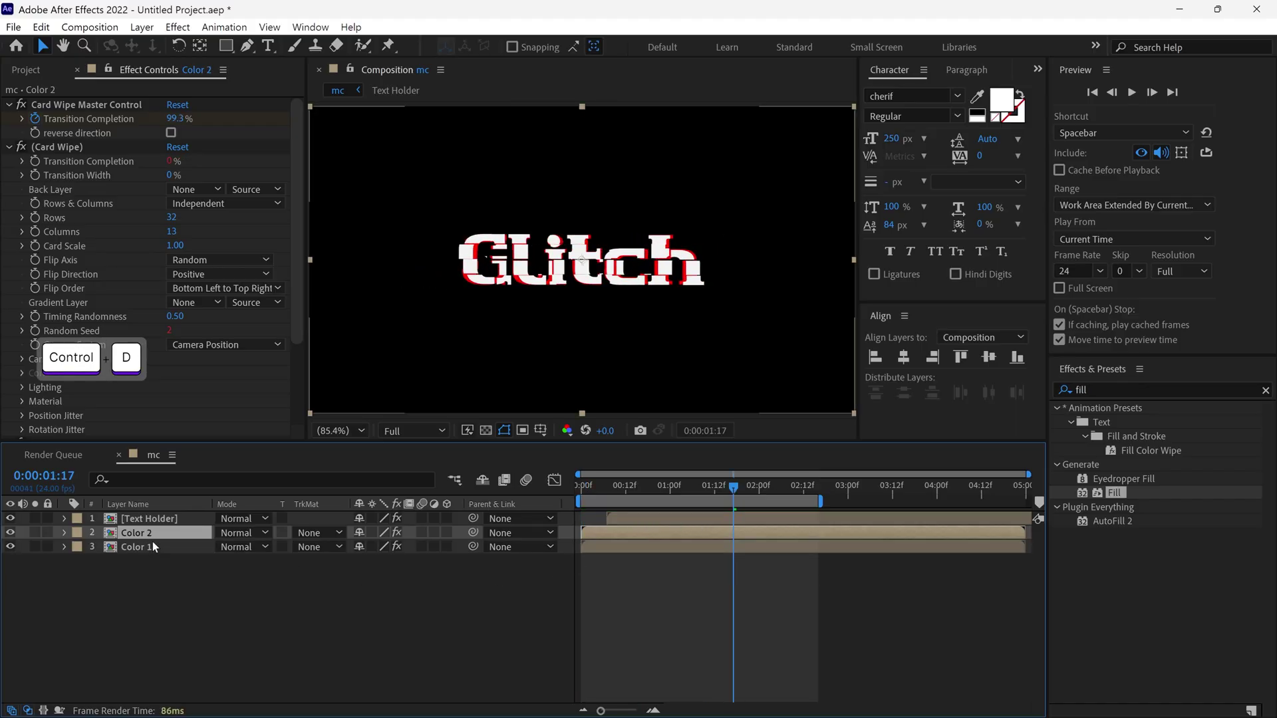
{"action": "left_click_drag", "start_coordinate": [155, 533], "coordinate": [159, 565]}
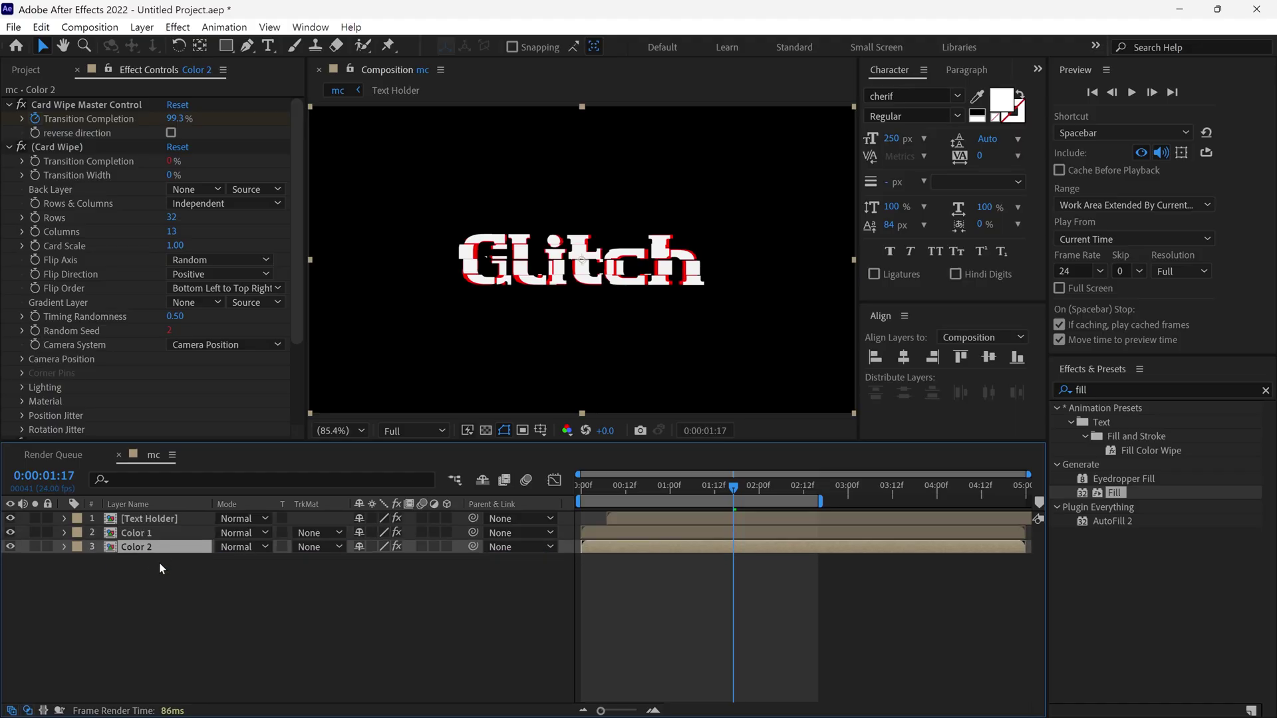
{"action": "left_click", "coordinate": [151, 535]}
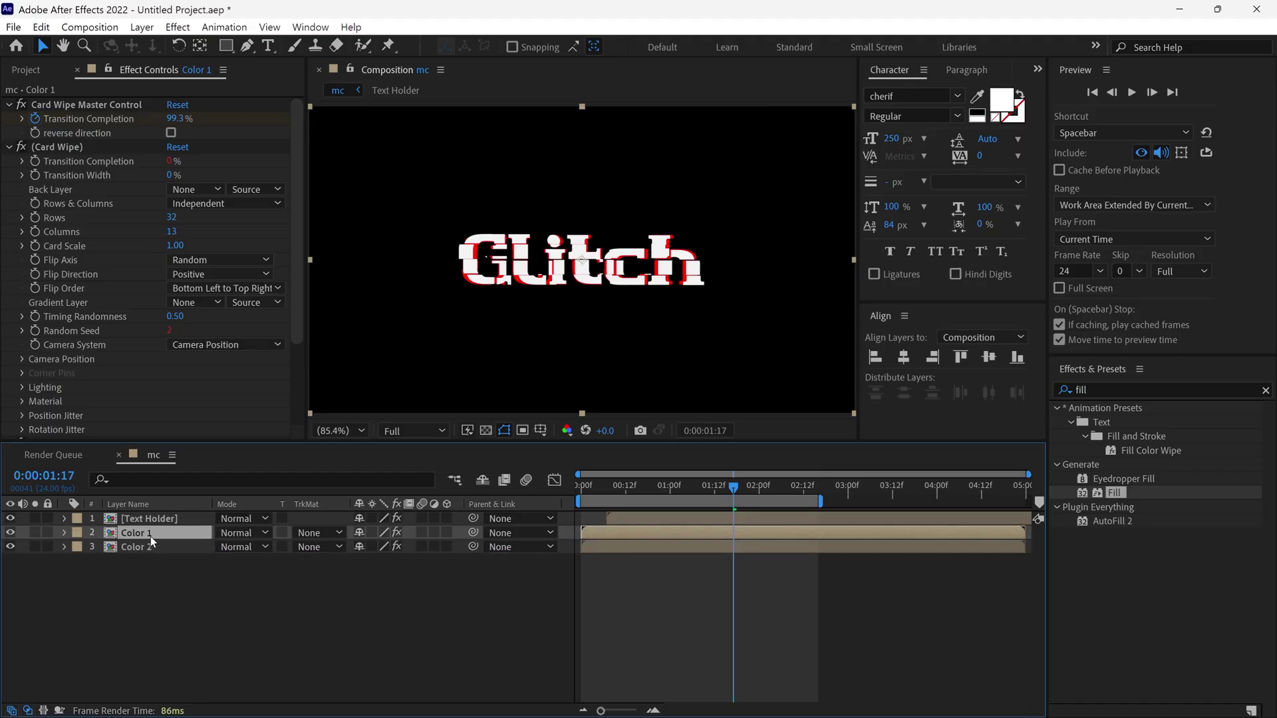
{"action": "left_click", "coordinate": [175, 518], "text": "shift"}
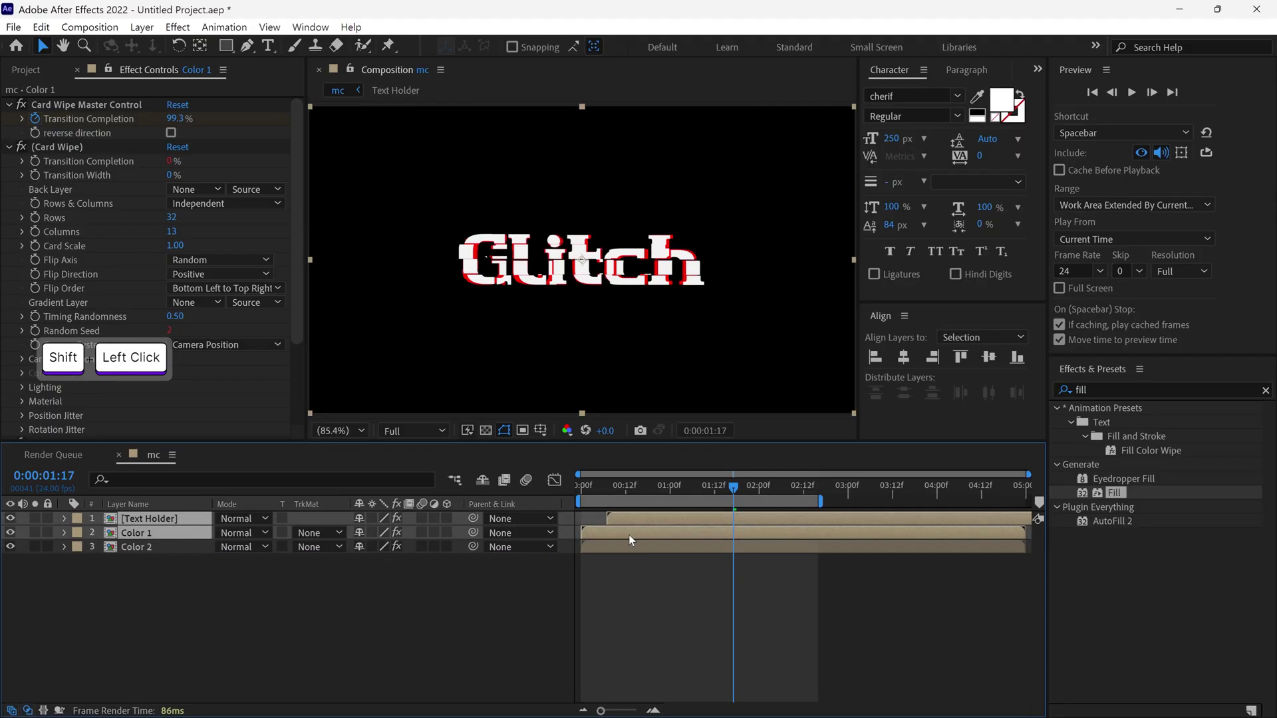
{"action": "left_click_drag", "start_coordinate": [603, 536], "coordinate": [630, 537]}
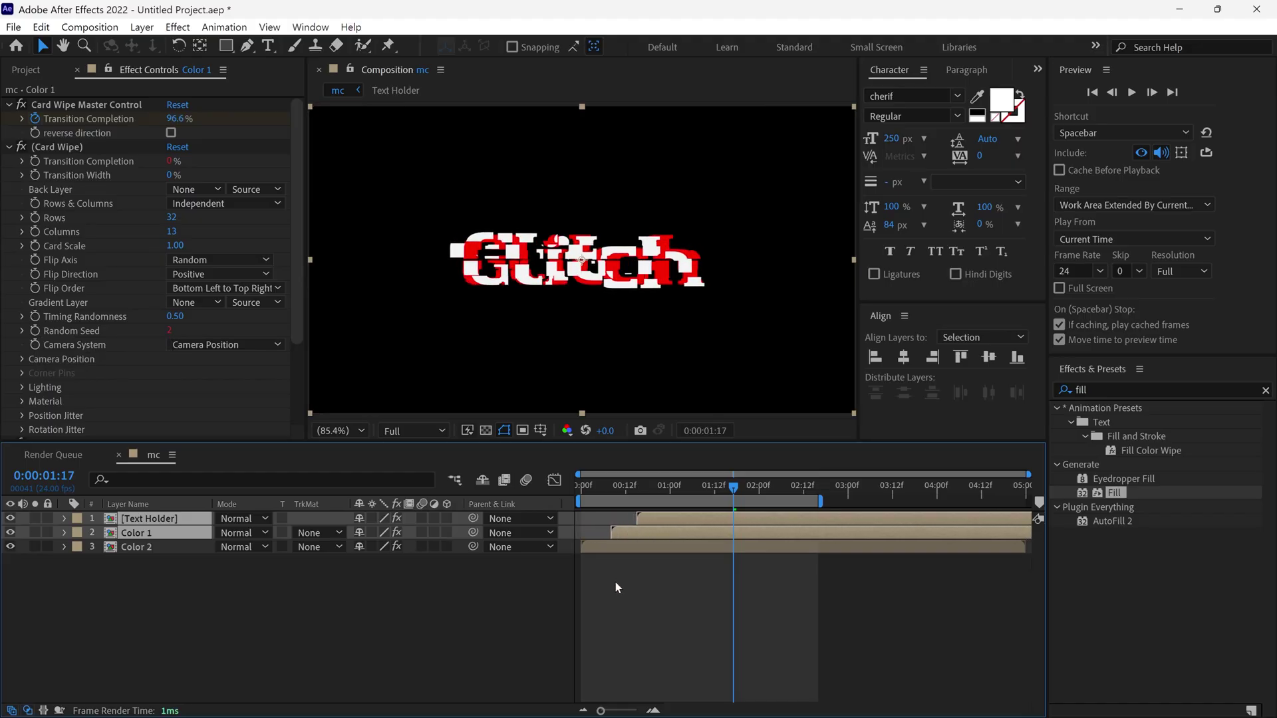
Change Color 2's Fill colour to yellow.
{"action": "left_click", "coordinate": [169, 545]}
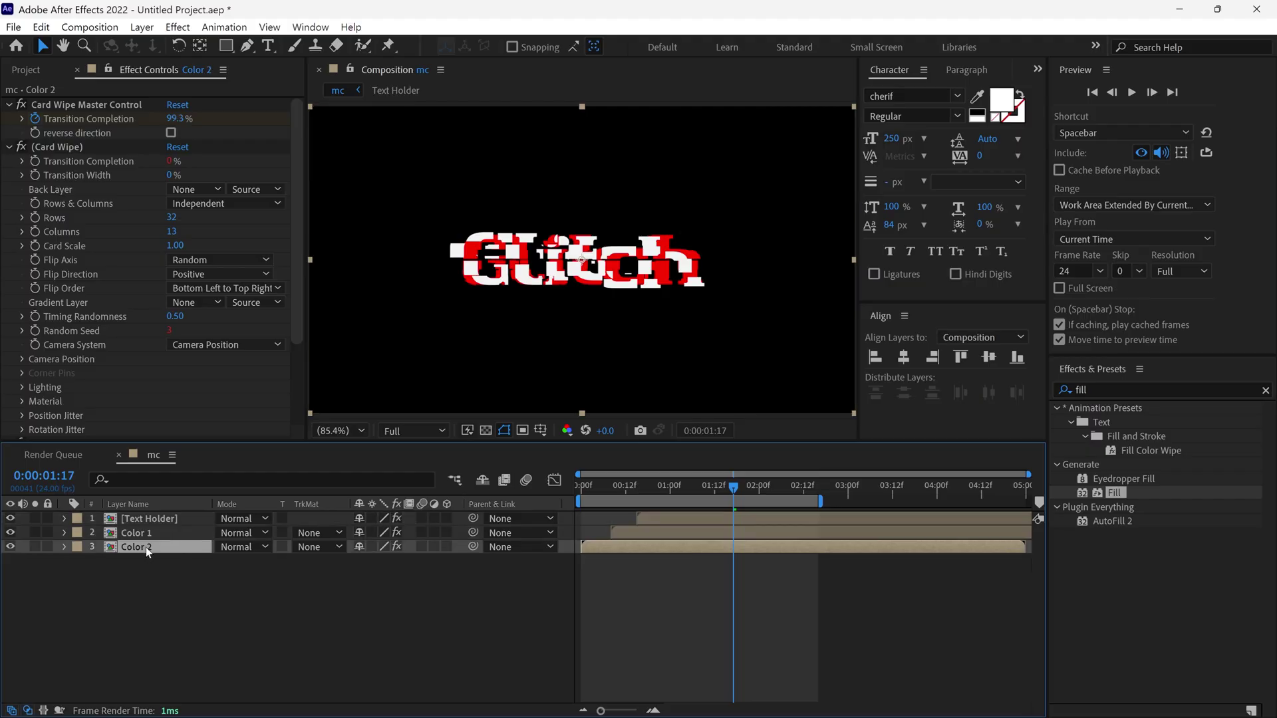
{"action": "left_click_drag", "start_coordinate": [302, 306], "coordinate": [297, 354]}
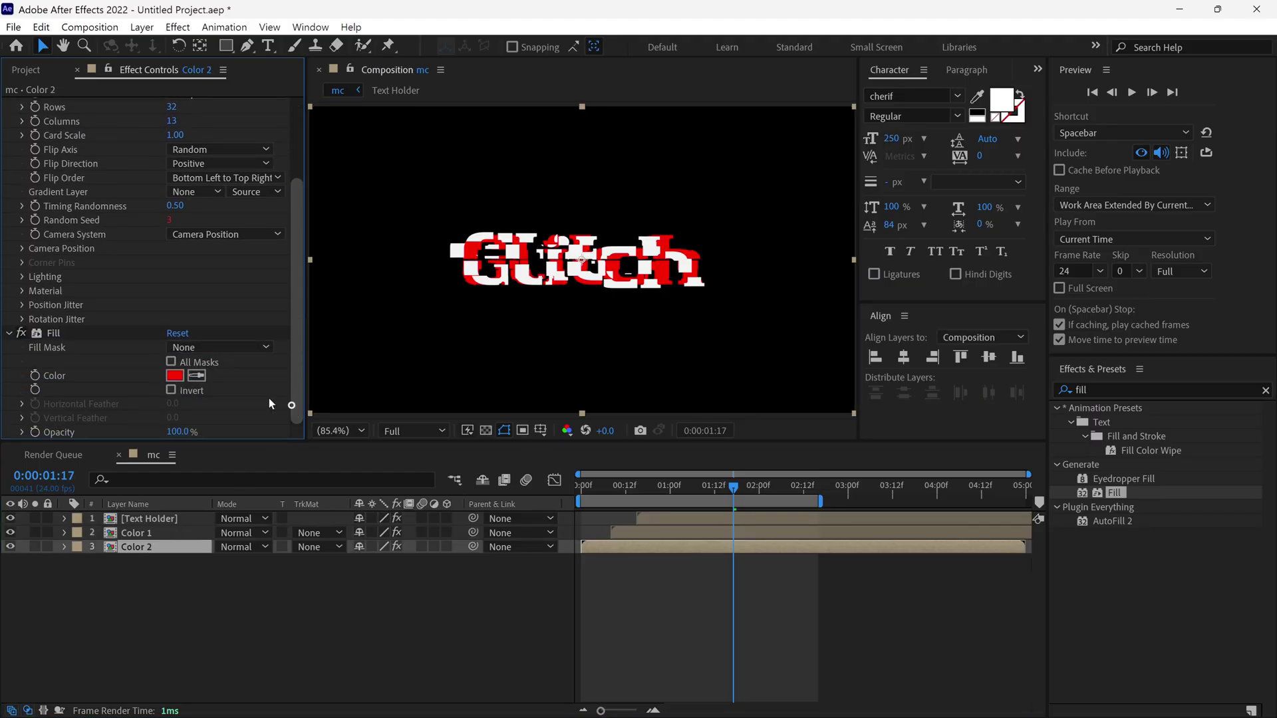
{"action": "left_click", "coordinate": [175, 375]}
{"action": "mouse_move", "coordinate": [1075, 391]}
{"action": "left_mouse_down"}
{"action": "mouse_move", "coordinate": [1064, 332]}
{"action": "mouse_move", "coordinate": [1066, 379]}
{"action": "mouse_move", "coordinate": [1066, 360]}
{"action": "left_mouse_up"}
{"action": "left_click", "coordinate": [1207, 187]}
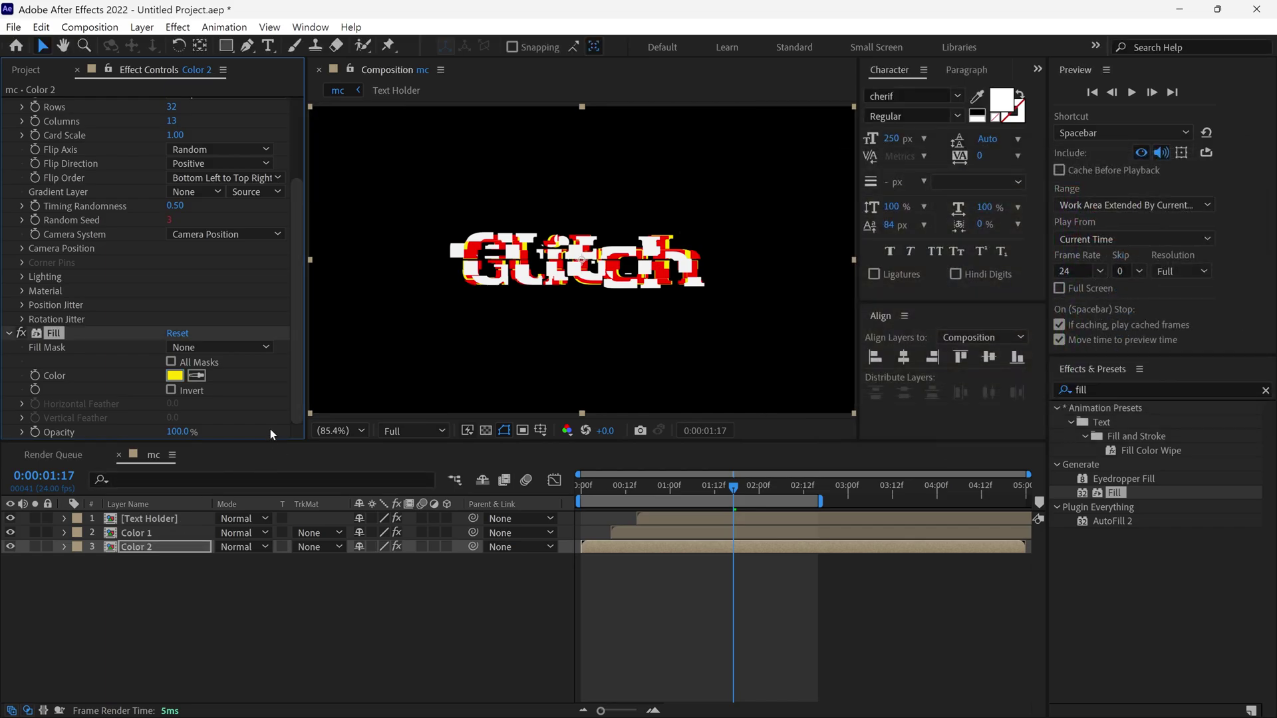
Set Color 2's Card Wipe to 24 rows and 10 columns.
{"action": "scroll", "coordinate": [303, 325], "scroll_direction": "up", "scroll_amount": 4}
{"action": "left_click", "coordinate": [174, 218]}
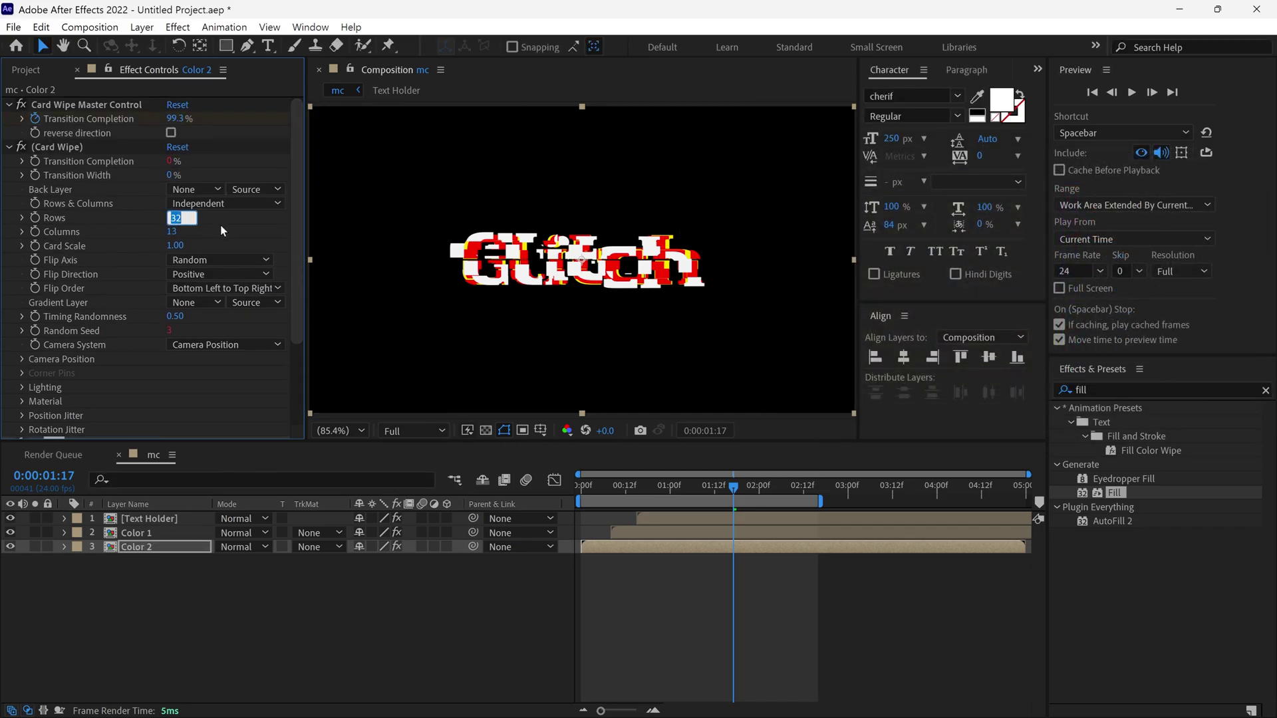
{"action": "type", "text": "24"}
{"action": "key", "text": "Return"}
{"action": "key", "text": "Tab"}
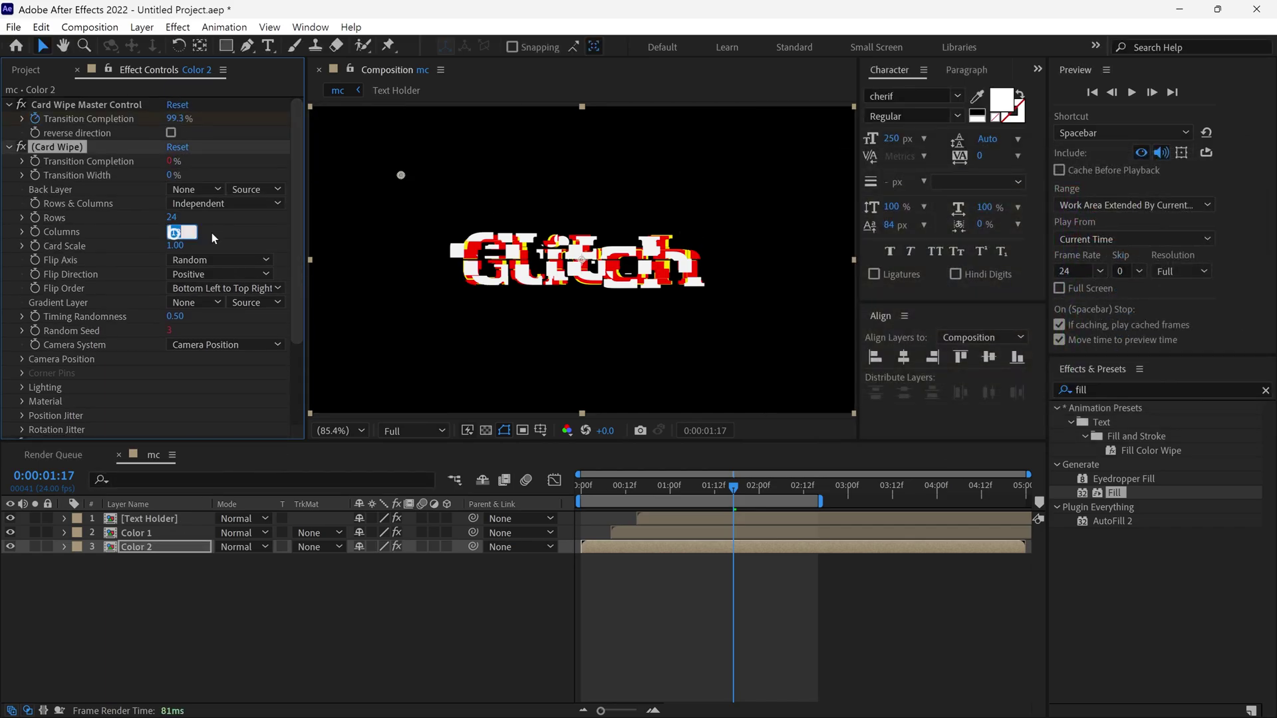
{"action": "type", "text": "10"}
{"action": "key", "text": "Return"}
Preview the glitch animation from the start of the timeline.
{"action": "left_click", "coordinate": [576, 493]}
{"action": "left_click", "coordinate": [638, 532]}
{"action": "key", "text": "space"}
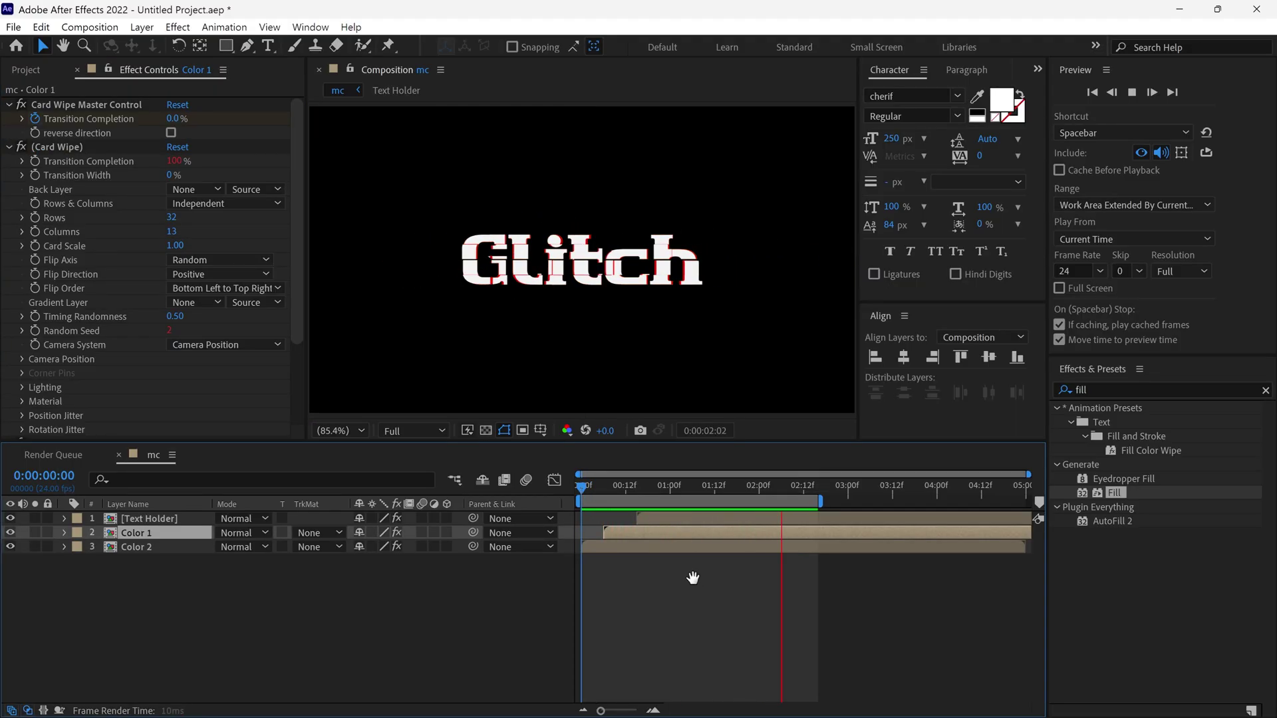
{"action": "key", "text": "space"}
Pre-compose Text Holder, Color 1 and Color 2 into a precomp named 'Text Deform'.
{"action": "left_click_drag", "start_coordinate": [171, 608], "coordinate": [174, 520]}
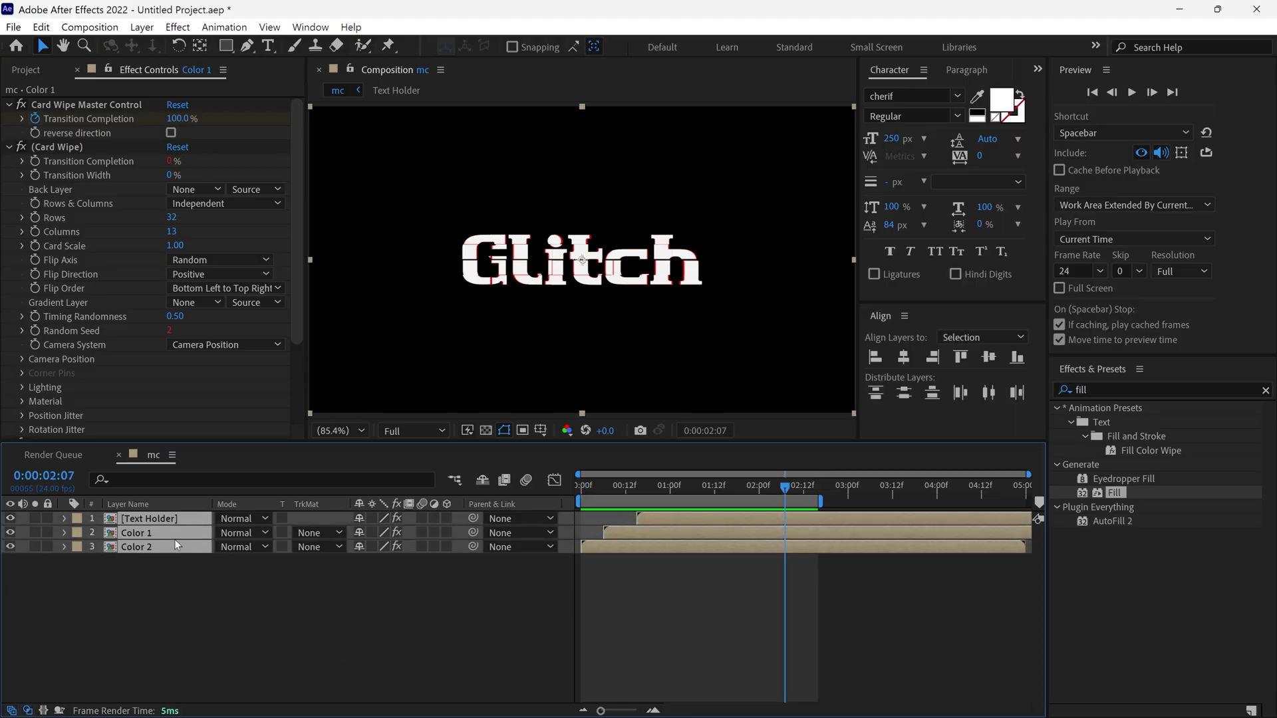
{"action": "right_click", "coordinate": [174, 540]}
{"action": "left_click", "coordinate": [229, 451]}
{"action": "type", "text": "Text Deform"}
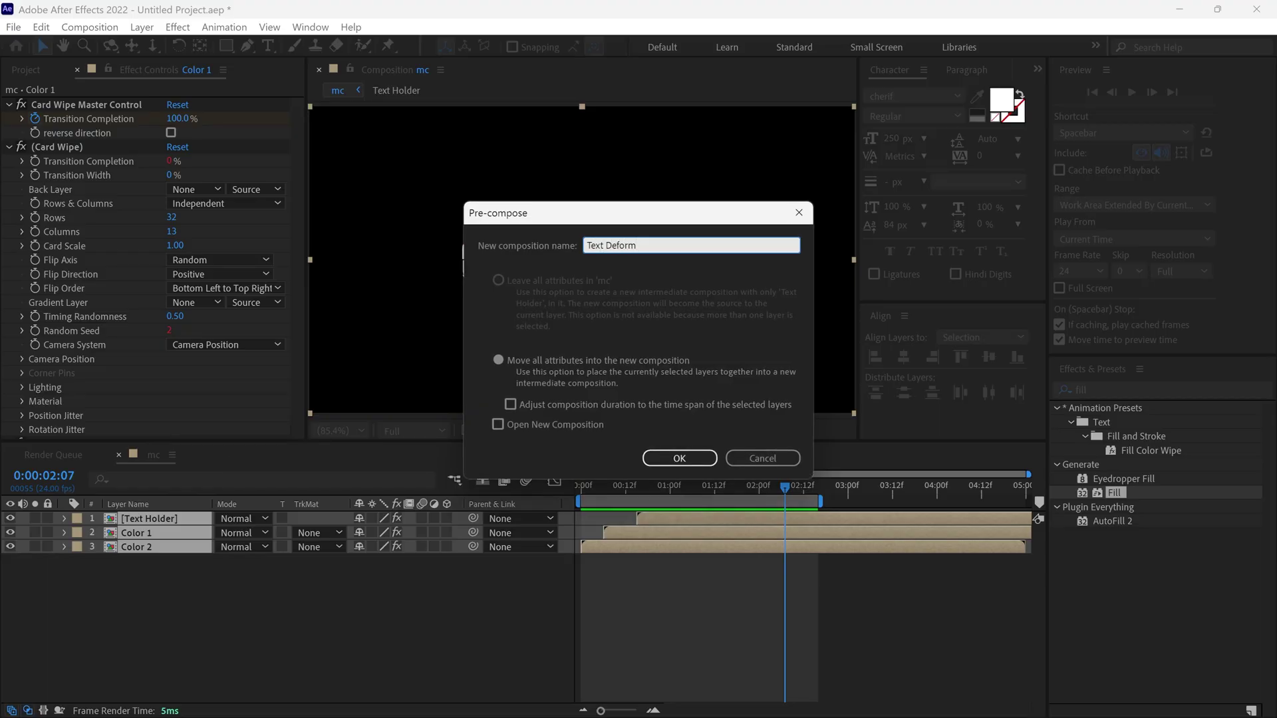
{"action": "left_click", "coordinate": [654, 457]}
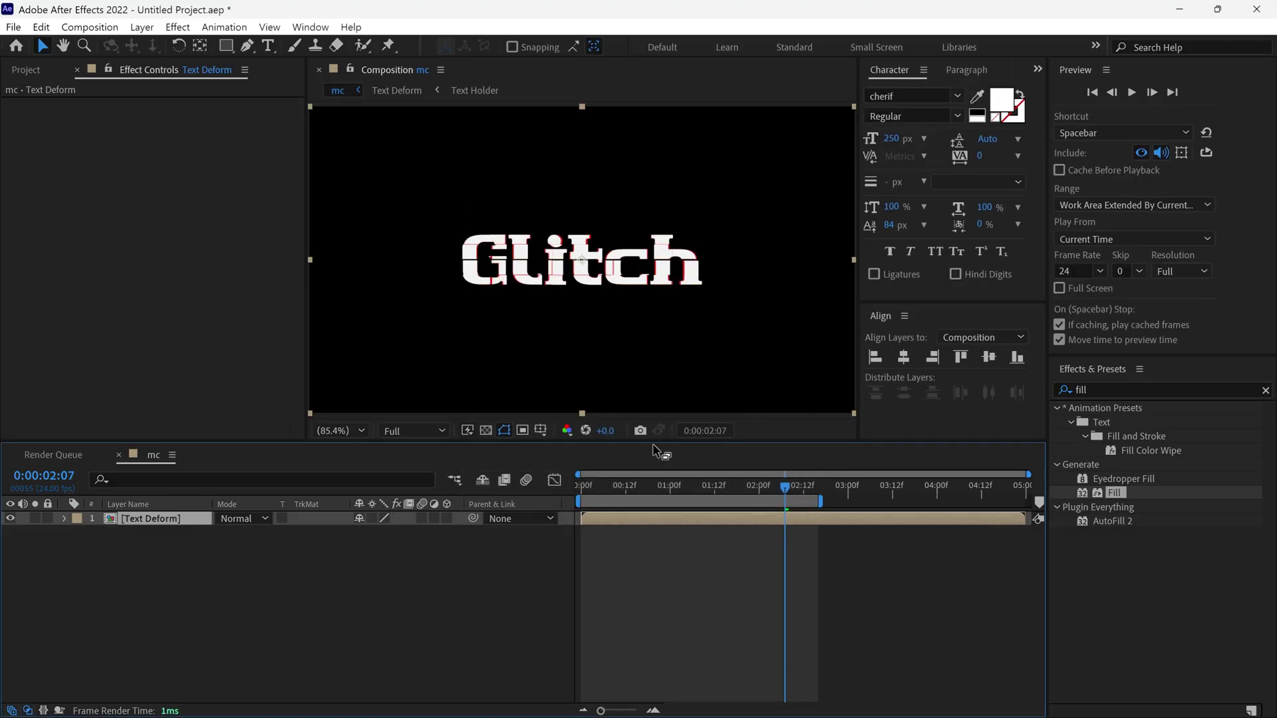
Add a new solid layer named 'Fractal Noise' above Text Deform.
{"action": "right_click", "coordinate": [500, 559]}
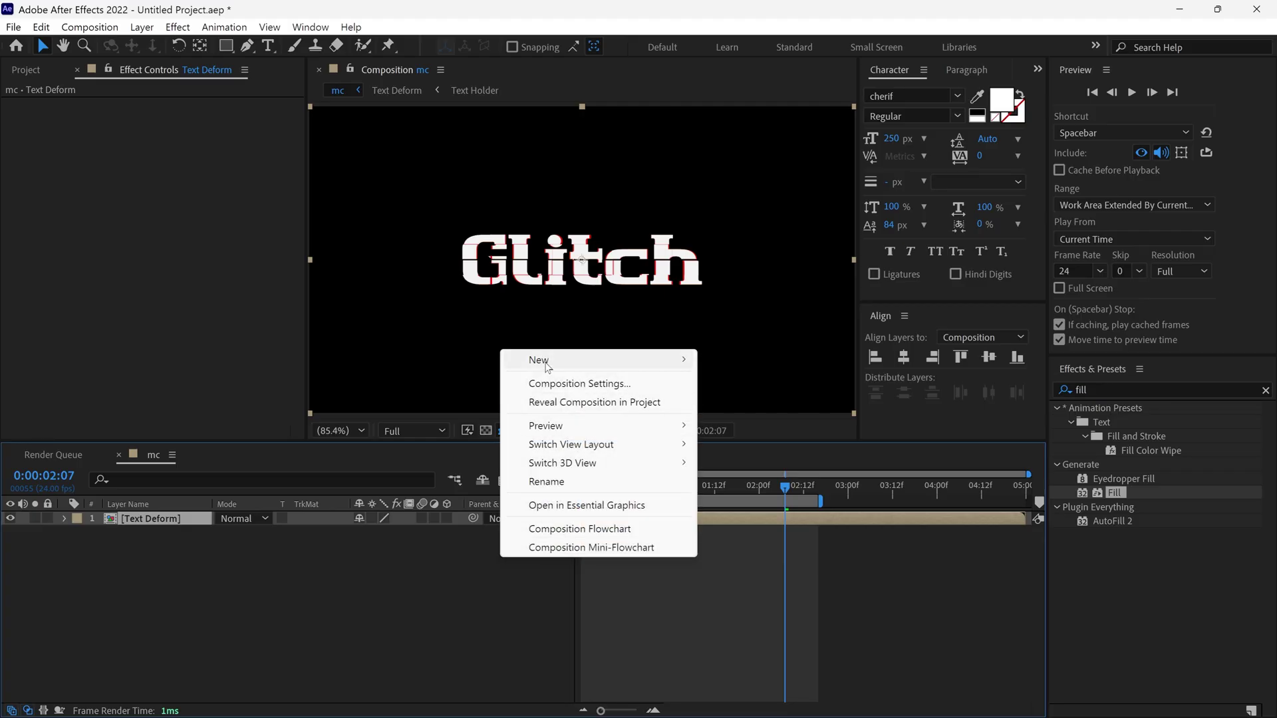
{"action": "mouse_move", "coordinate": [544, 363]}
{"action": "left_click", "coordinate": [738, 402]}
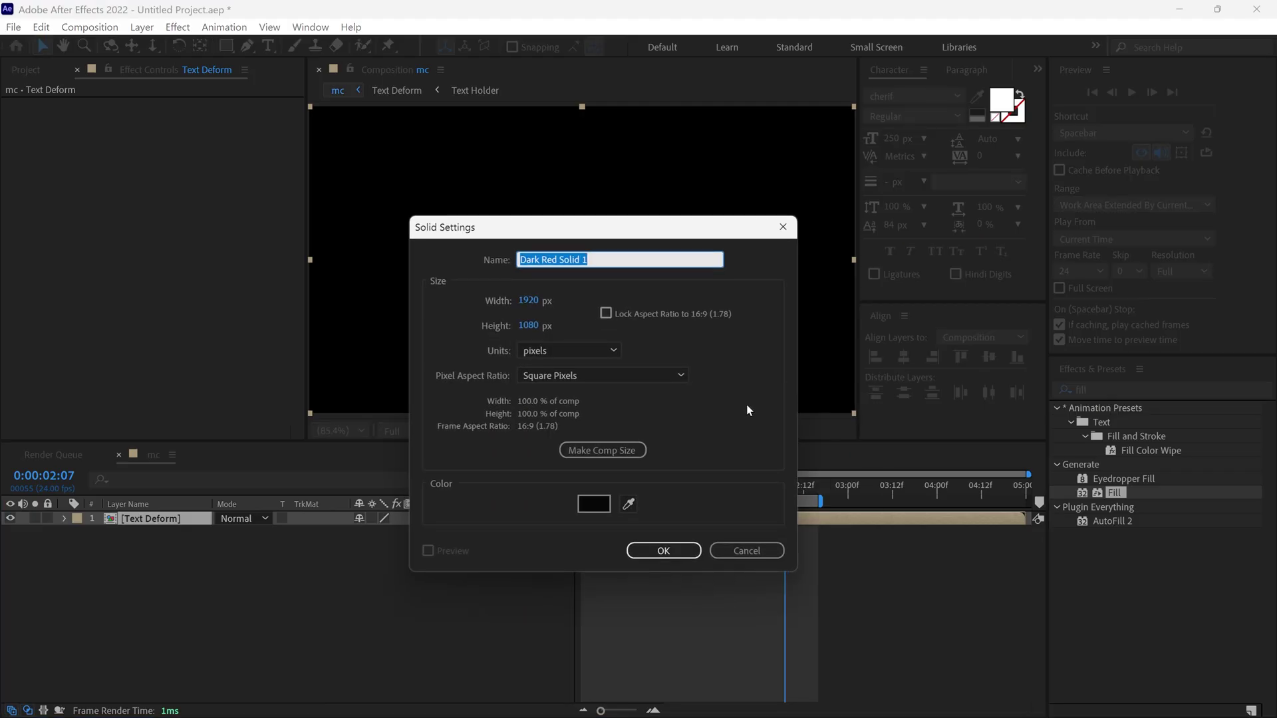
{"action": "type", "text": "Fractal Noise"}
{"action": "key", "text": "Return"}
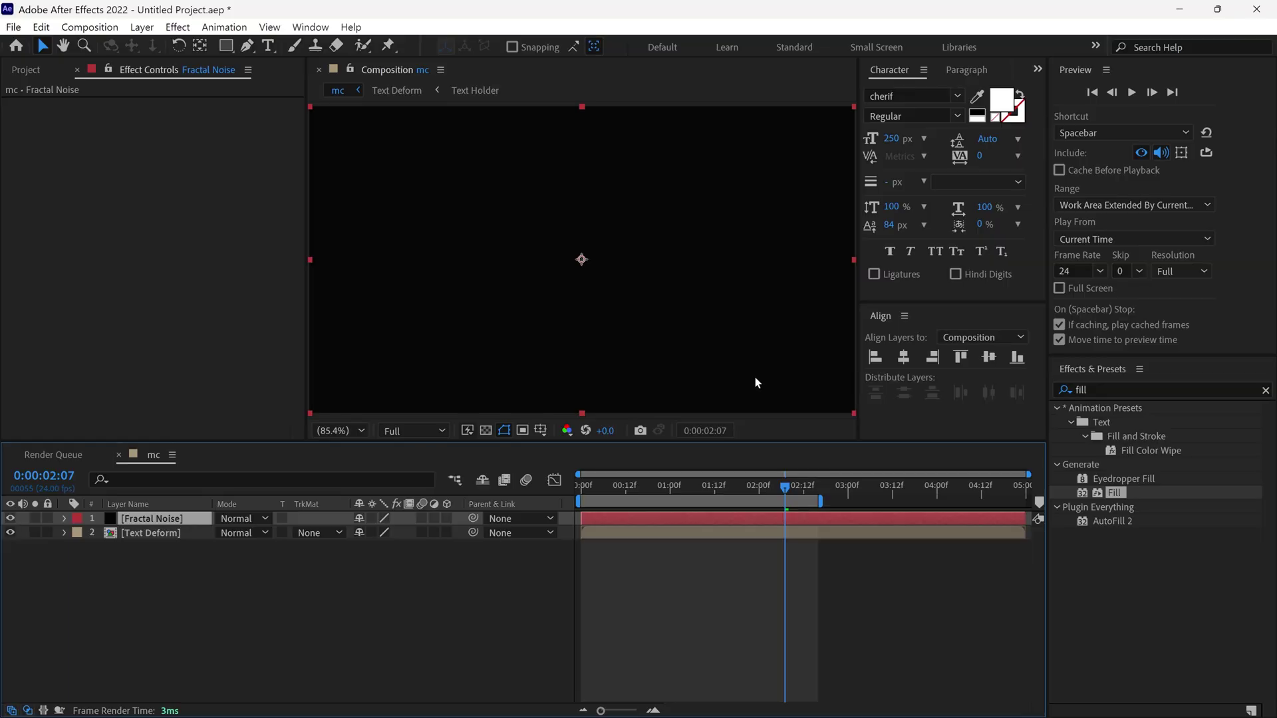
Apply the Fractal Noise effect to the new solid.
{"action": "left_click", "coordinate": [1121, 389]}
{"action": "type", "text": "fract"}
{"action": "left_click", "coordinate": [1155, 523]}
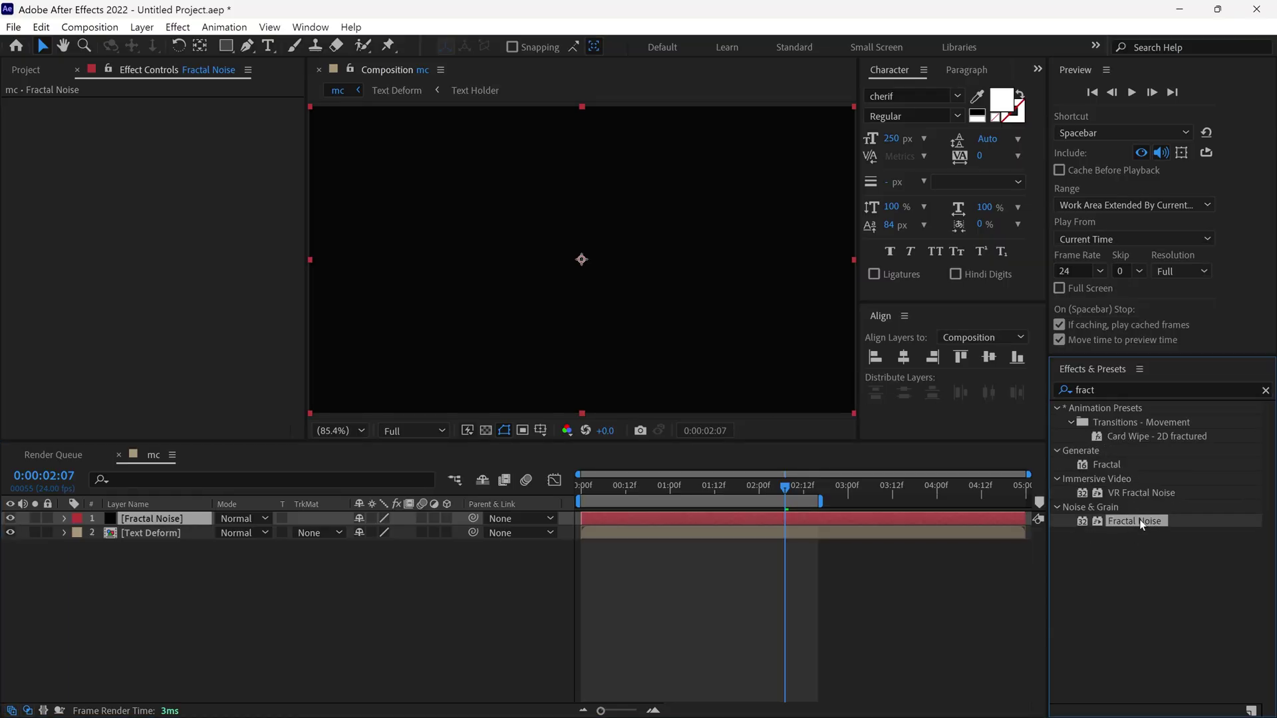
{"action": "left_click_drag", "start_coordinate": [1139, 520], "coordinate": [611, 325]}
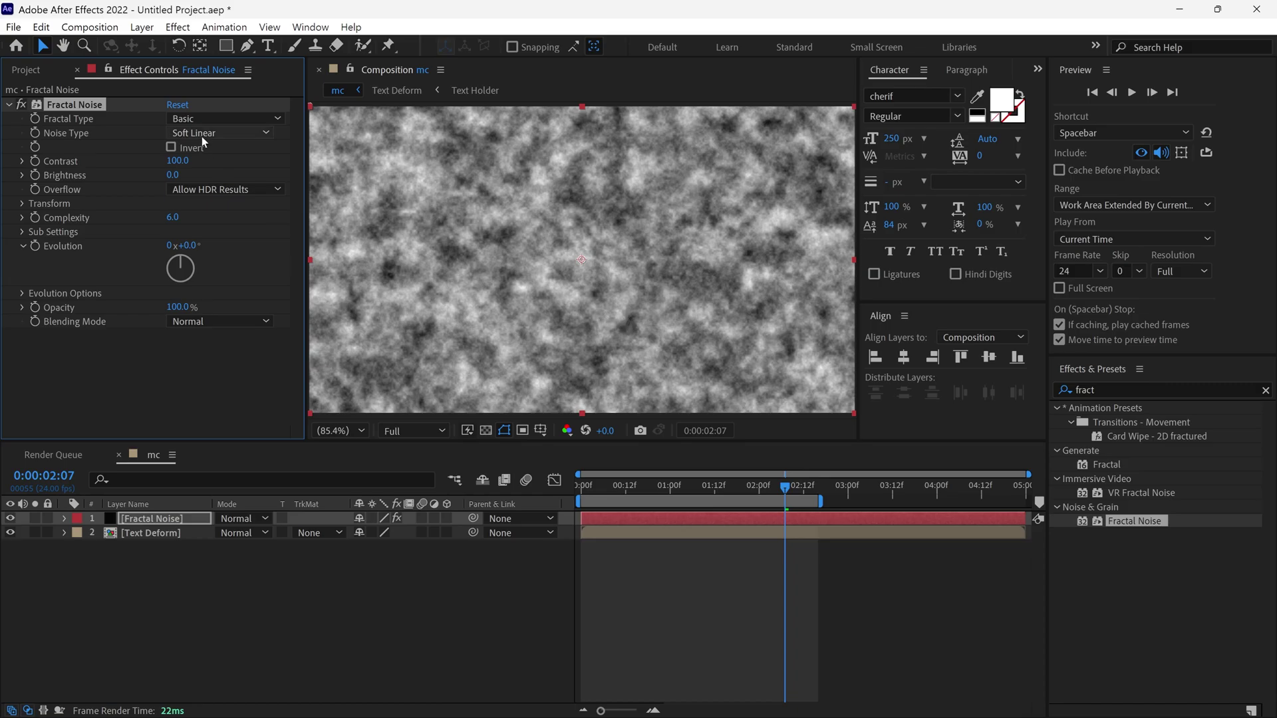
Set Fractal Noise to the Dynamic fractal type with Spline noise.
{"action": "left_click", "coordinate": [238, 118]}
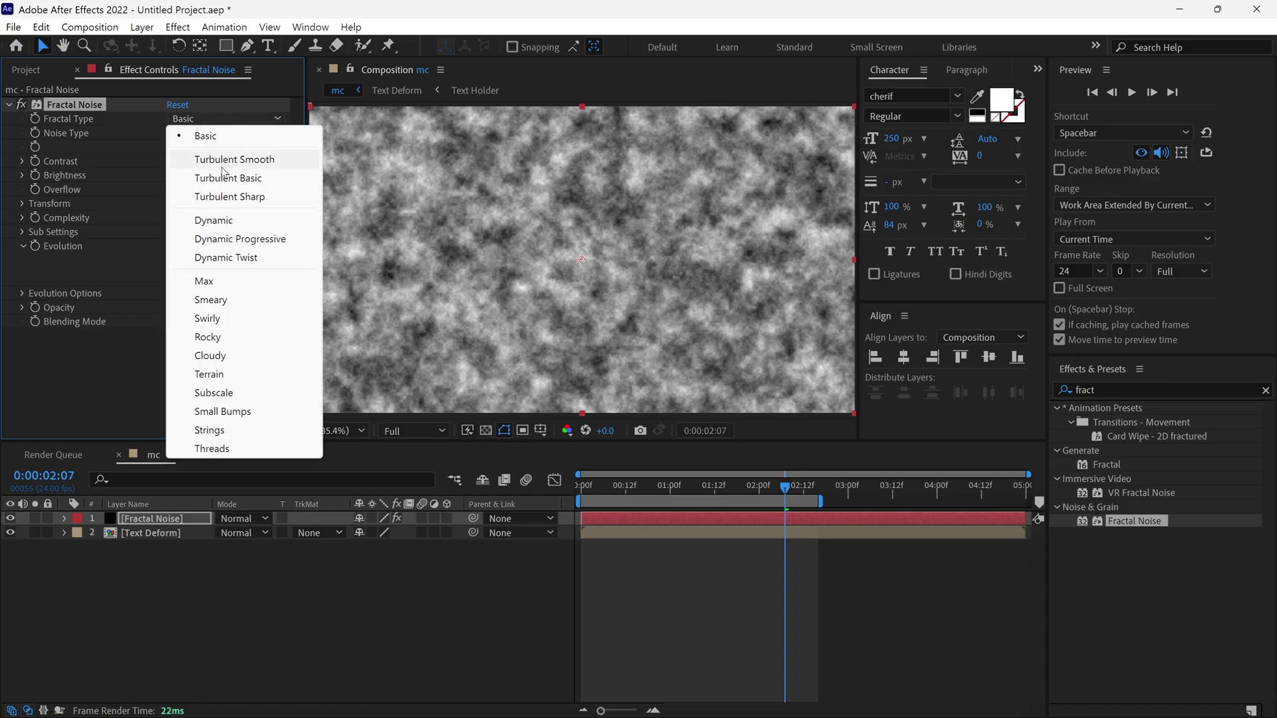
{"action": "left_click", "coordinate": [210, 224]}
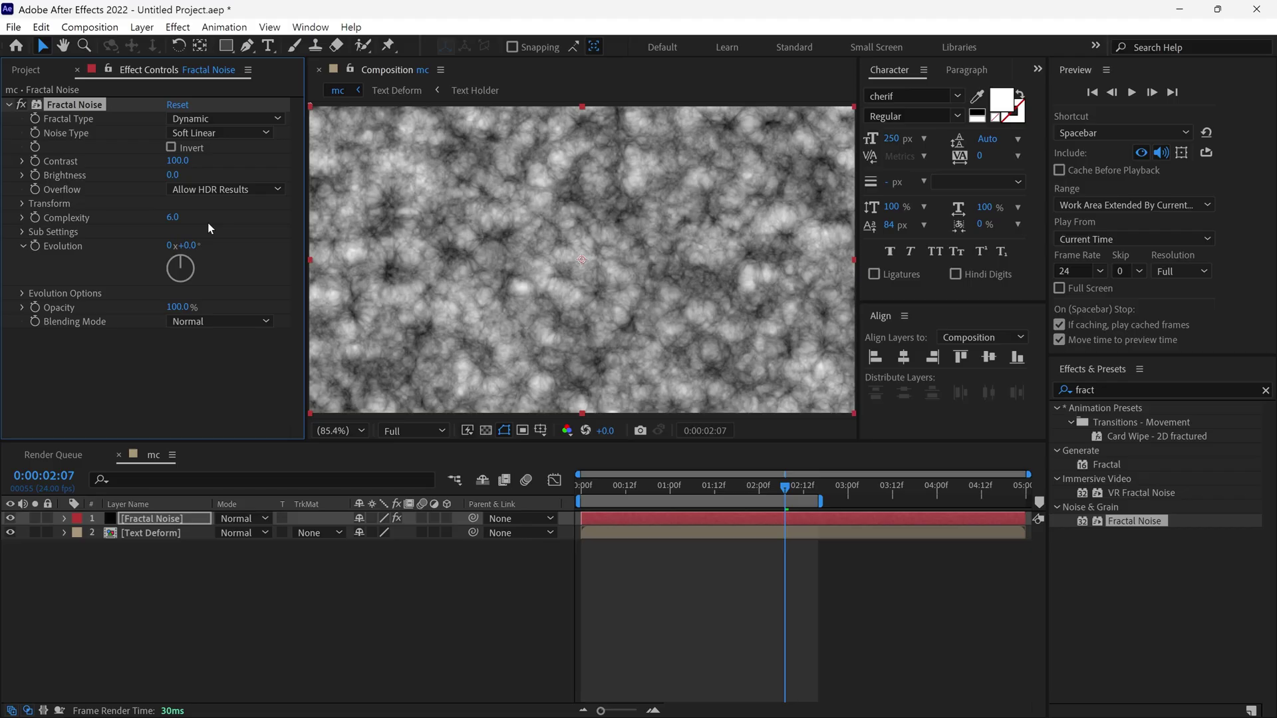
{"action": "left_click", "coordinate": [206, 132]}
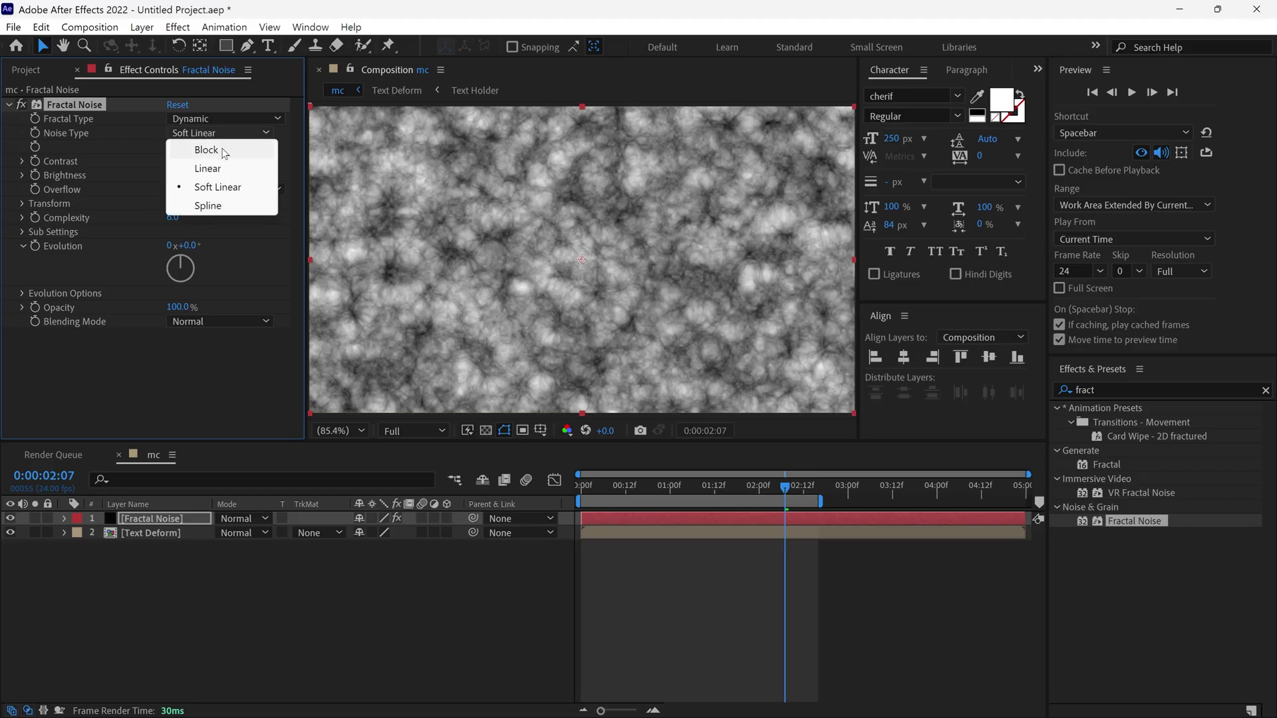
{"action": "left_click", "coordinate": [220, 208]}
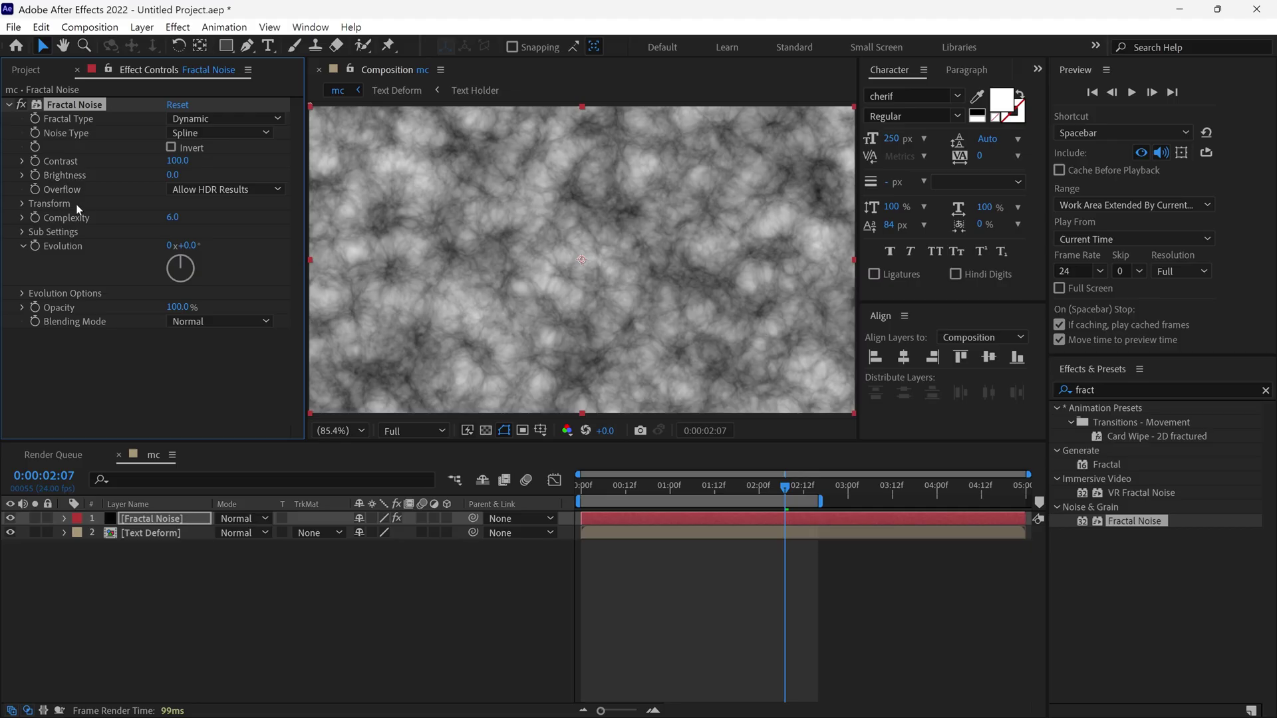
Turn off Uniform Scaling and set Scale Width to 407.4 and Scale Height to 18.
{"action": "left_click", "coordinate": [20, 204]}
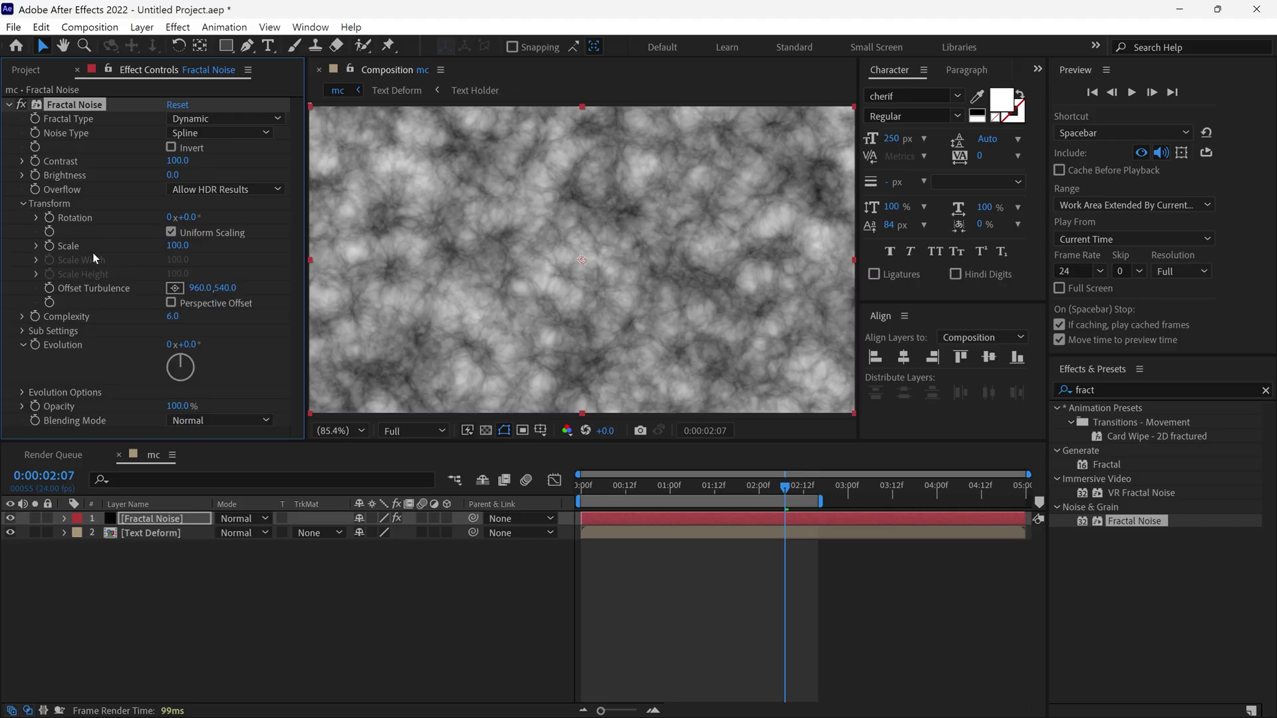
{"action": "left_click", "coordinate": [37, 246]}
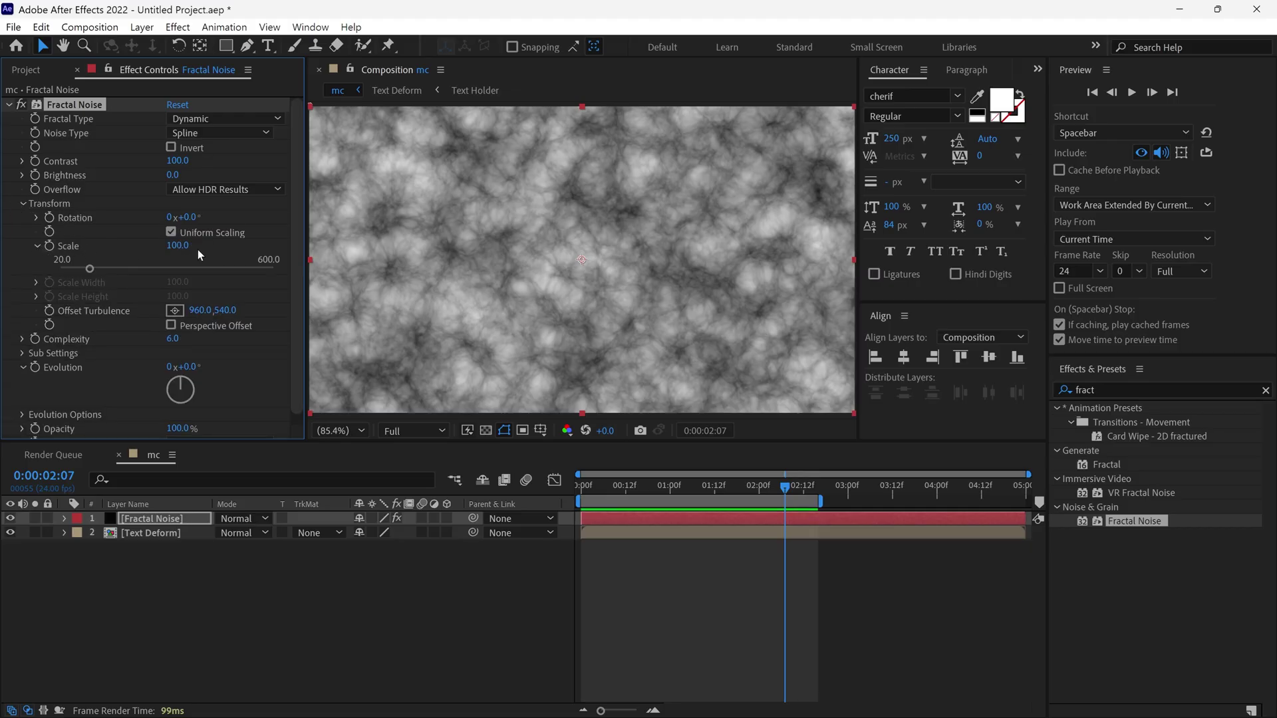
{"action": "left_click", "coordinate": [171, 232]}
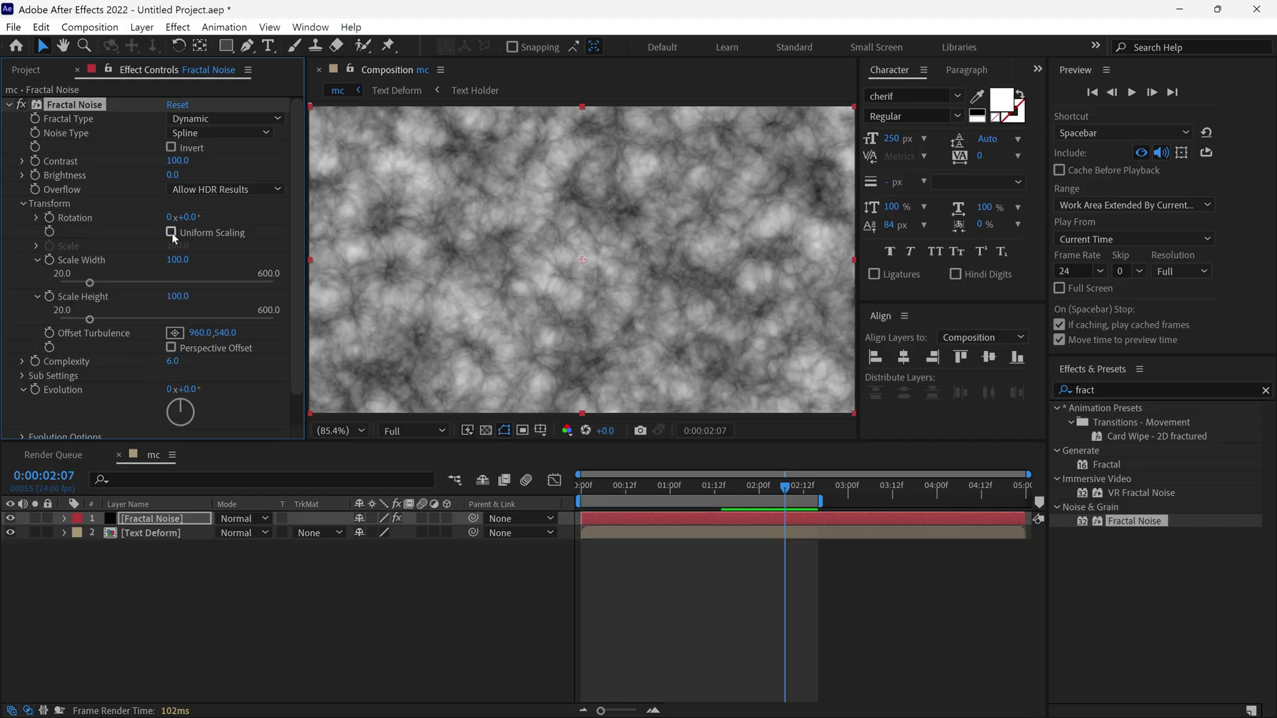
{"action": "left_click_drag", "start_coordinate": [89, 283], "coordinate": [204, 283]}
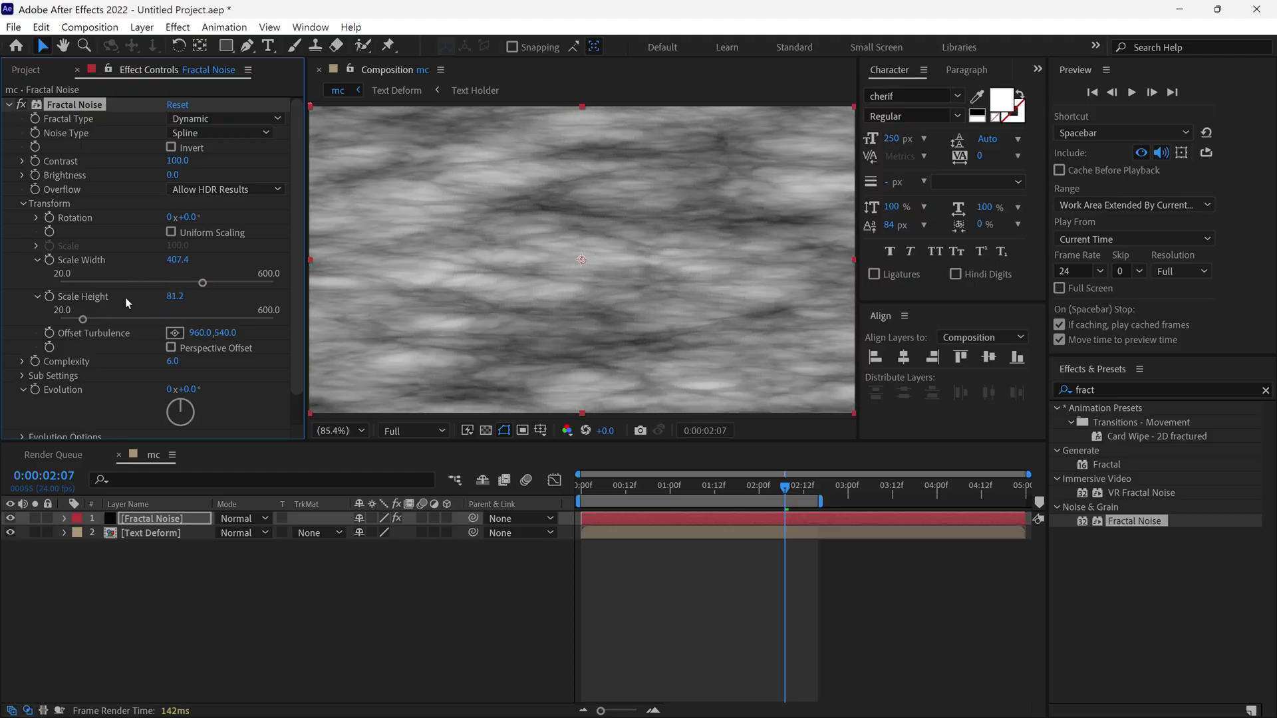
{"action": "left_click_drag", "start_coordinate": [83, 321], "coordinate": [58, 319]}
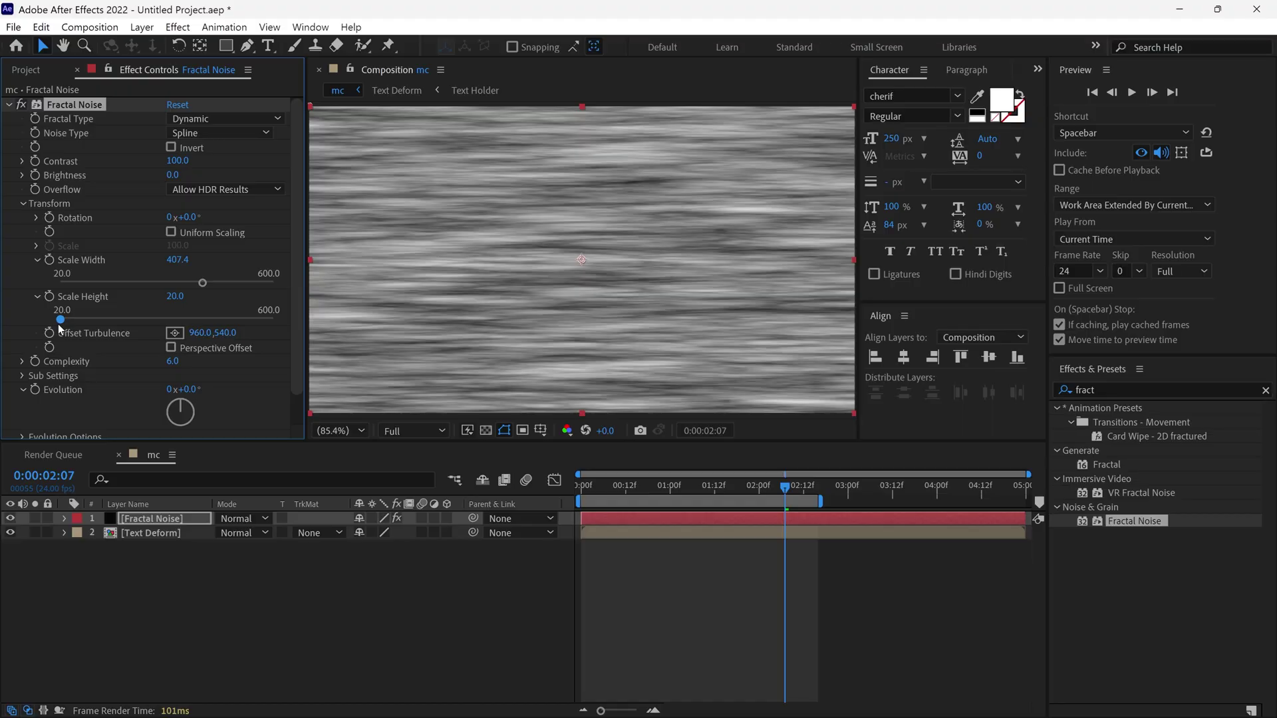
{"action": "left_click", "coordinate": [174, 296]}
{"action": "type", "text": "18"}
{"action": "key", "text": "Return"}
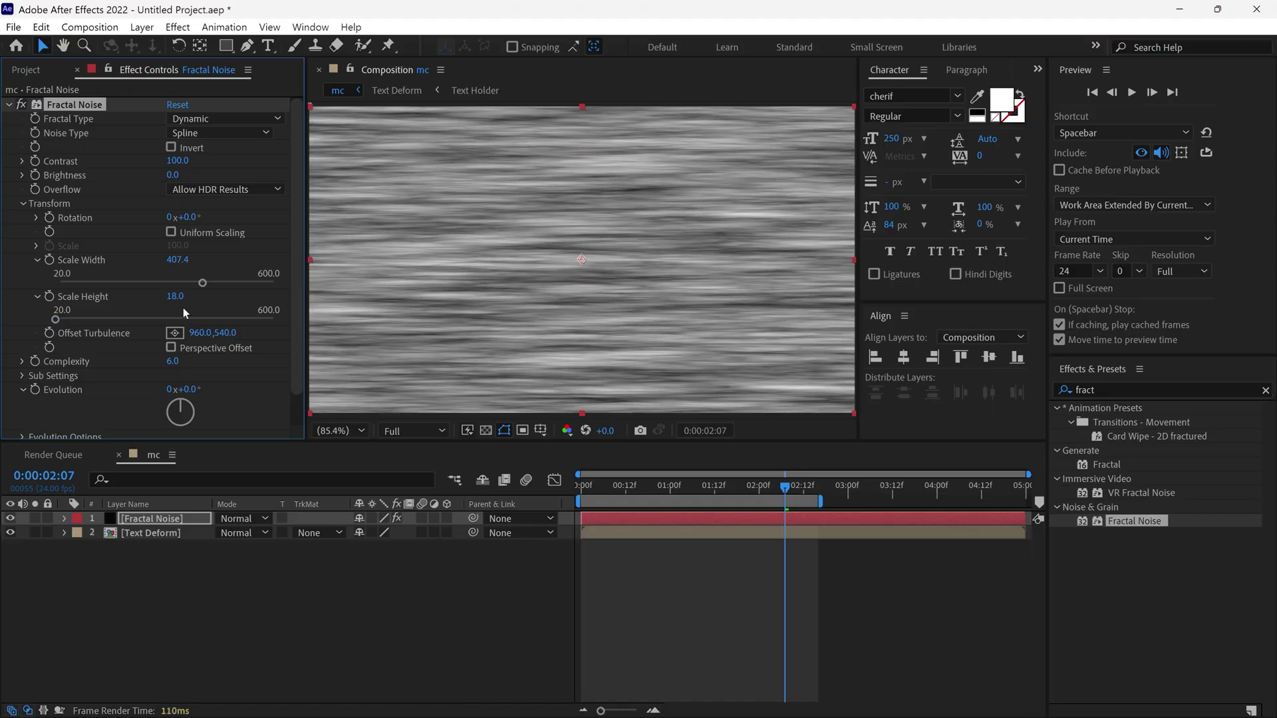
Drive the noise Rotation with the expression time*70 and preview the spin from the start.
{"action": "left_click_drag", "start_coordinate": [189, 217], "coordinate": [283, 221]}
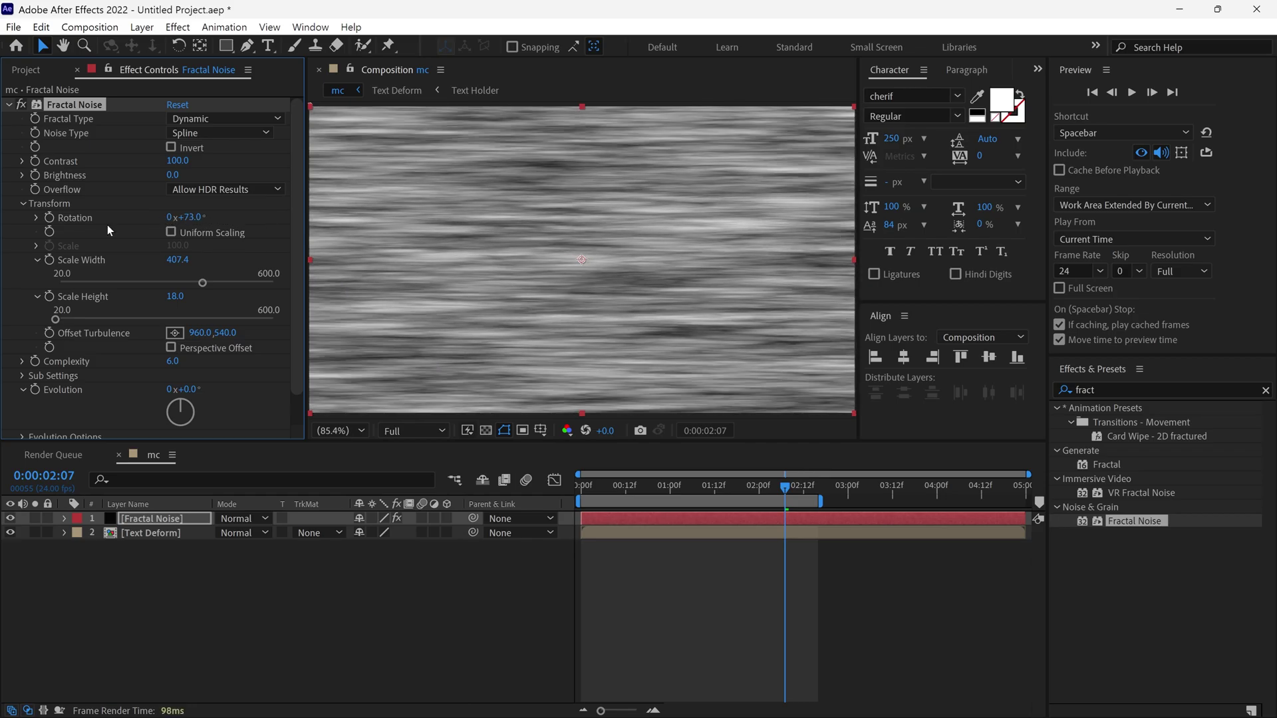
{"action": "key", "text": "alt"}
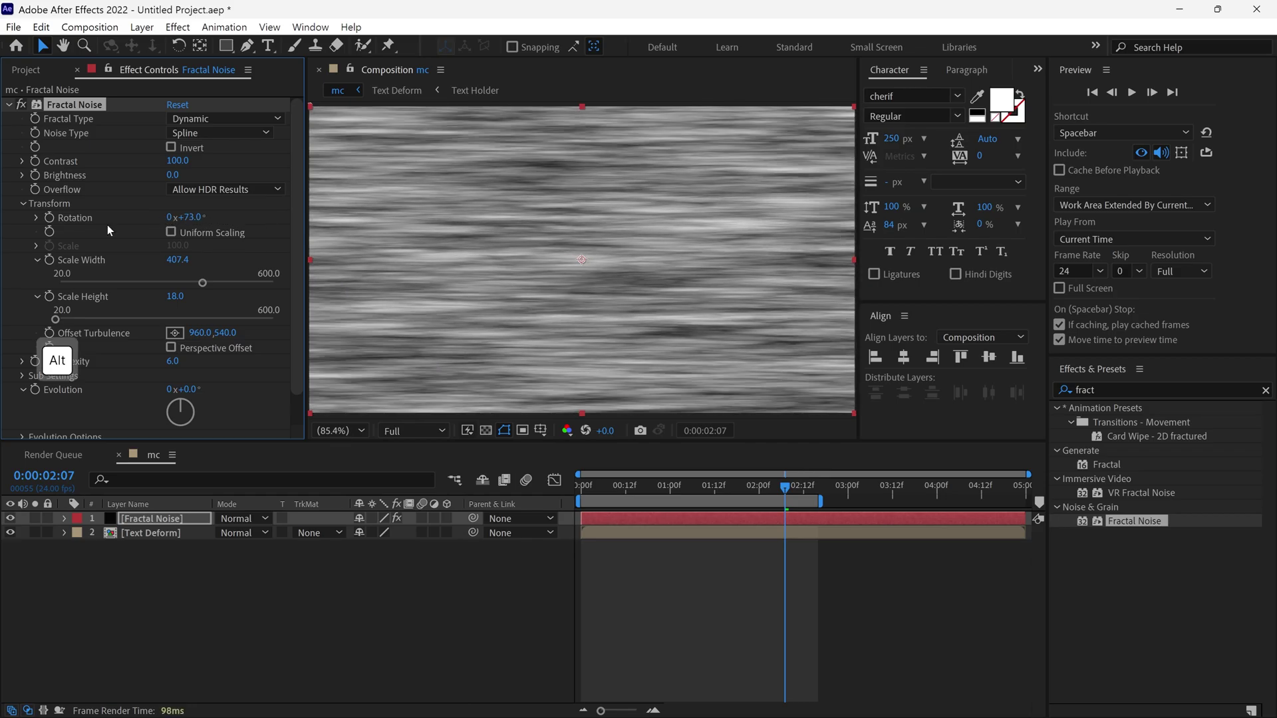
{"action": "left_click", "coordinate": [52, 221], "text": "alt"}
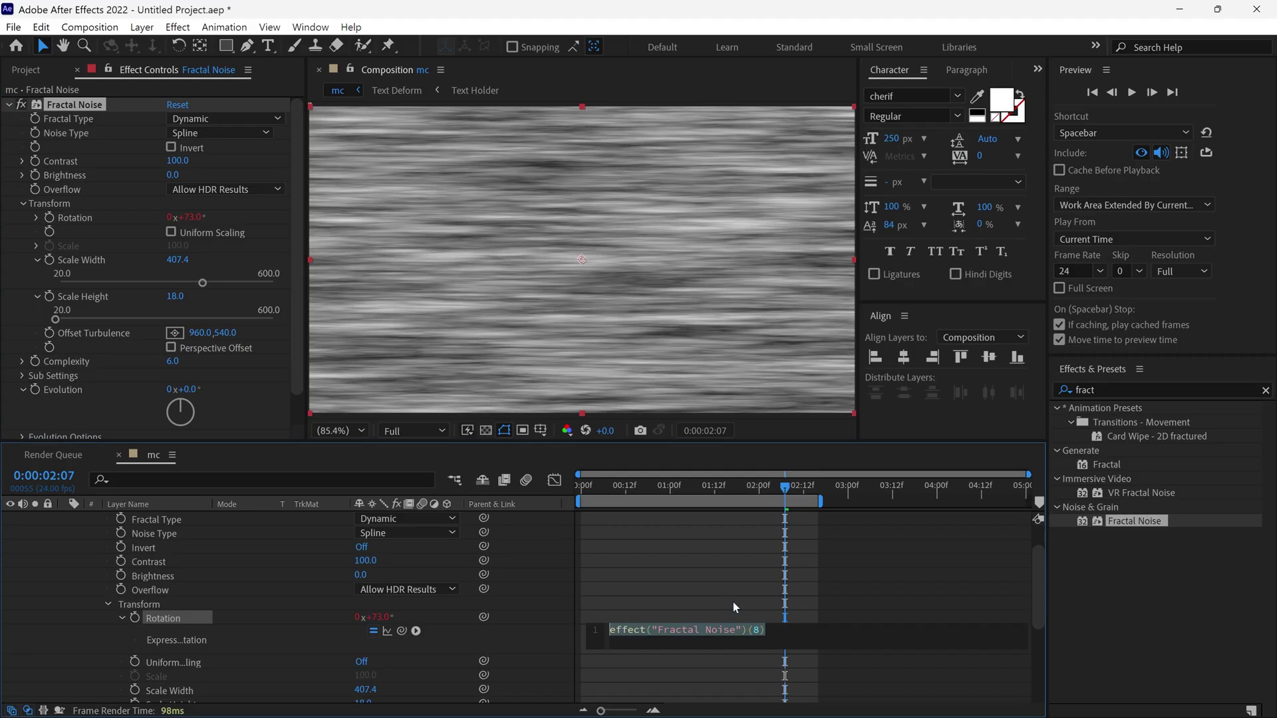
{"action": "type", "text": "time*"}
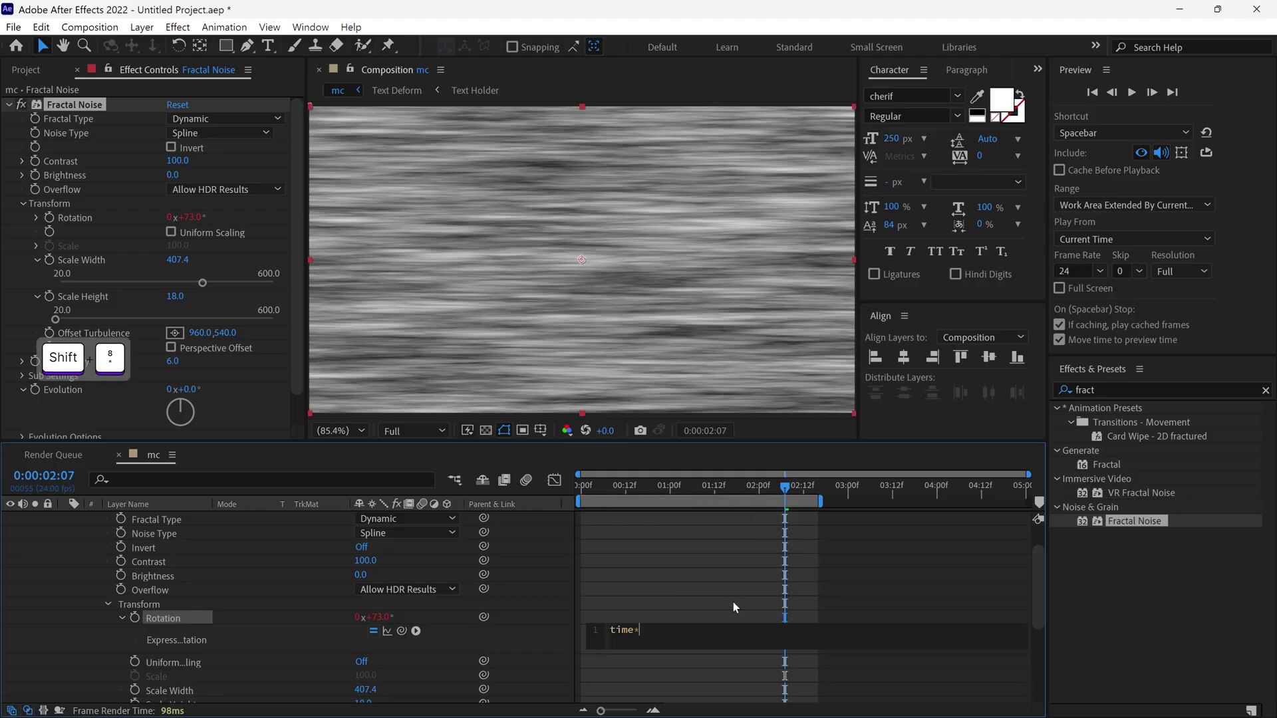
{"action": "type", "text": "70"}
{"action": "left_click", "coordinate": [640, 616]}
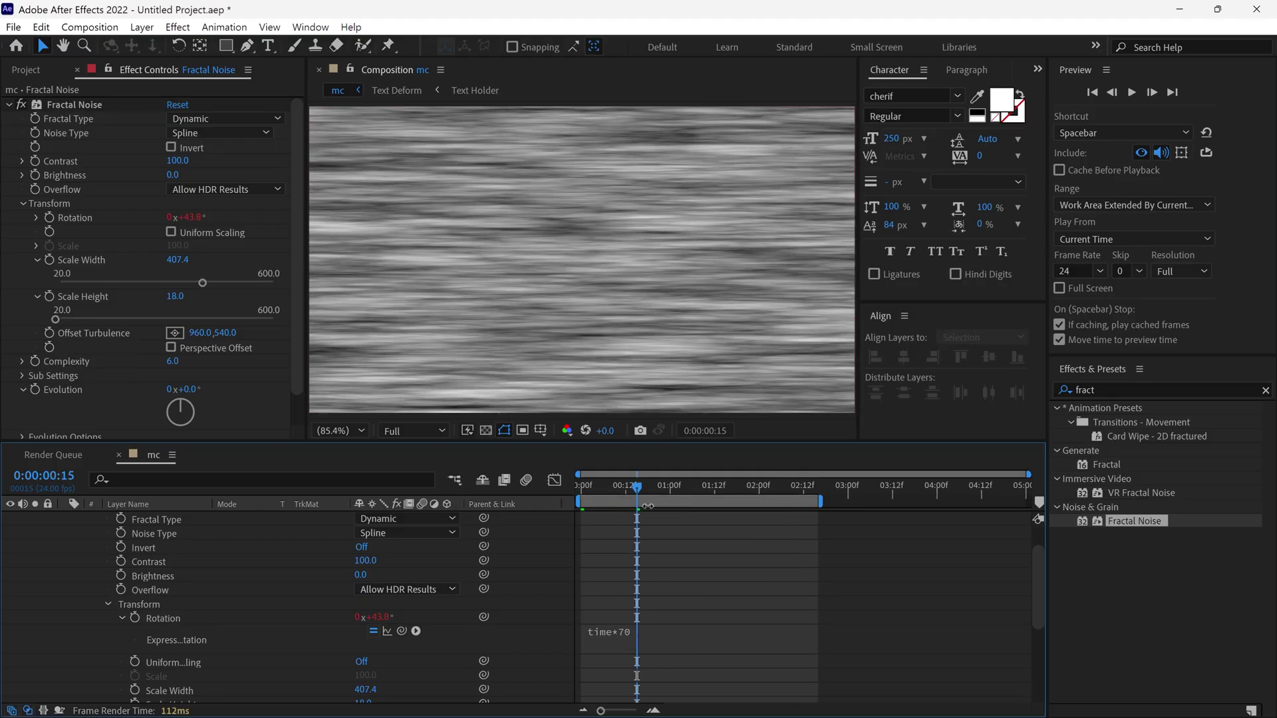
{"action": "key", "text": "Home"}
{"action": "key", "text": "space"}
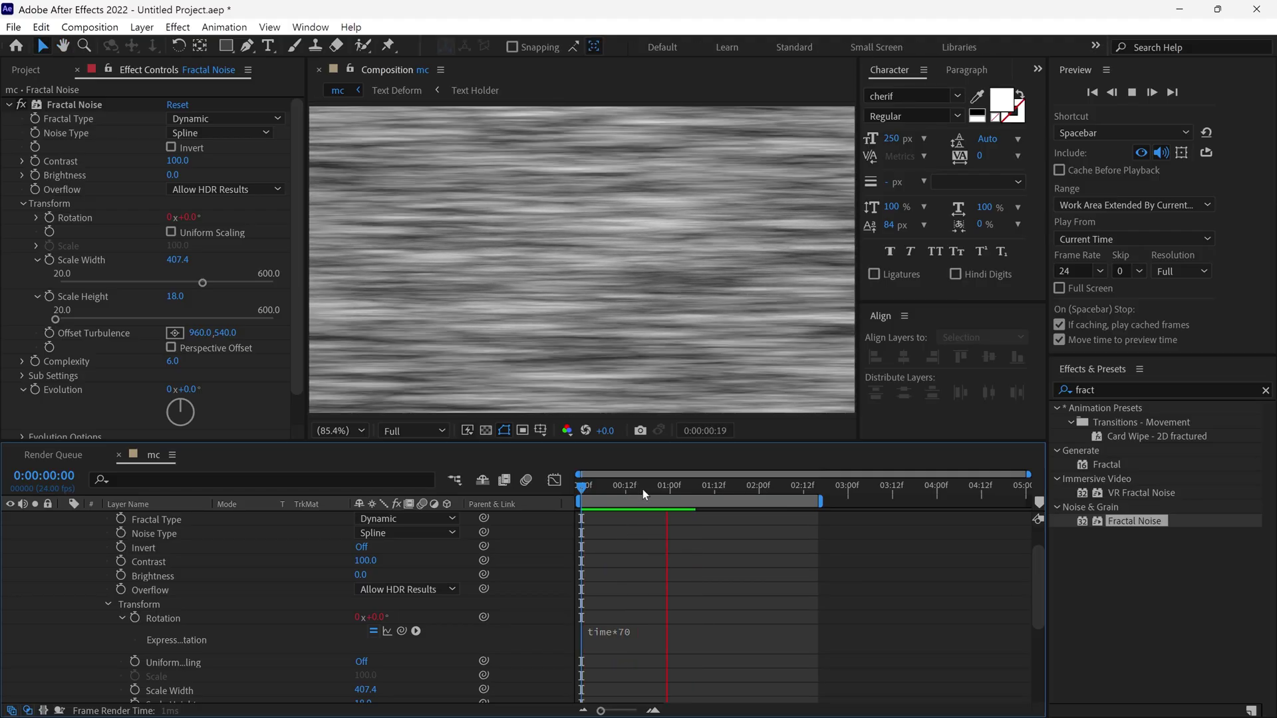
Hide the Fractal Noise layer and apply Time Displacement to the Text Deform layer.
{"action": "scroll", "coordinate": [363, 577], "scroll_direction": "up", "scroll_amount": 3}
{"action": "left_click", "coordinate": [64, 519]}
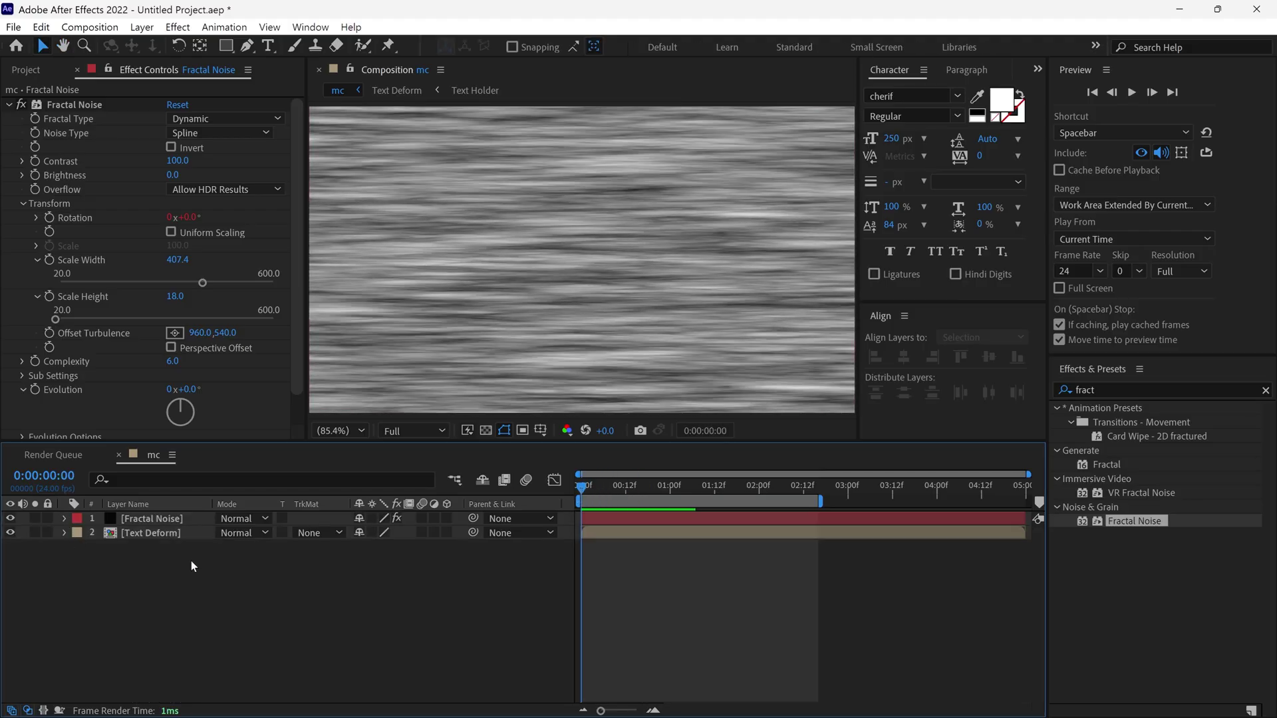
{"action": "left_click", "coordinate": [146, 518]}
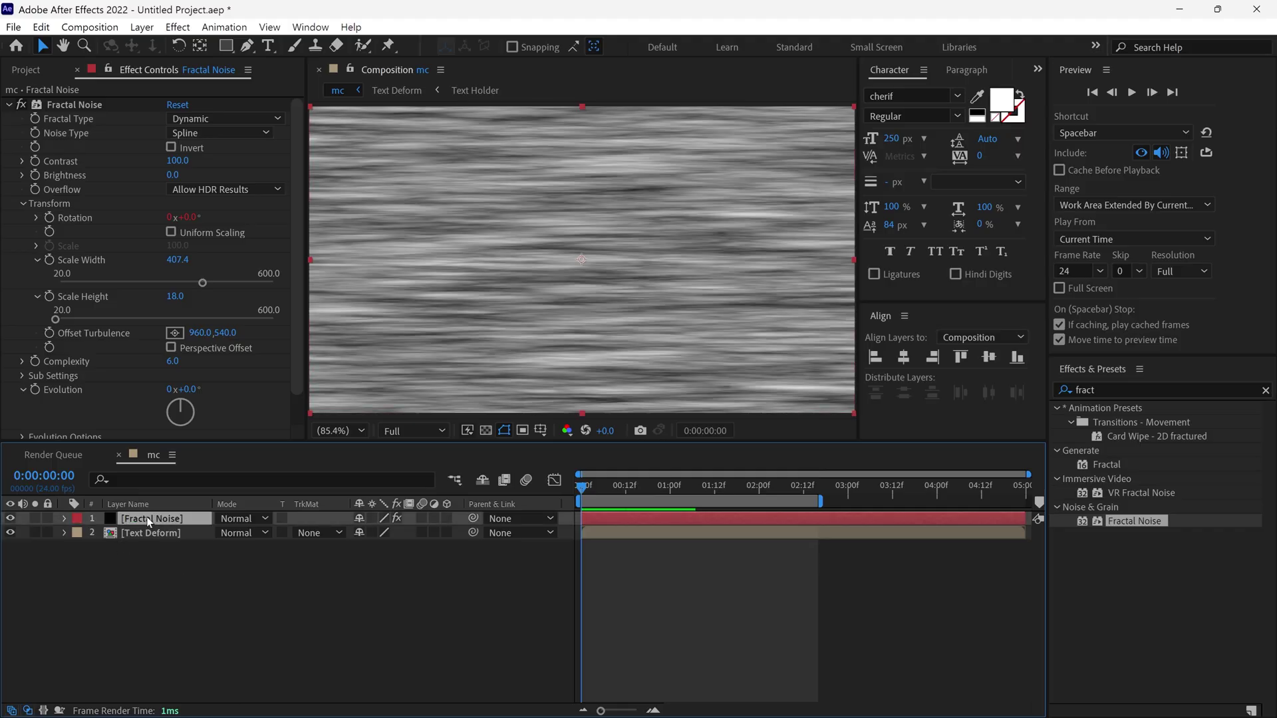
{"action": "left_click", "coordinate": [10, 519]}
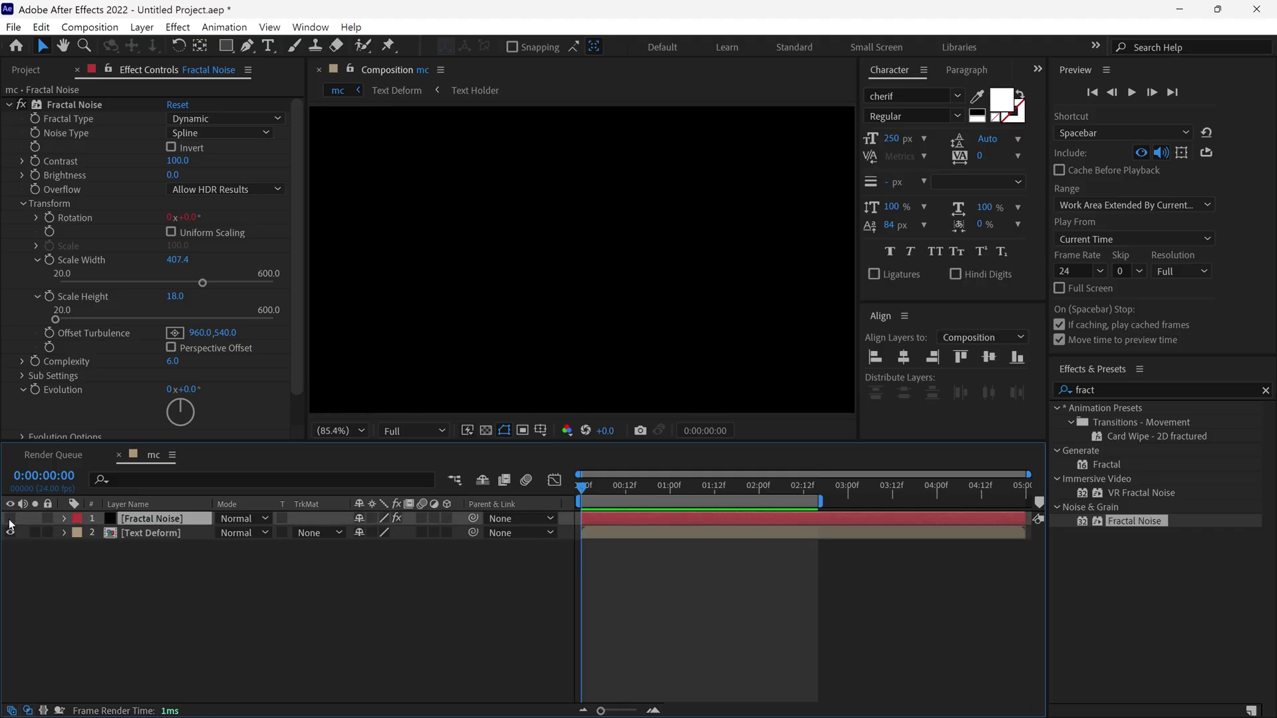
{"action": "left_click", "coordinate": [147, 533]}
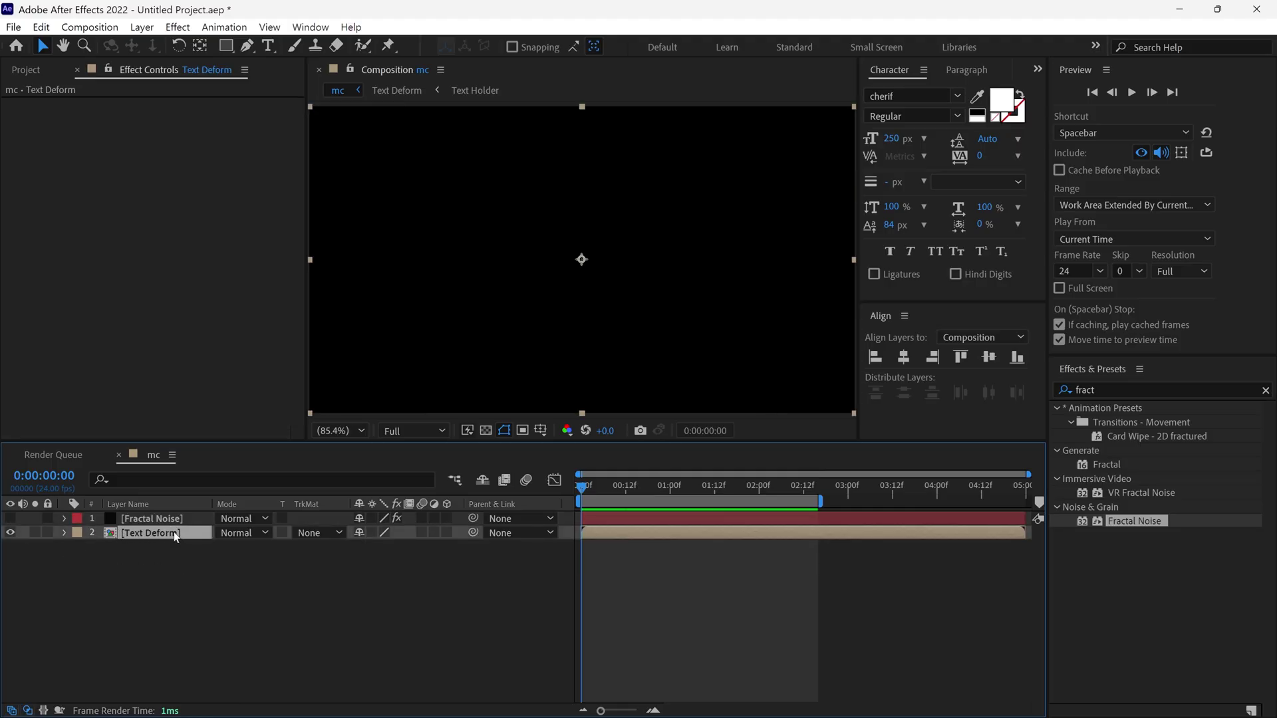
{"action": "left_click", "coordinate": [1131, 390]}
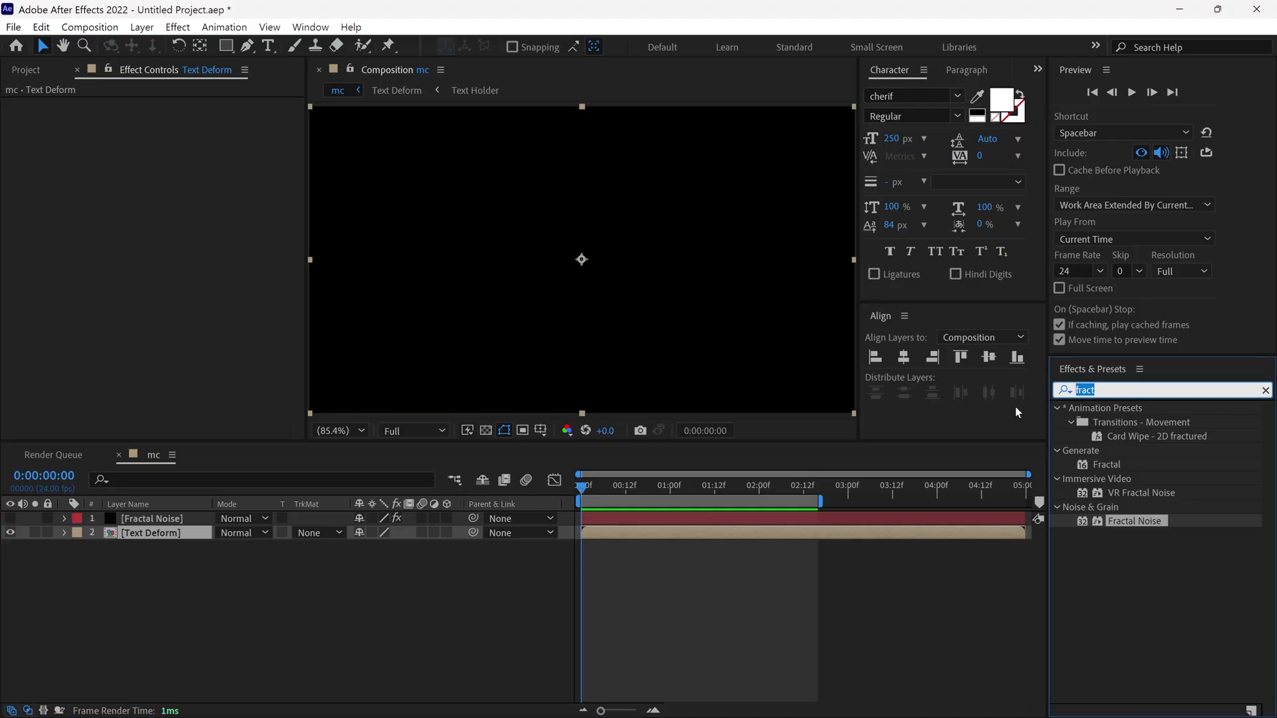
{"action": "type", "text": "time"}
{"action": "left_click", "coordinate": [1161, 493]}
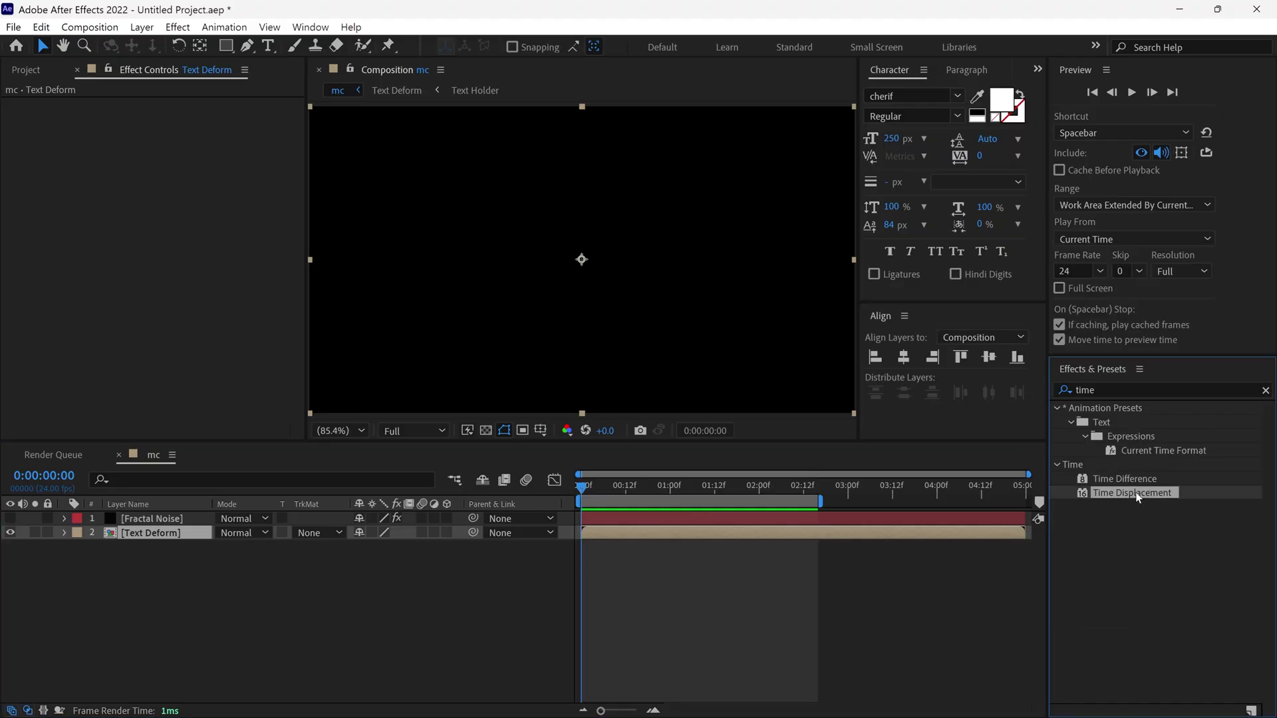
{"action": "left_click_drag", "start_coordinate": [1142, 492], "coordinate": [191, 536]}
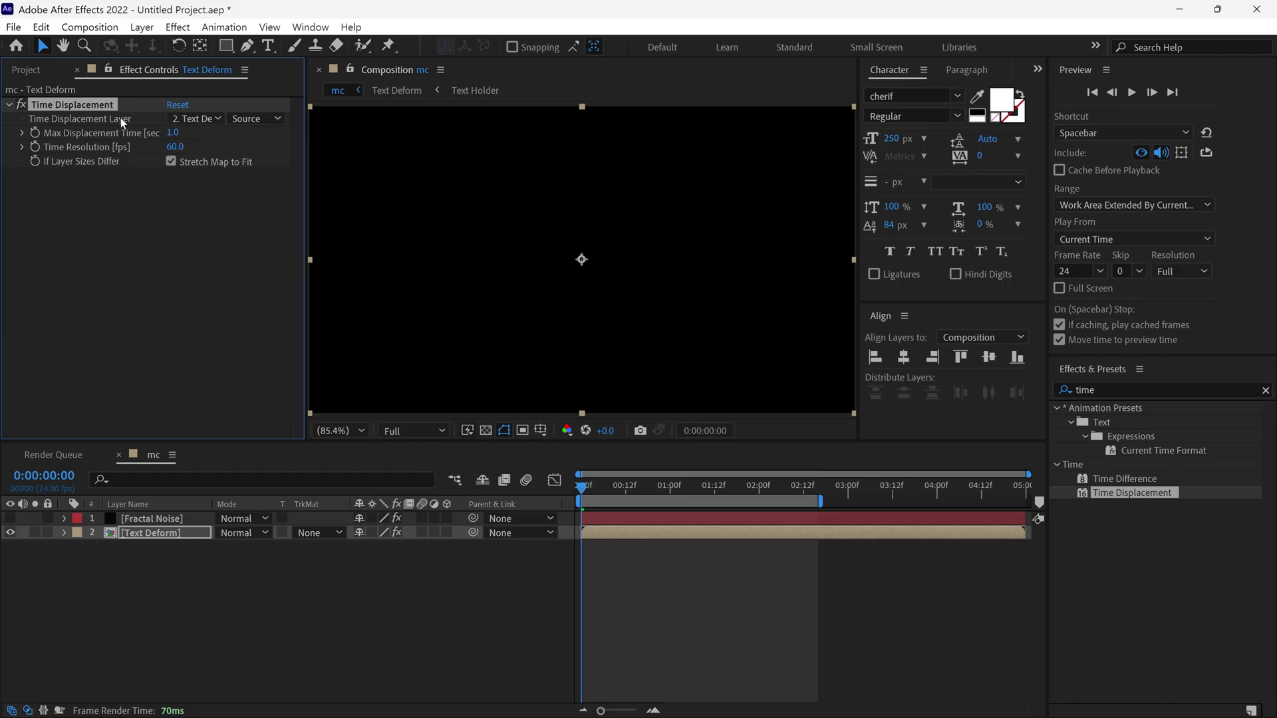
Map Time Displacement to Fractal Noise's Effects & Masks, 0.2 s max displacement, 22 time resolution.
{"action": "left_click", "coordinate": [197, 120]}
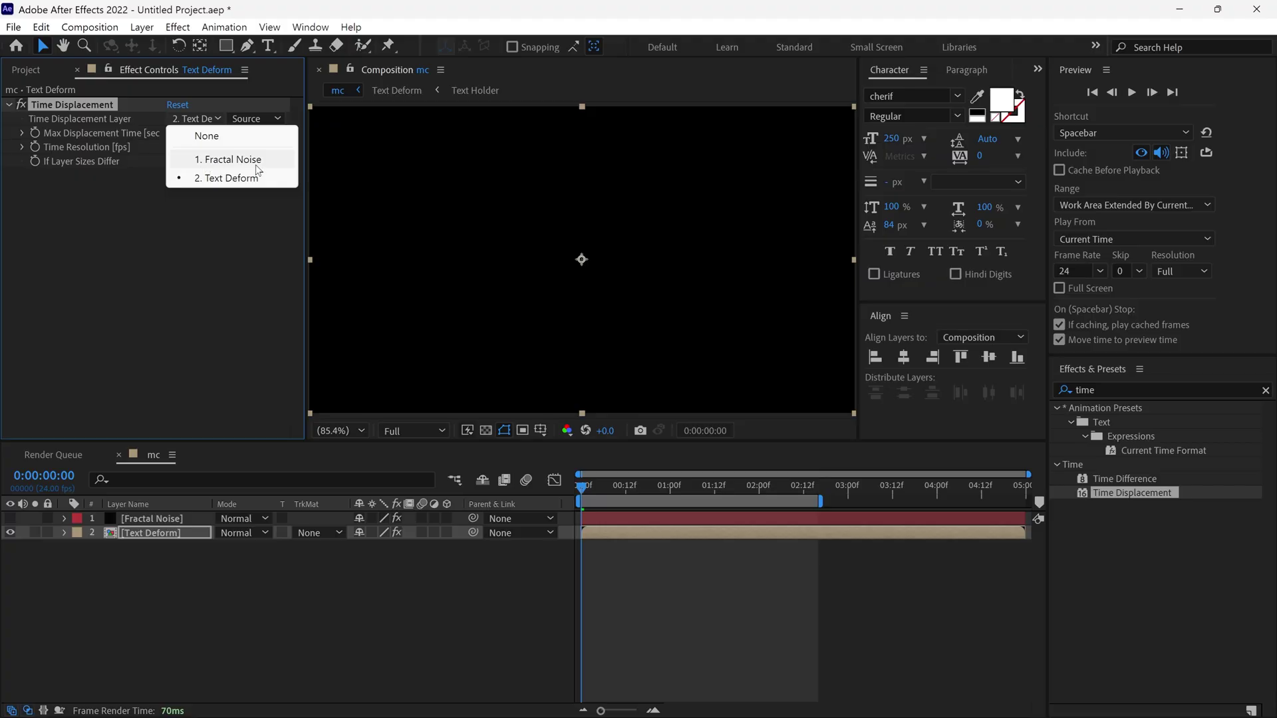
{"action": "left_click", "coordinate": [228, 160]}
{"action": "left_click", "coordinate": [264, 121]}
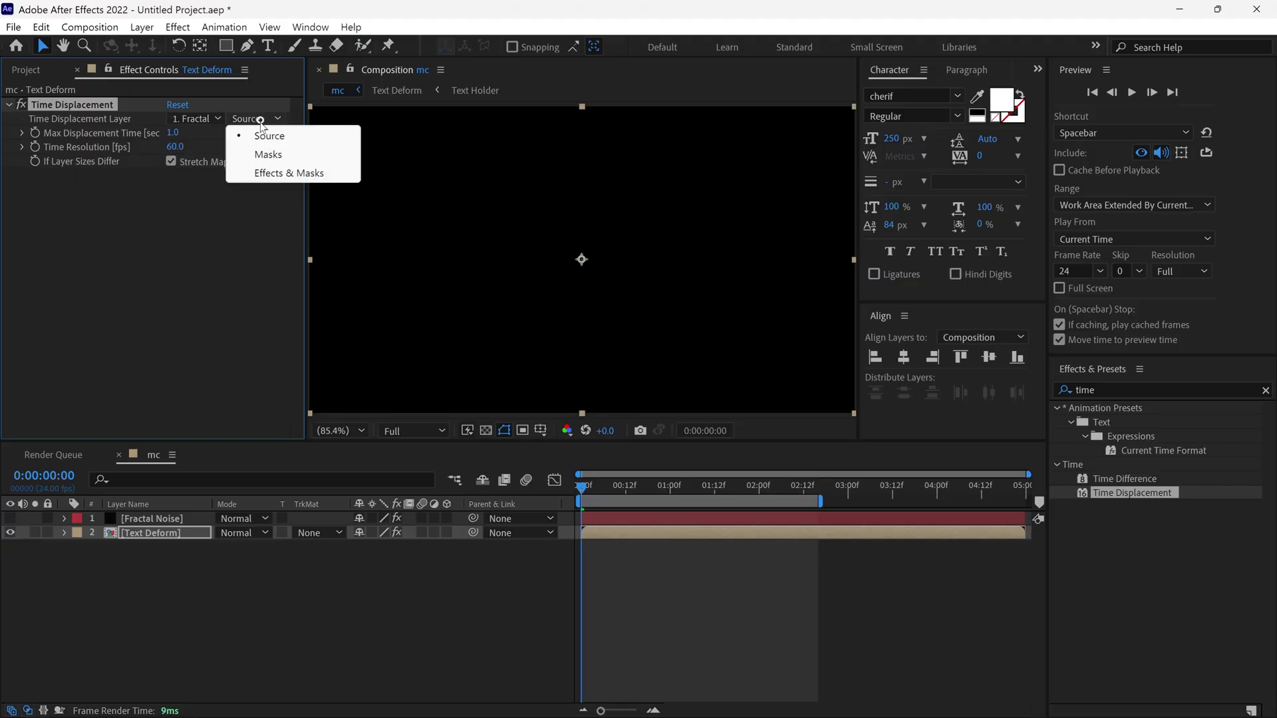
{"action": "left_click", "coordinate": [328, 176]}
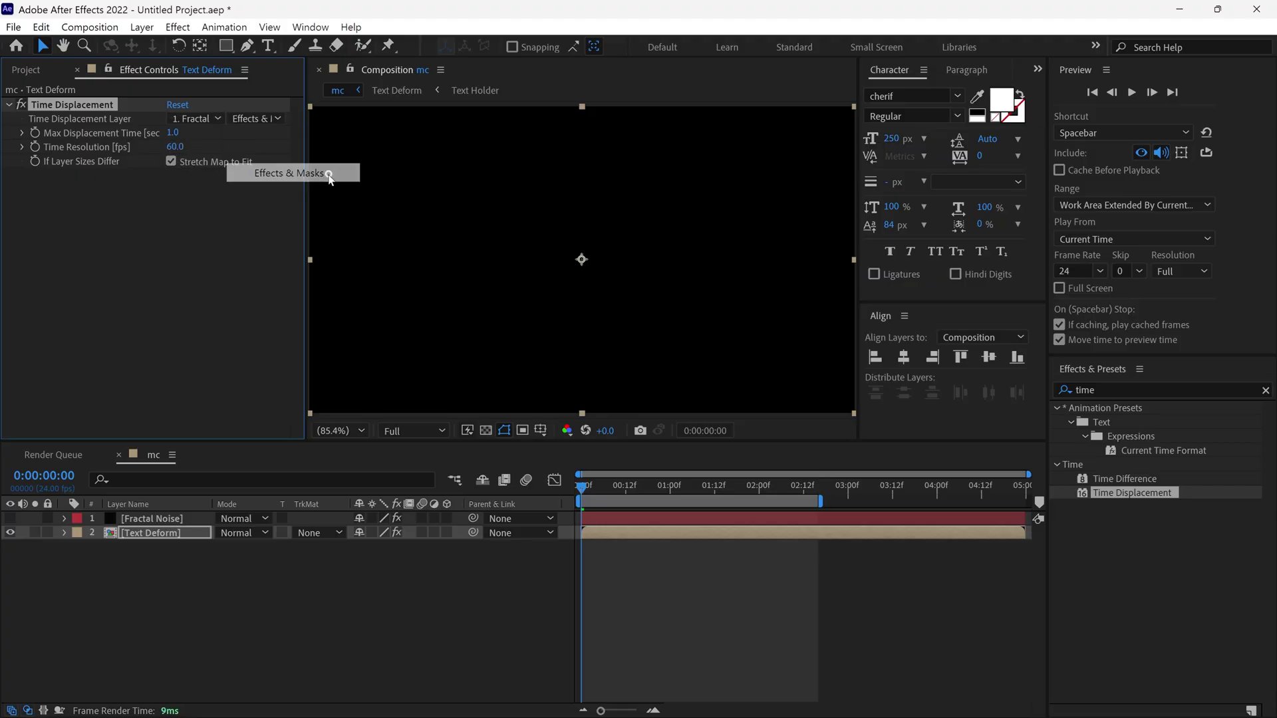
{"action": "left_click", "coordinate": [172, 132]}
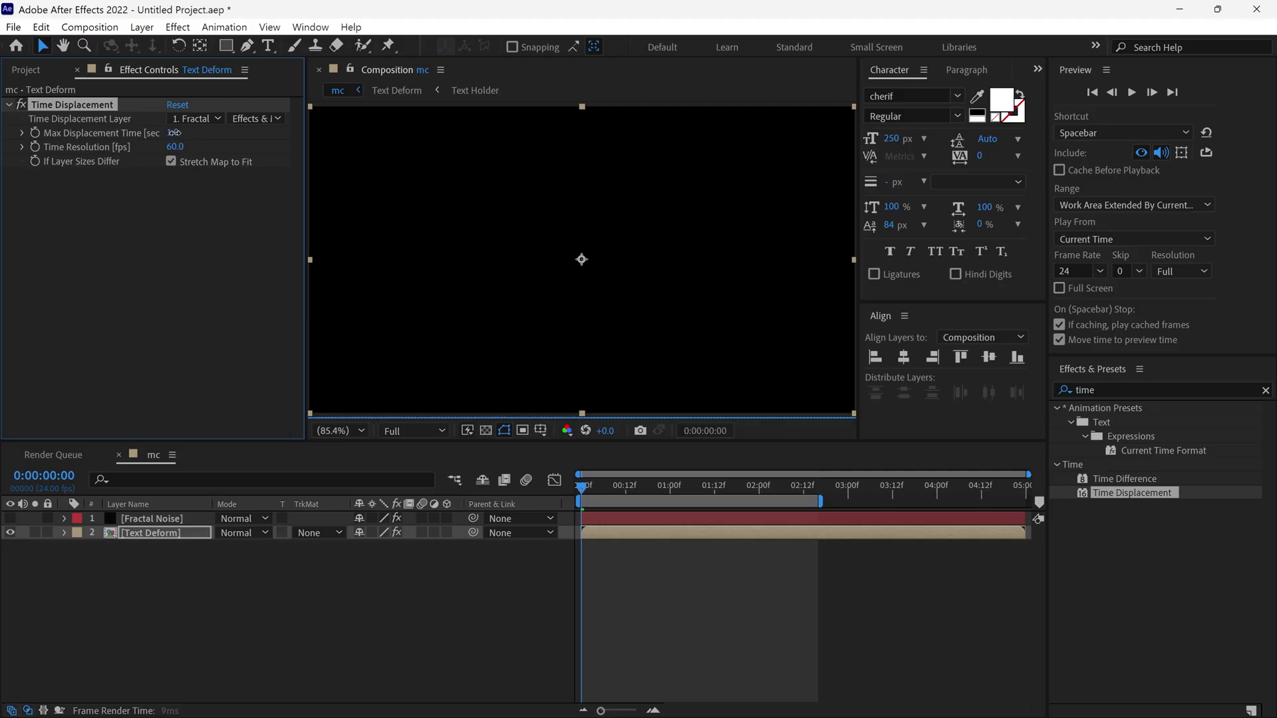
{"action": "type", "text": "."}
{"action": "left_click", "coordinate": [213, 146]}
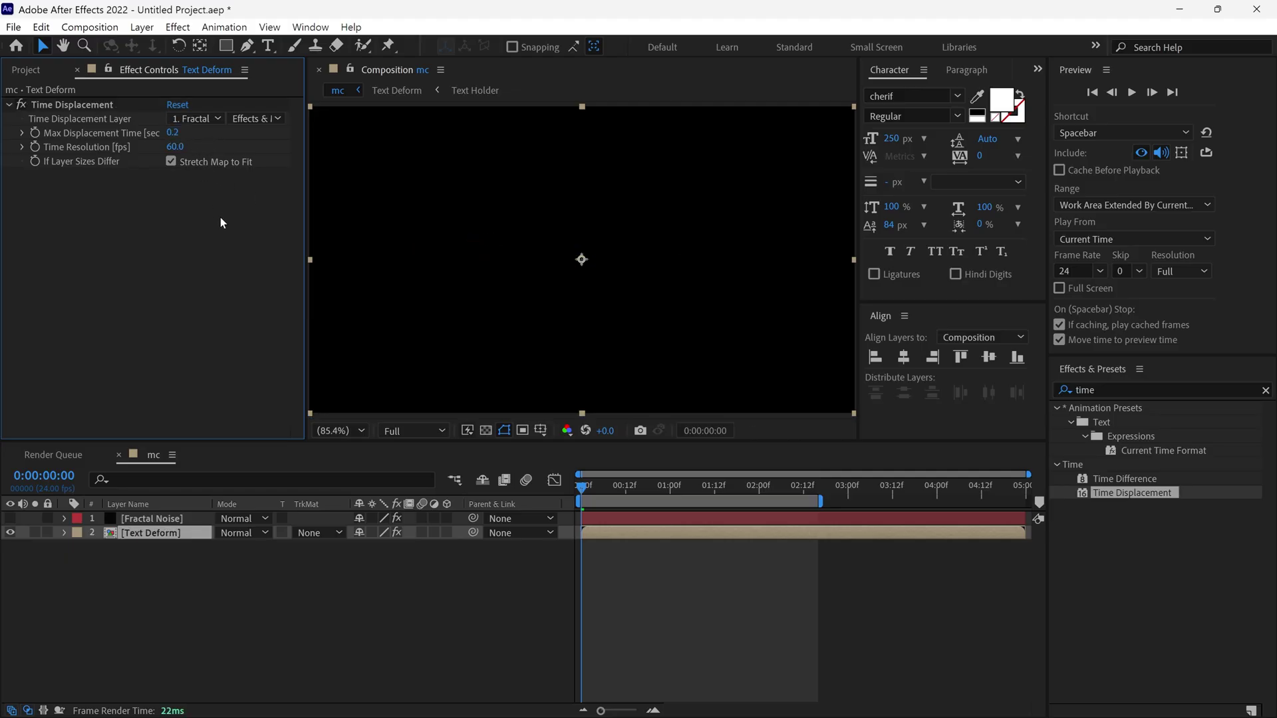
{"action": "left_click", "coordinate": [175, 146]}
{"action": "type", "text": "22"}
{"action": "key", "text": "Return"}
Play and scrub through the glitch-displaced Glitch text animation.
{"action": "key", "text": "space"}
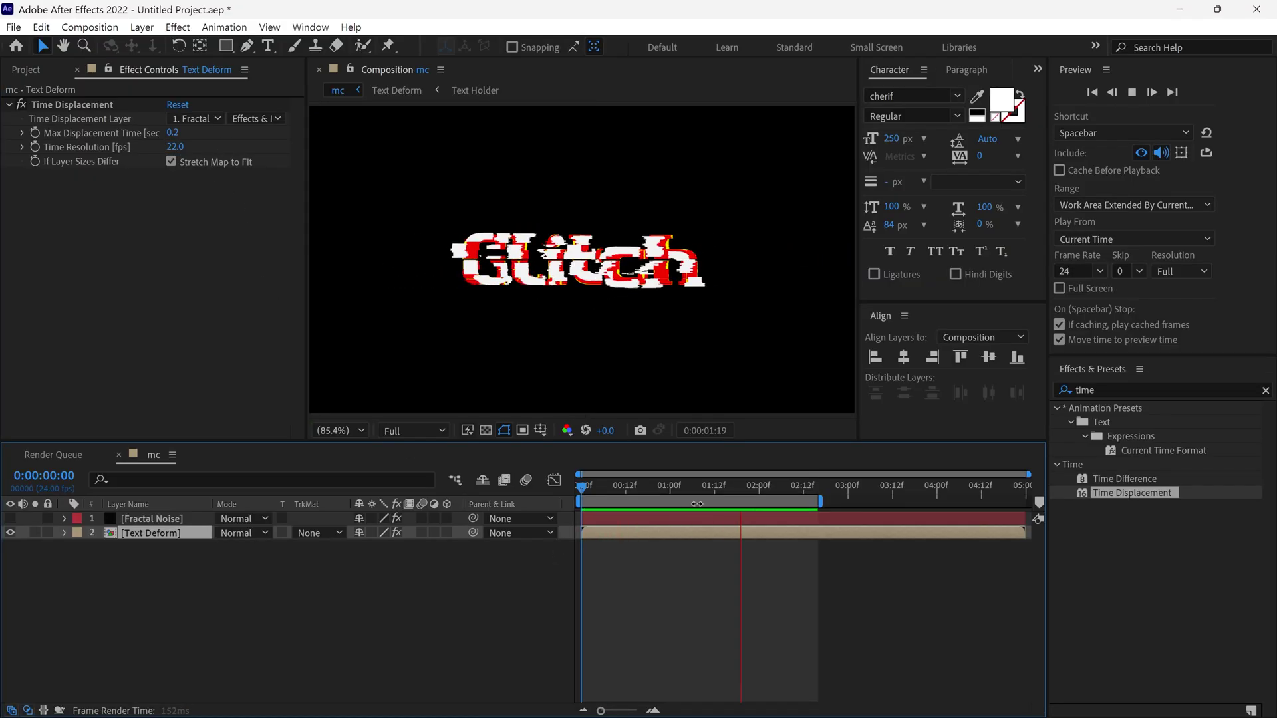
{"action": "left_click_drag", "start_coordinate": [747, 490], "coordinate": [673, 489]}
{"action": "key", "text": "space"}
Add a new black 1920×1080 solid layer named 'Grid Lines' to the mc composition.
{"action": "left_click", "coordinate": [151, 518]}
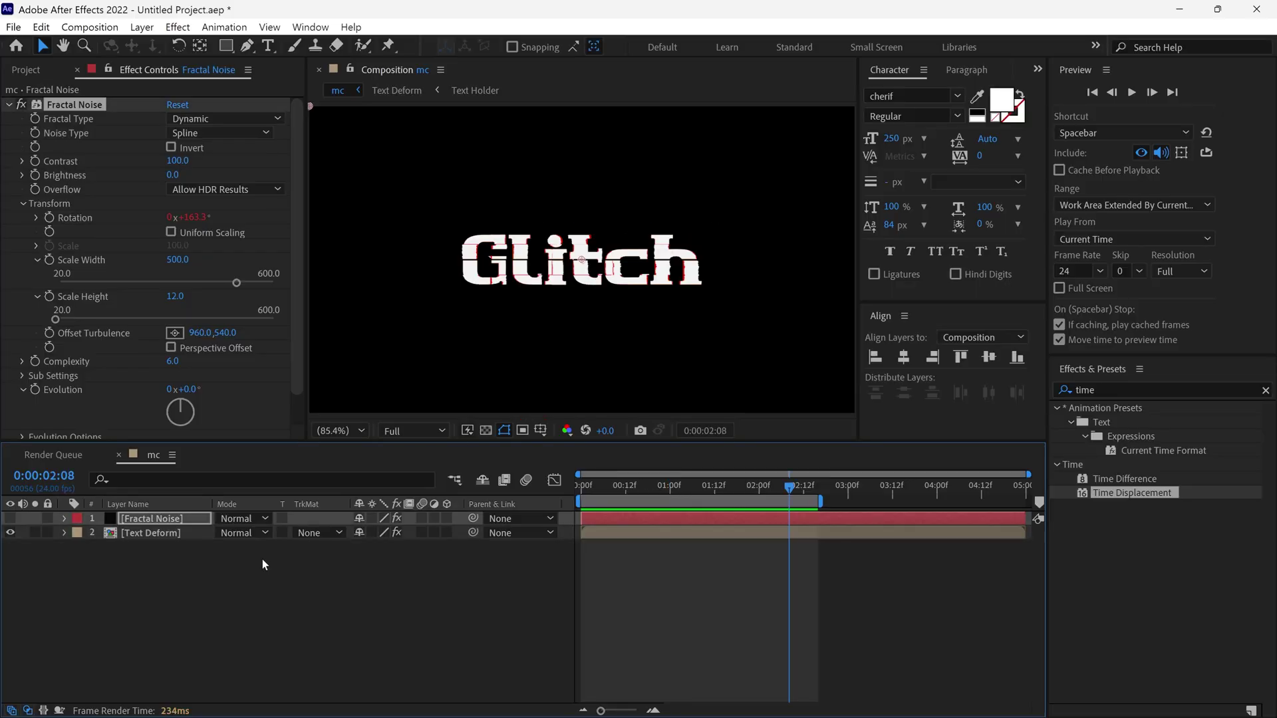
{"action": "right_click", "coordinate": [262, 559]}
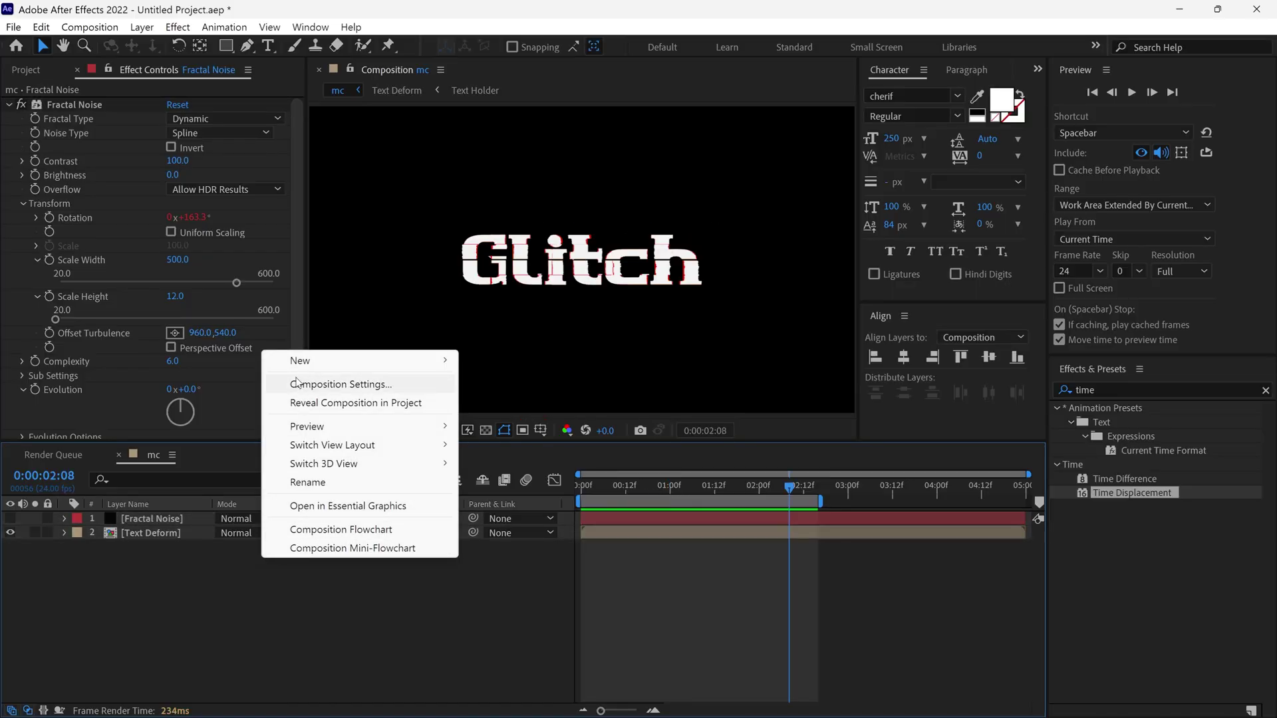
{"action": "mouse_move", "coordinate": [443, 374]}
{"action": "left_click", "coordinate": [496, 402]}
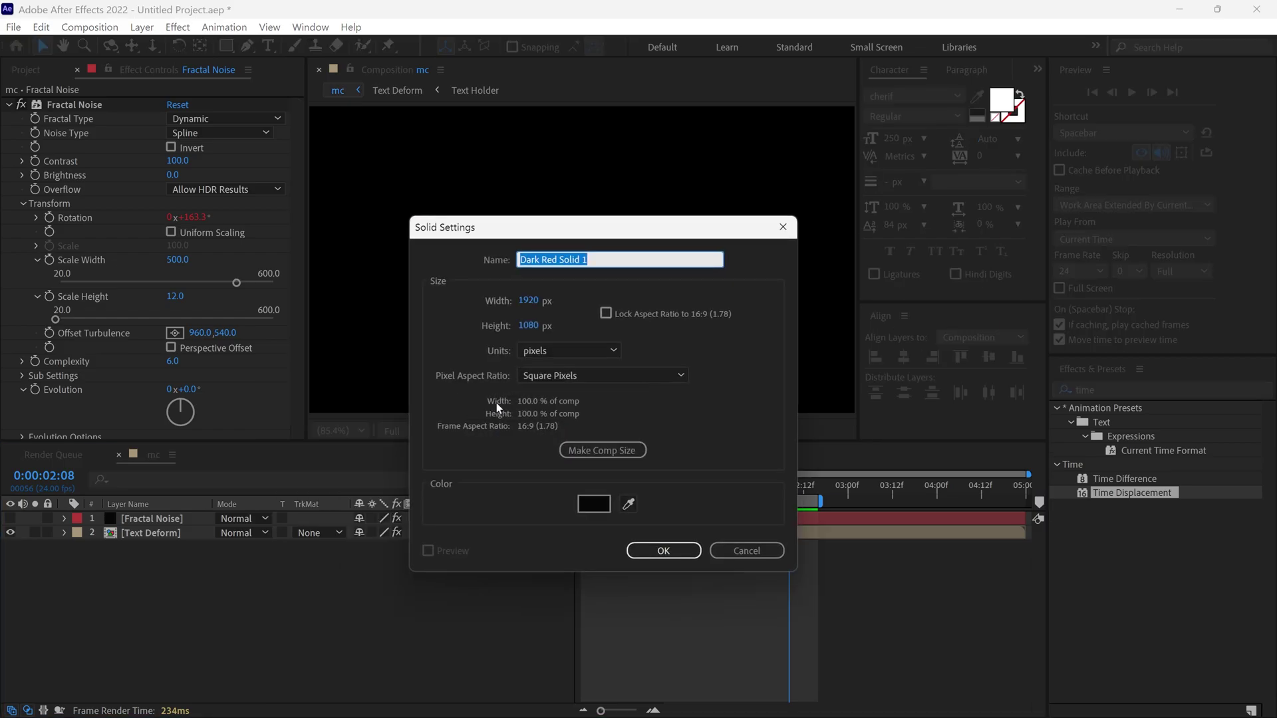
{"action": "type", "text": "Grid Lines"}
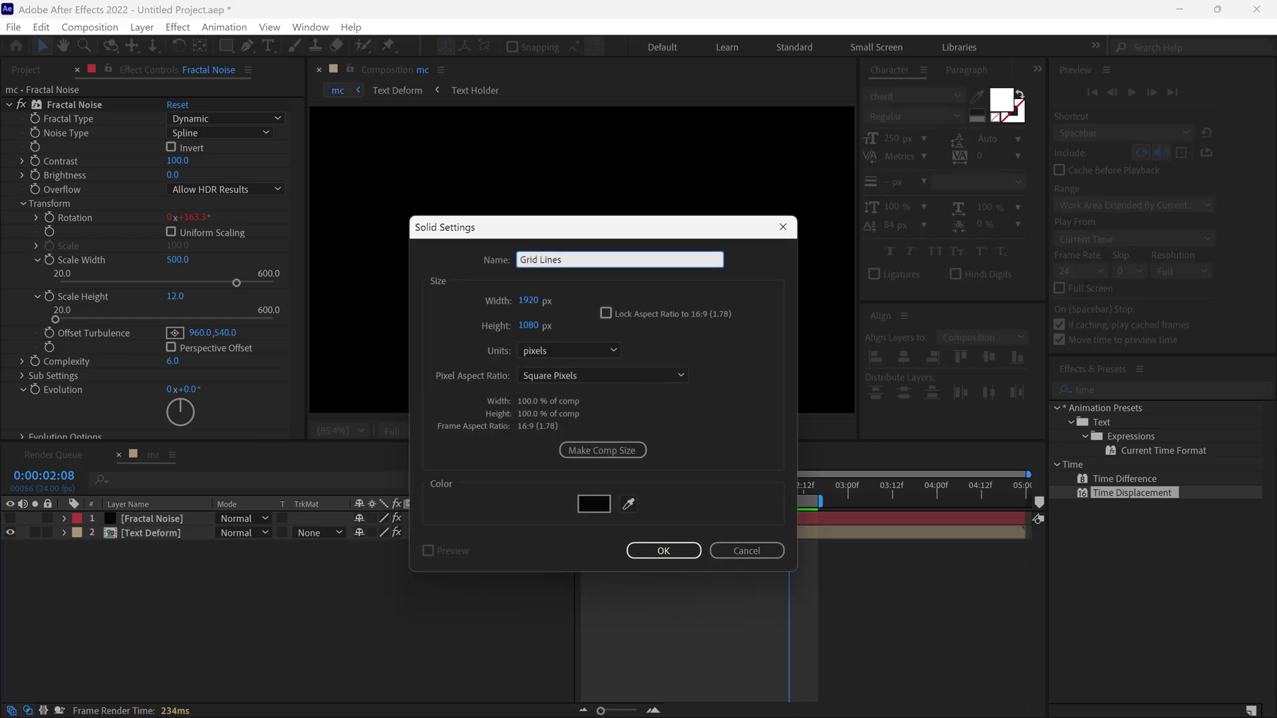
{"action": "key", "text": "Return"}
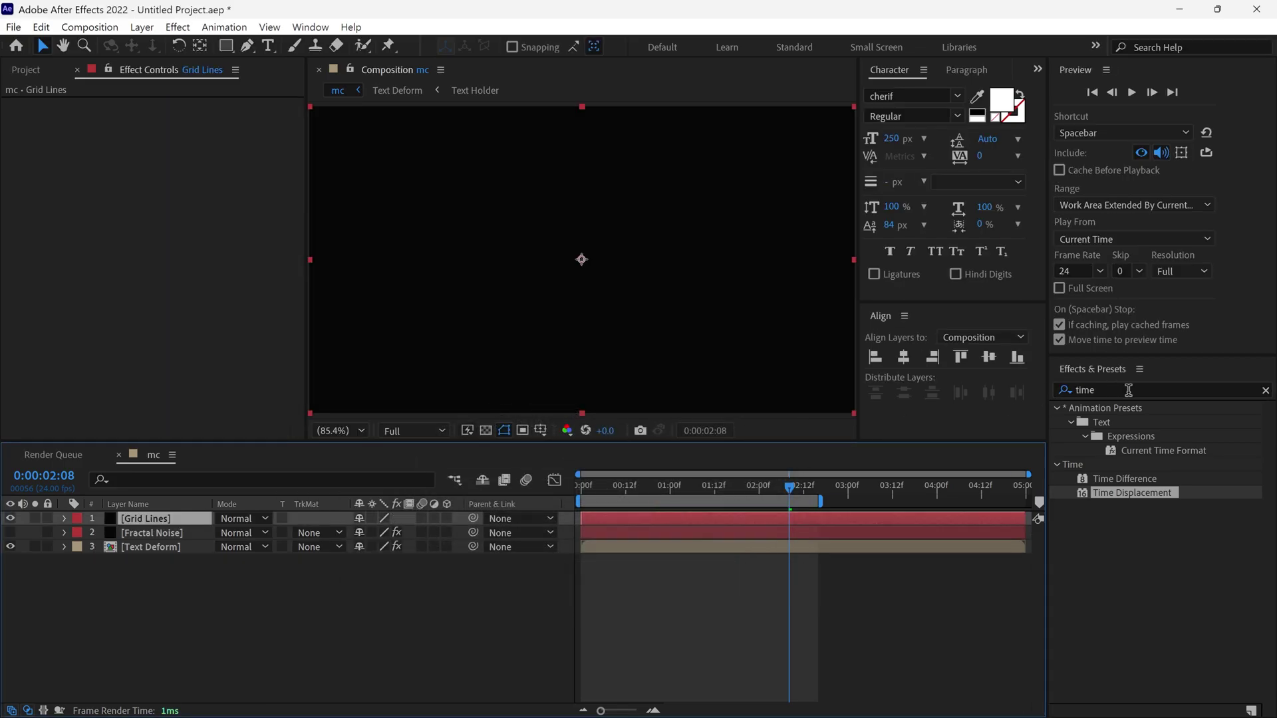
Apply Fractal Noise to Grid Lines with Dynamic fractal type, Block noise and Scale 140.
{"action": "left_click", "coordinate": [1067, 395]}
{"action": "type", "text": "fract"}
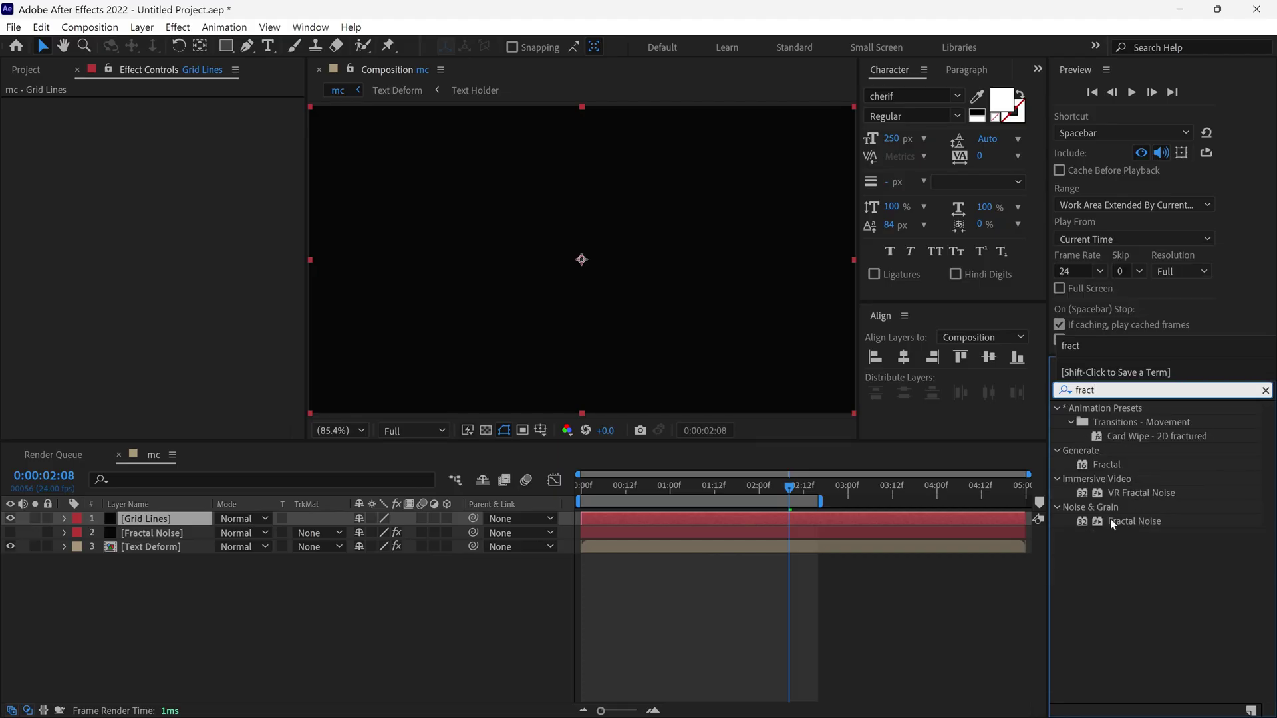
{"action": "left_click_drag", "start_coordinate": [1112, 521], "coordinate": [480, 298]}
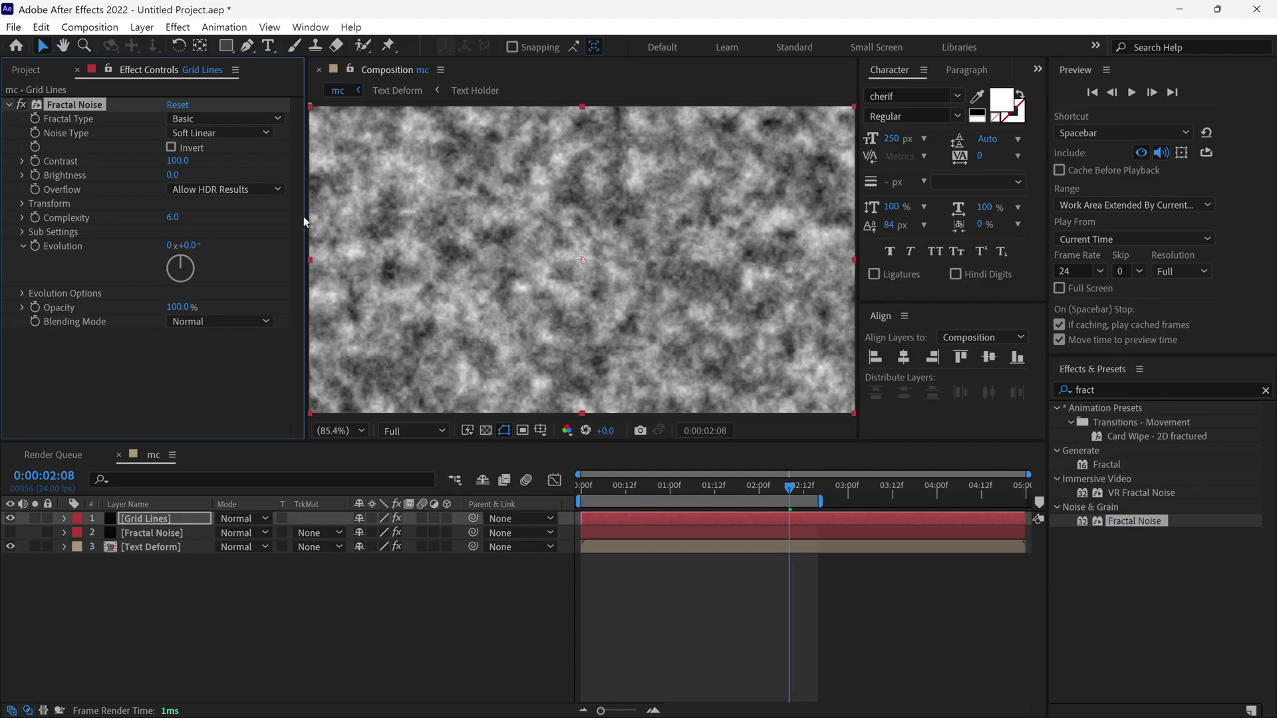
{"action": "left_click", "coordinate": [216, 119]}
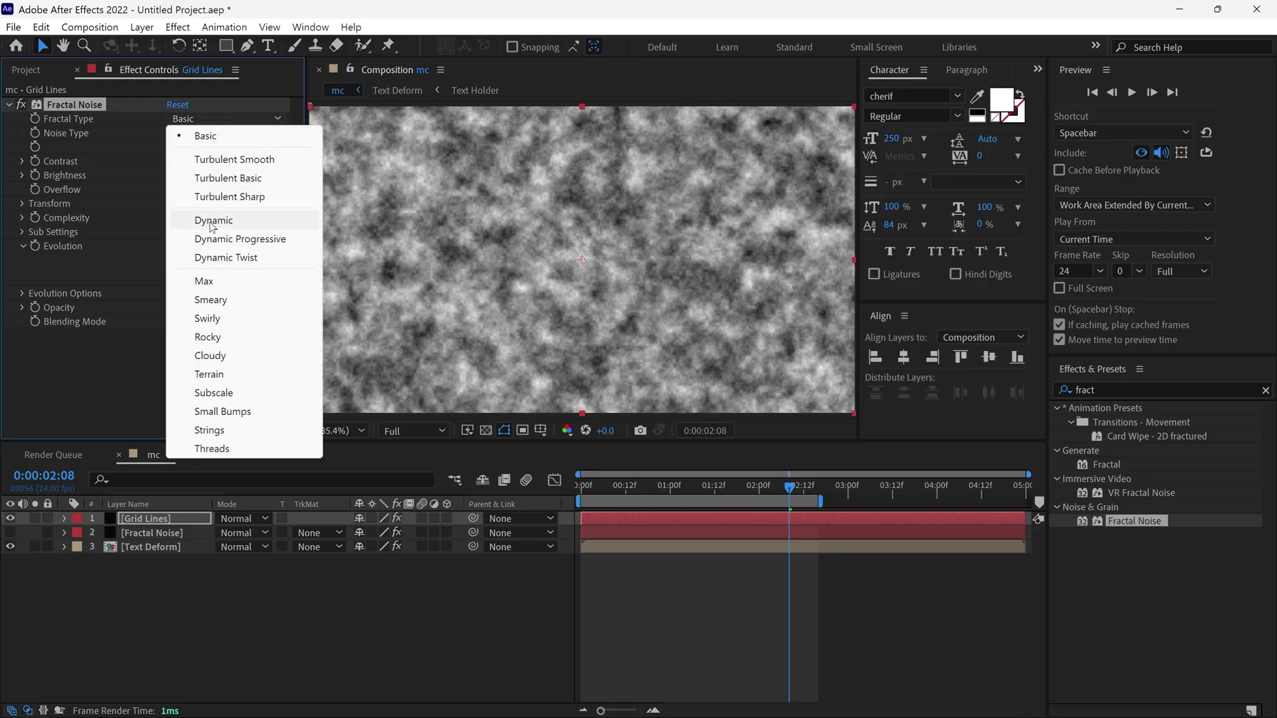
{"action": "left_click", "coordinate": [248, 228]}
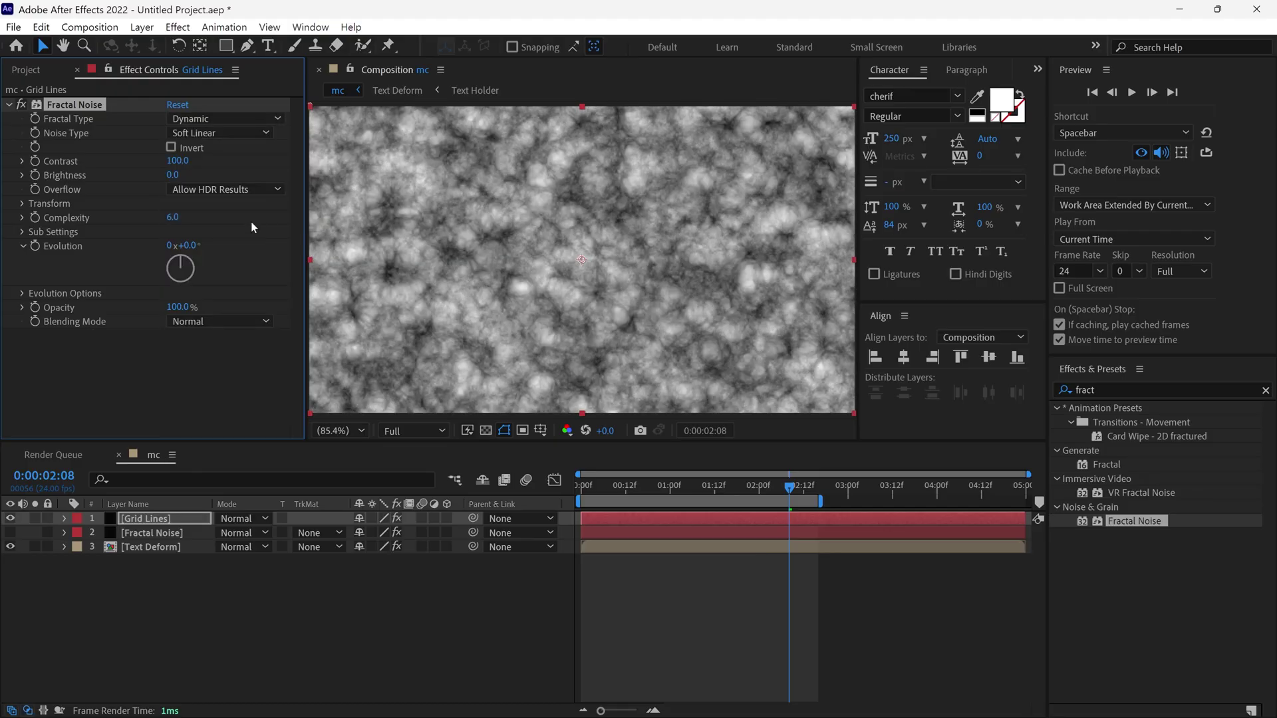
{"action": "left_click", "coordinate": [225, 132]}
{"action": "left_click", "coordinate": [221, 149]}
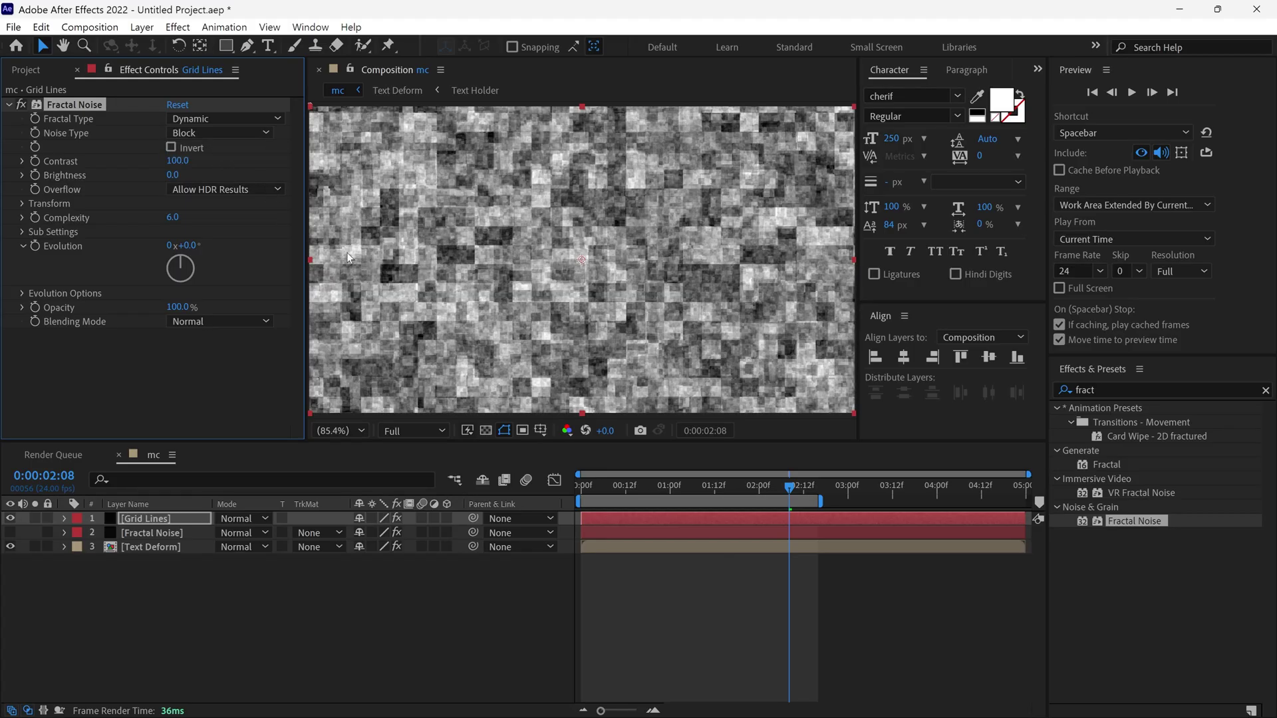
{"action": "left_click", "coordinate": [23, 205]}
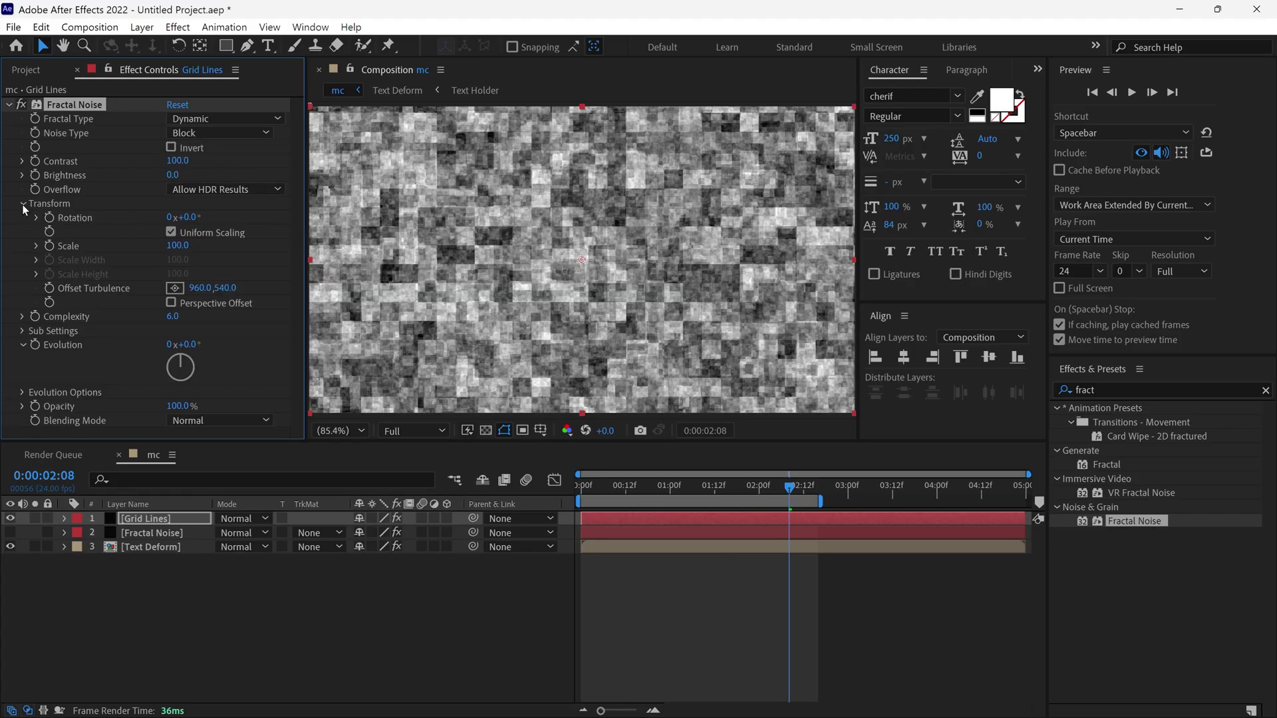
{"action": "left_click", "coordinate": [36, 246]}
{"action": "left_click_drag", "start_coordinate": [177, 245], "coordinate": [219, 251]}
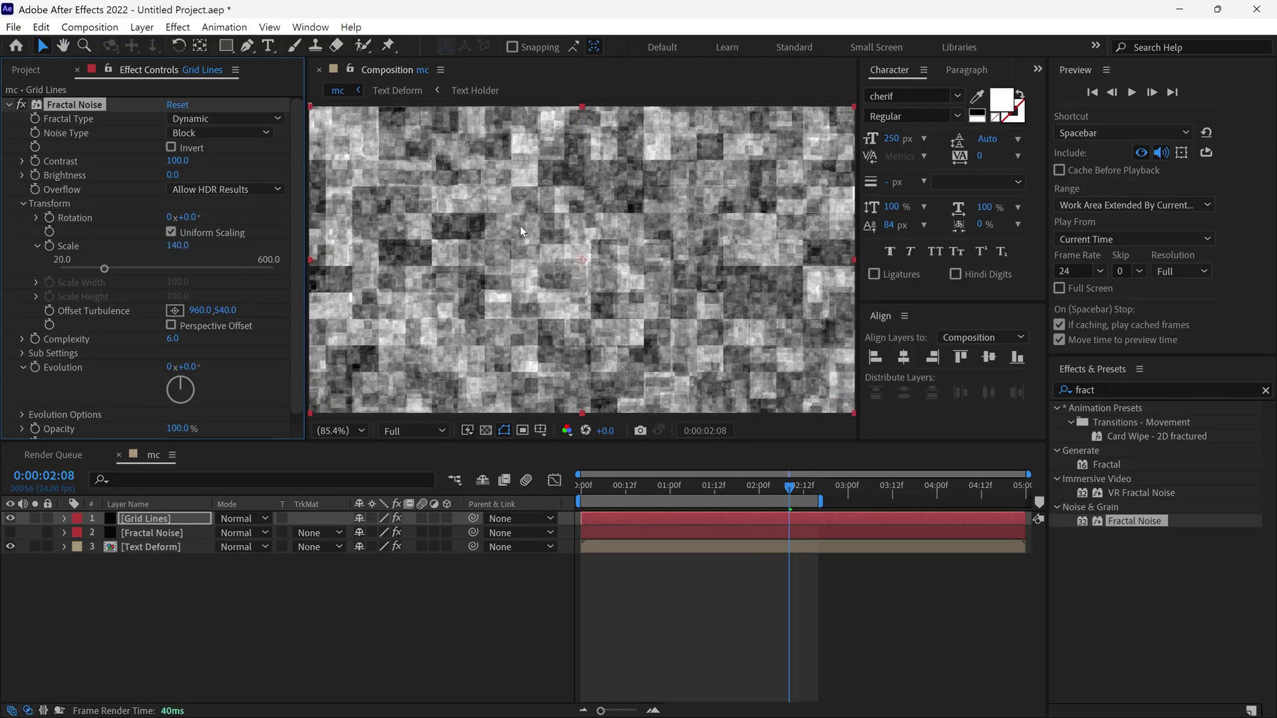
Apply Find Edges to the Grid Lines layer with Invert enabled.
{"action": "left_click", "coordinate": [1068, 391]}
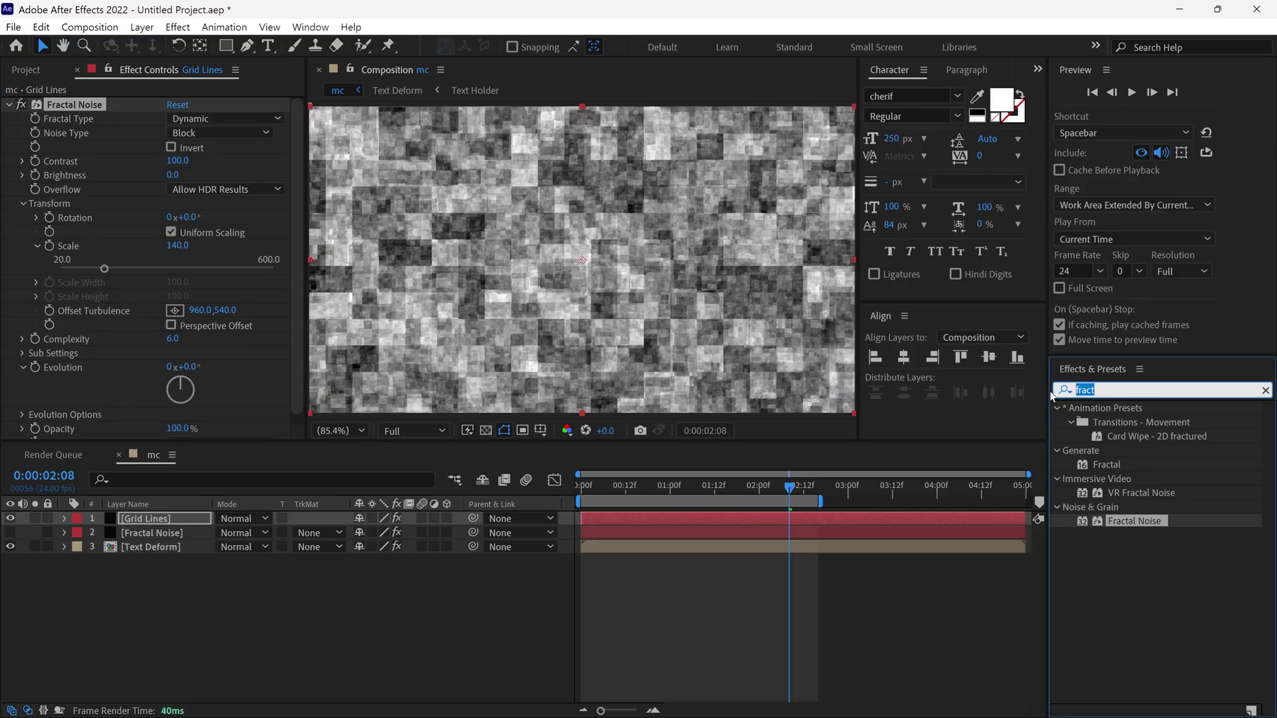
{"action": "type", "text": "find"}
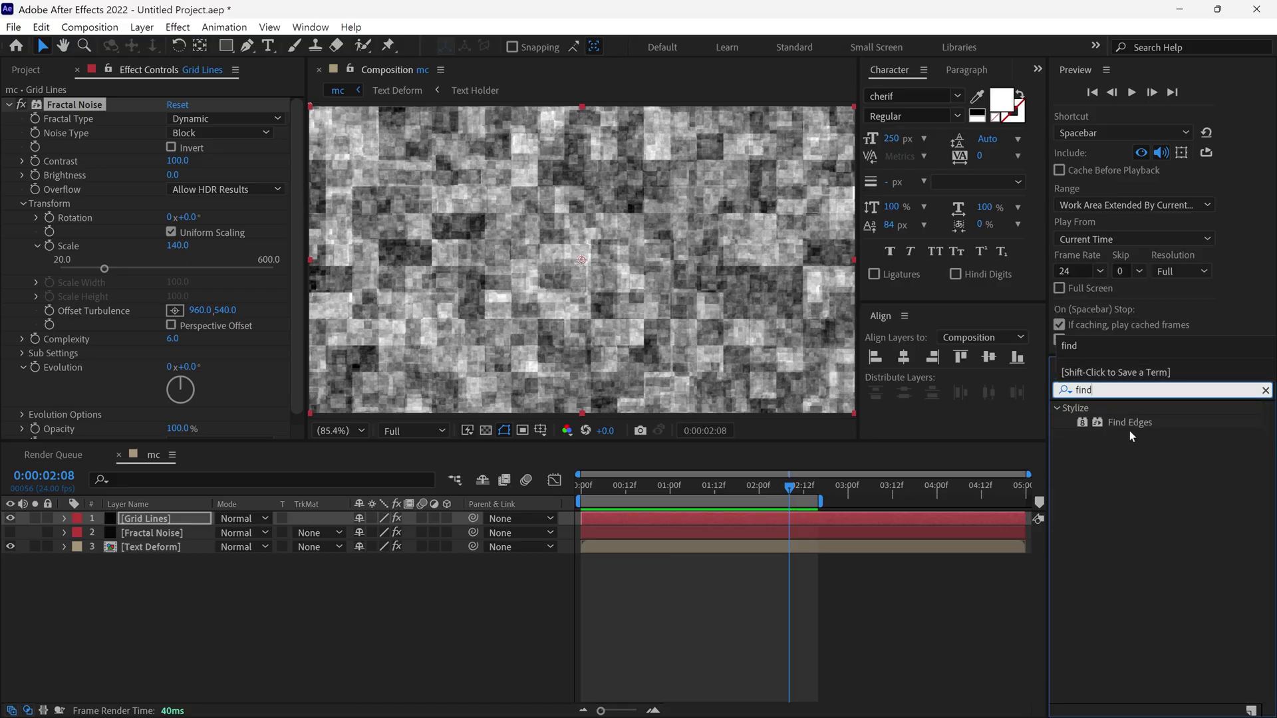
{"action": "left_click_drag", "start_coordinate": [1129, 422], "coordinate": [596, 321]}
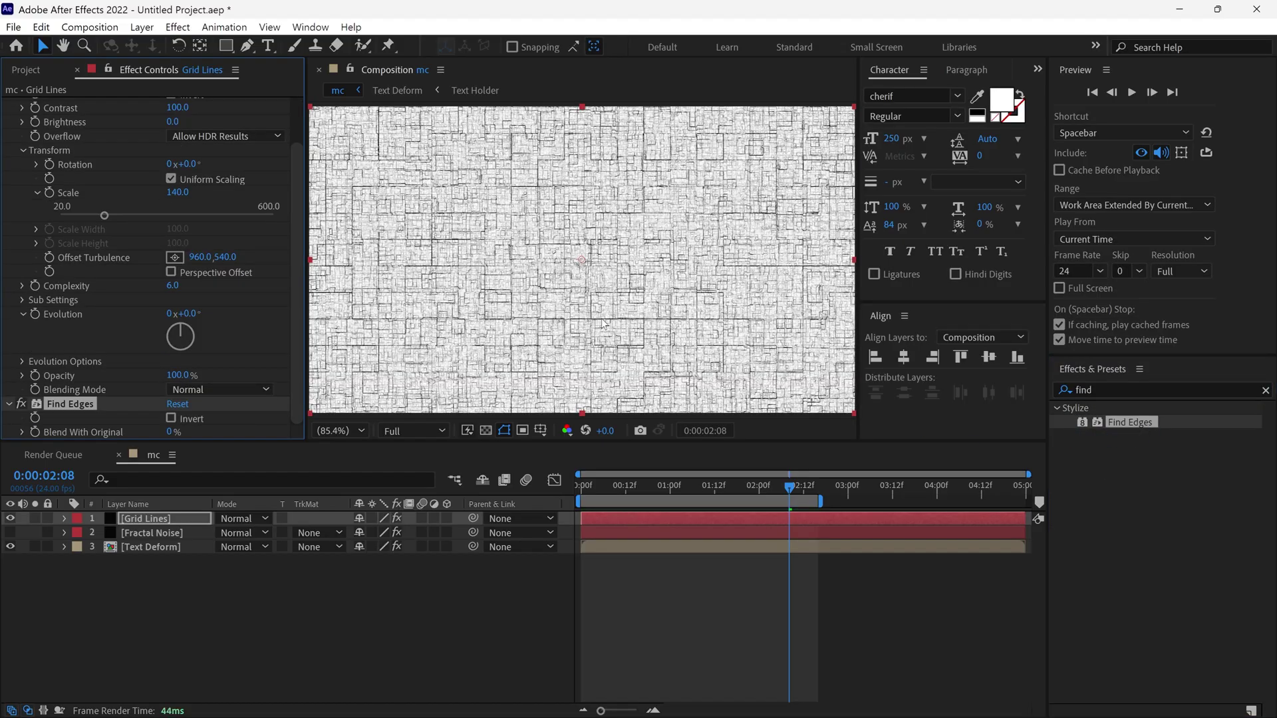
{"action": "left_click", "coordinate": [171, 420]}
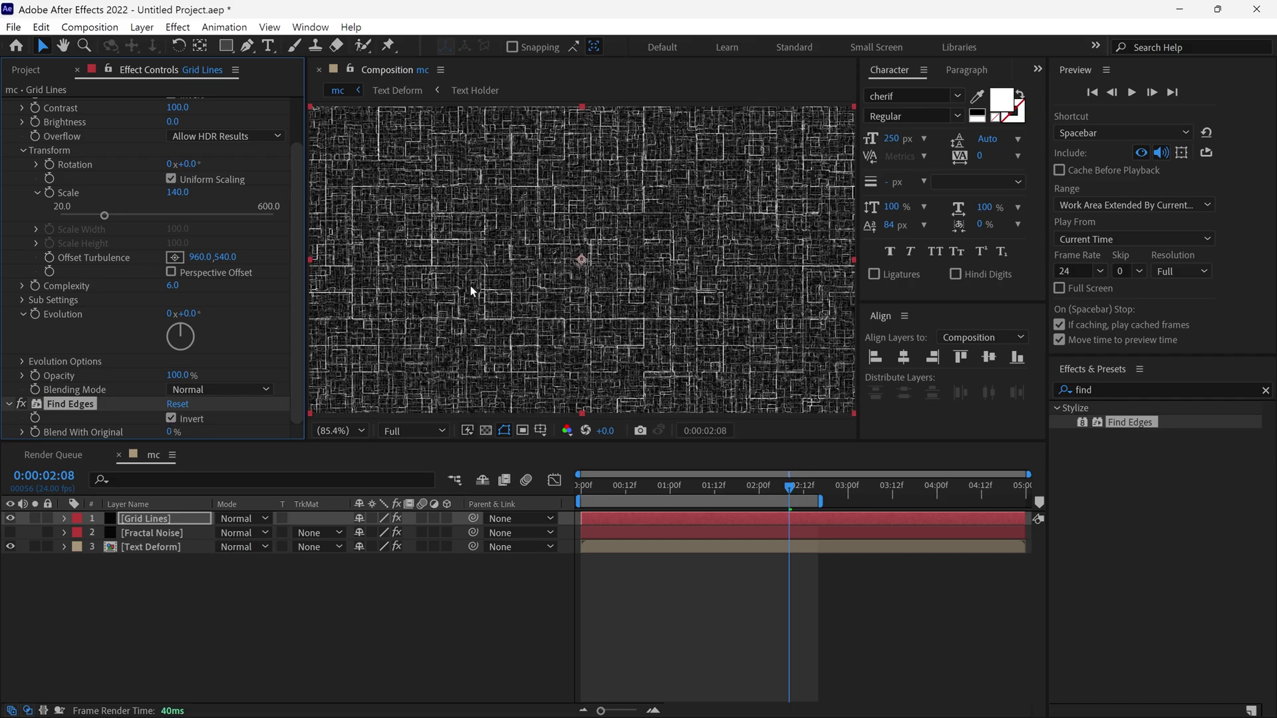
Lower the Fractal Noise Contrast to 40.
{"action": "scroll", "coordinate": [286, 196], "scroll_direction": "up", "scroll_amount": 2}
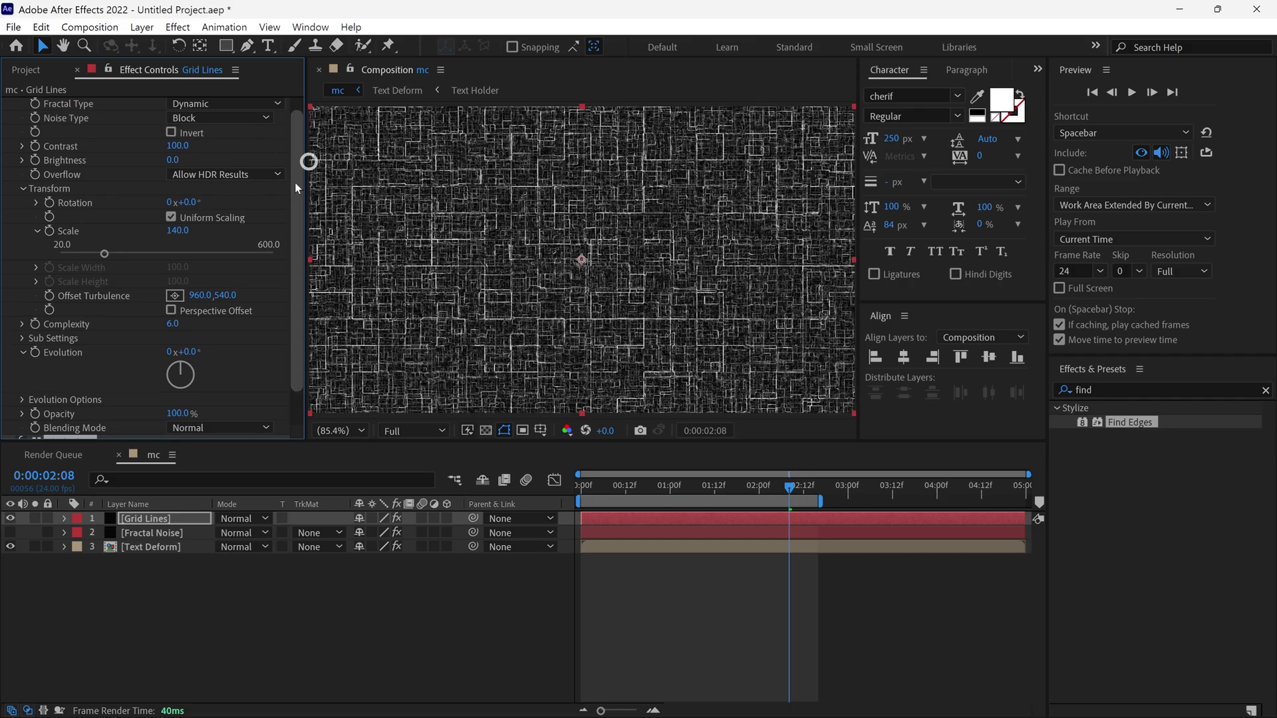
{"action": "left_click", "coordinate": [177, 145]}
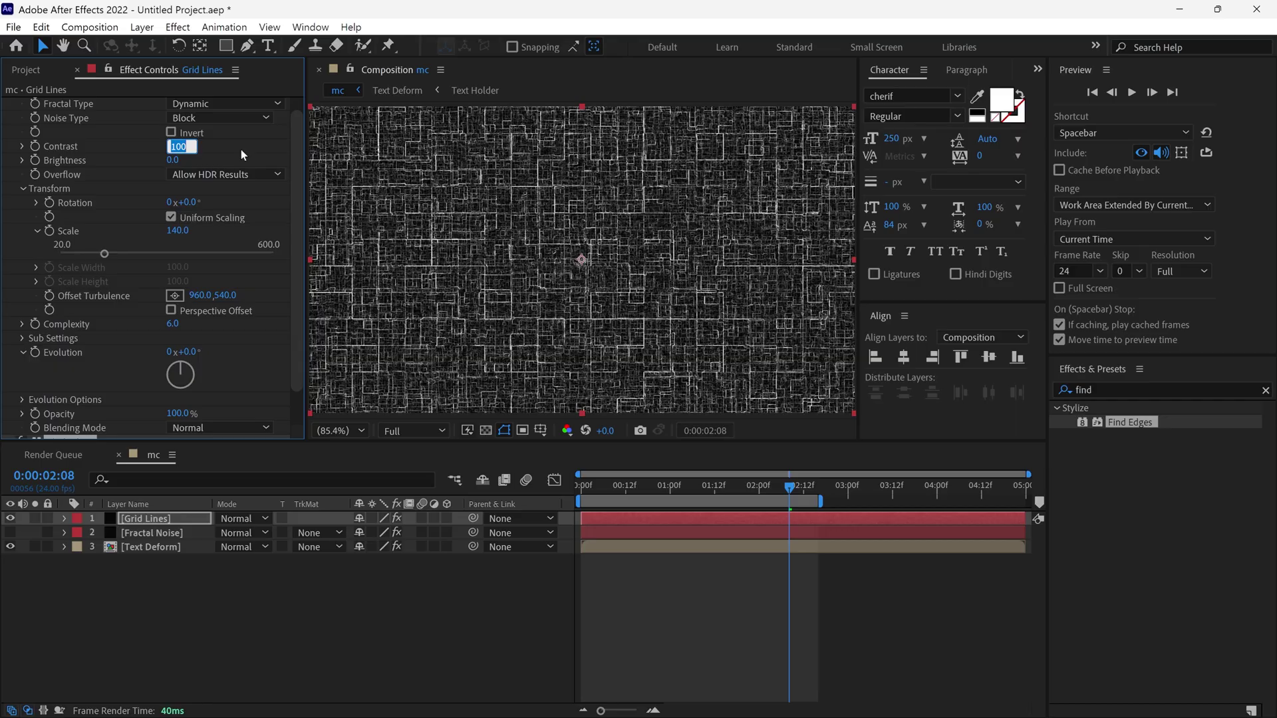
{"action": "type", "text": "40"}
{"action": "key", "text": "Return"}
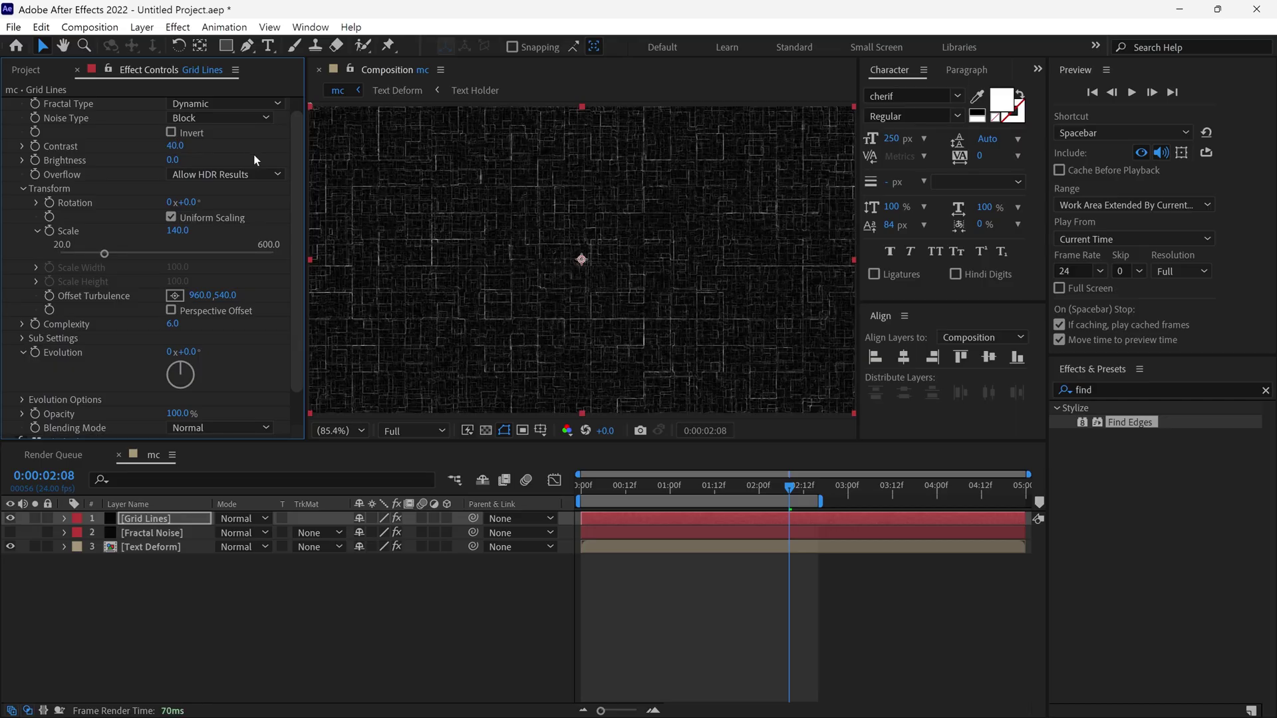
Apply Levels to Grid Lines and lower Output White to 76.
{"action": "left_click", "coordinate": [1120, 390]}
{"action": "type", "text": "level"}
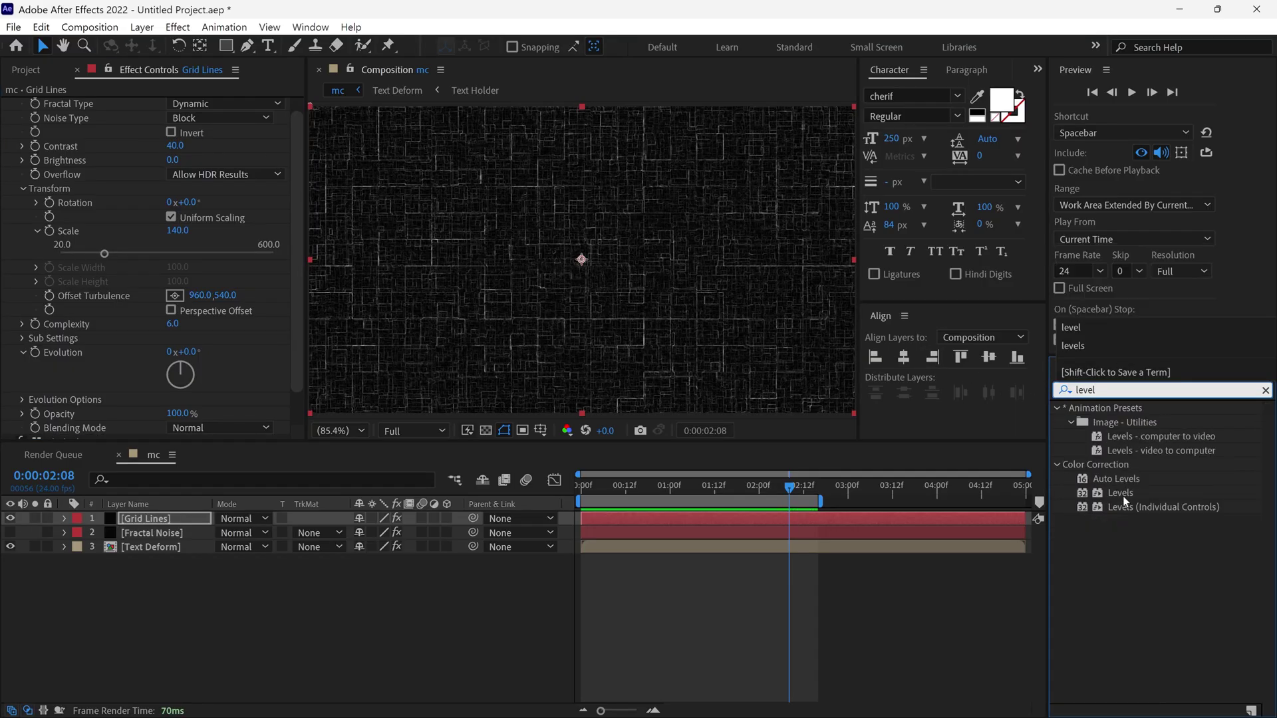
{"action": "left_click_drag", "start_coordinate": [1122, 496], "coordinate": [500, 313]}
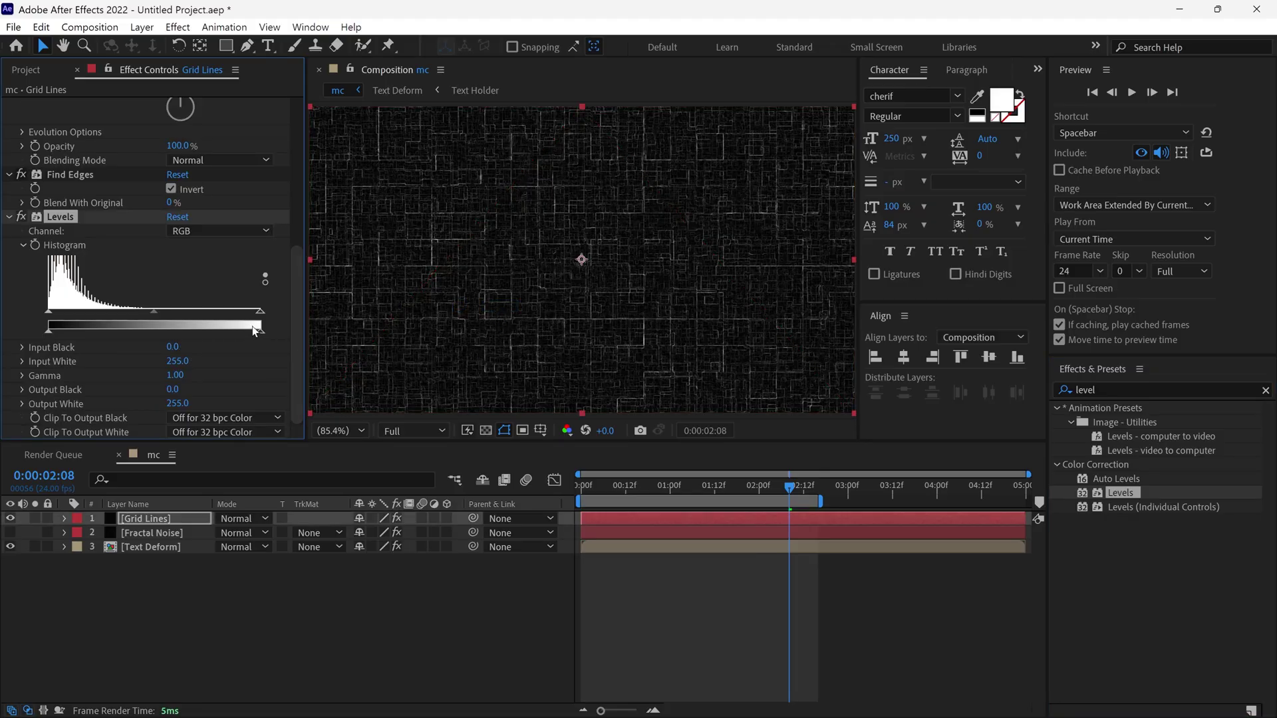
{"action": "left_click_drag", "start_coordinate": [257, 337], "coordinate": [112, 334]}
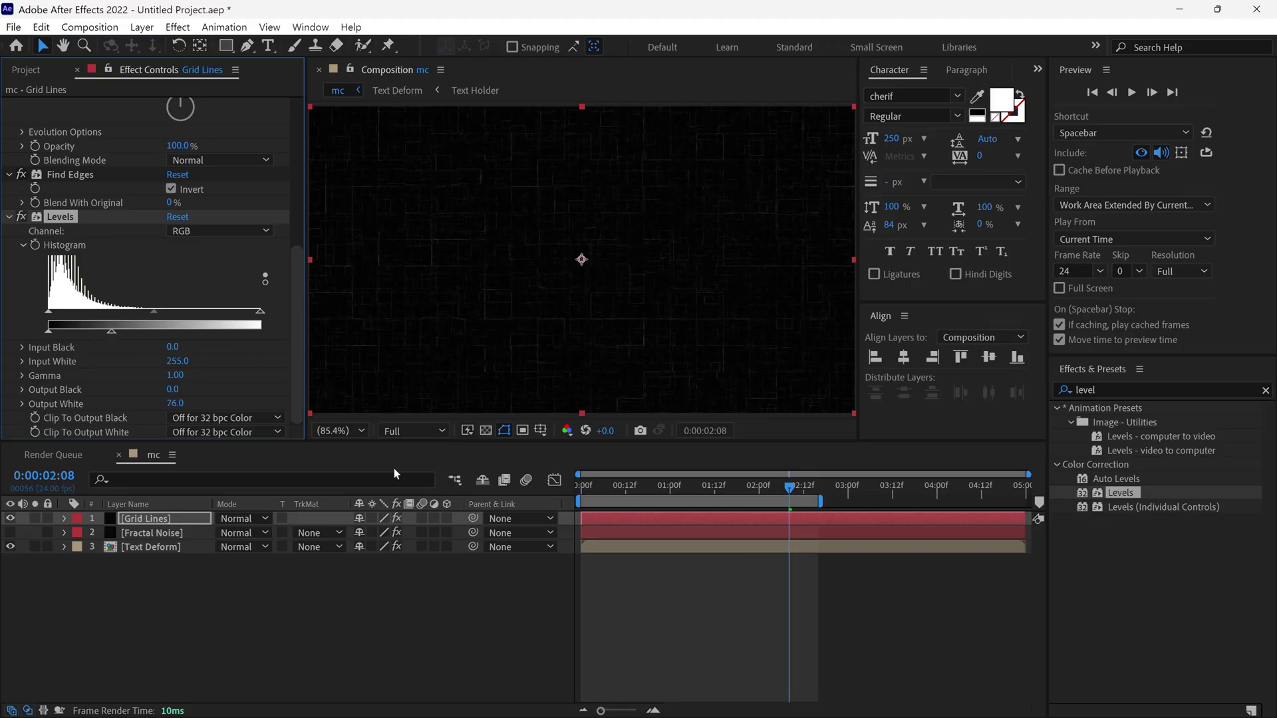
Pre-compose the Grid Lines layer into a new composition named 'Grid'.
{"action": "right_click", "coordinate": [153, 520]}
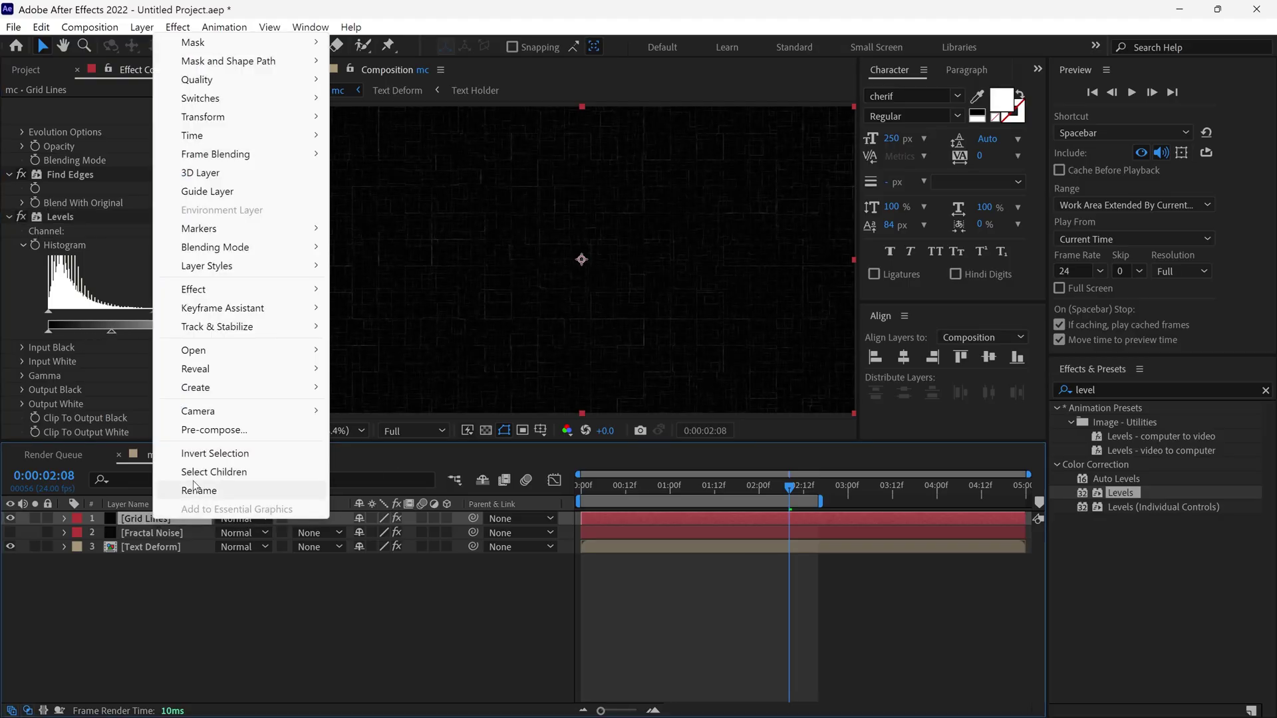
{"action": "left_click", "coordinate": [201, 431]}
{"action": "type", "text": "Grid"}
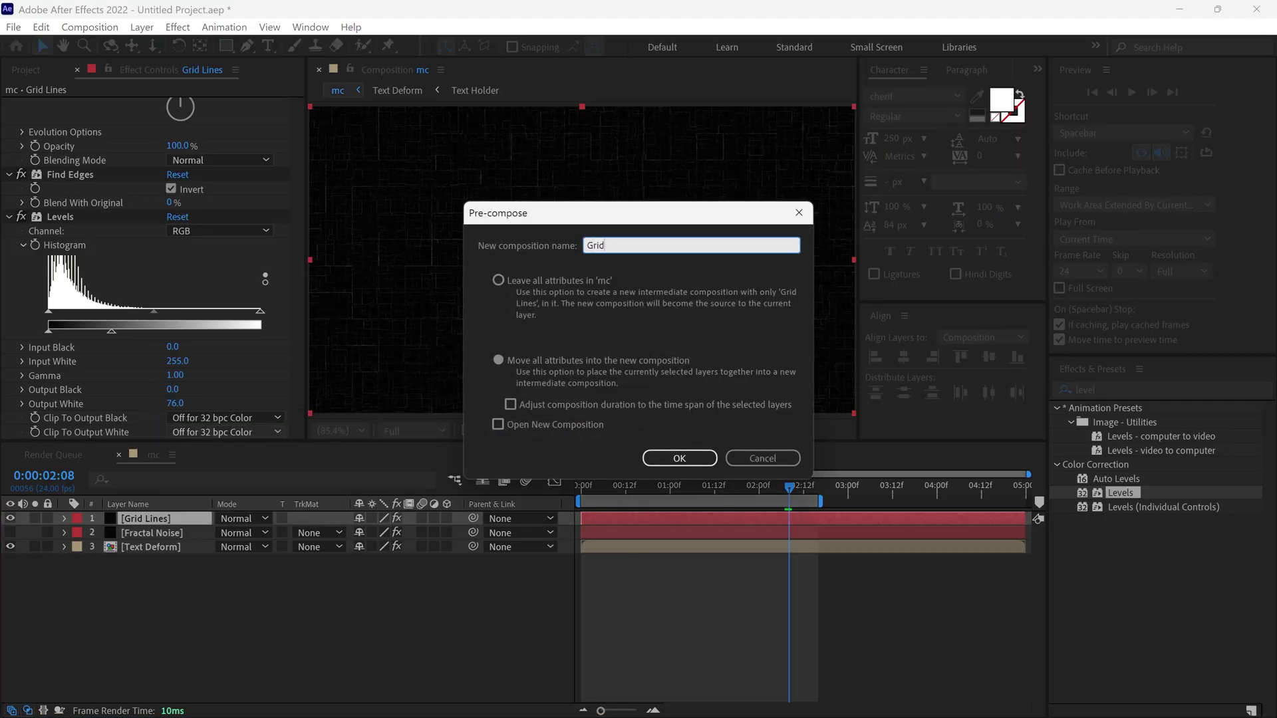
{"action": "key", "text": "Return"}
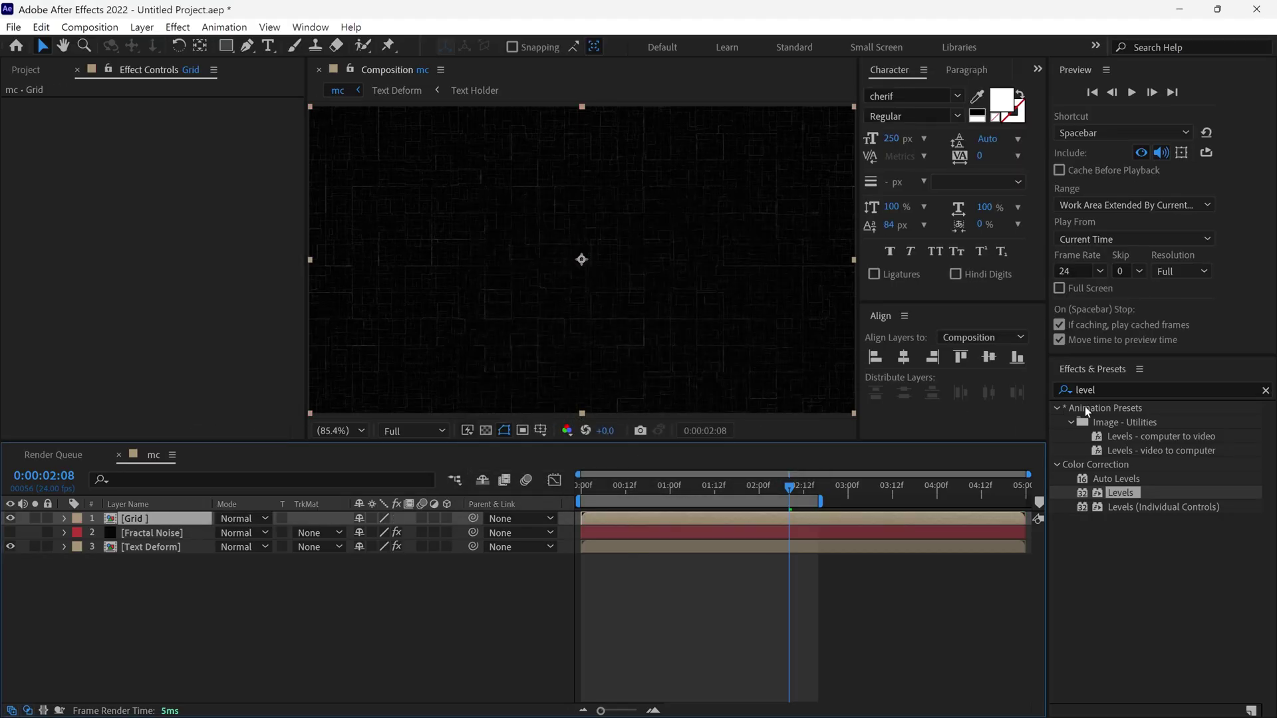
Apply Color Key to Grid, sample the black background as key colour, tolerance 50.
{"action": "double_click", "coordinate": [1090, 389]}
{"action": "type", "text": "color k"}
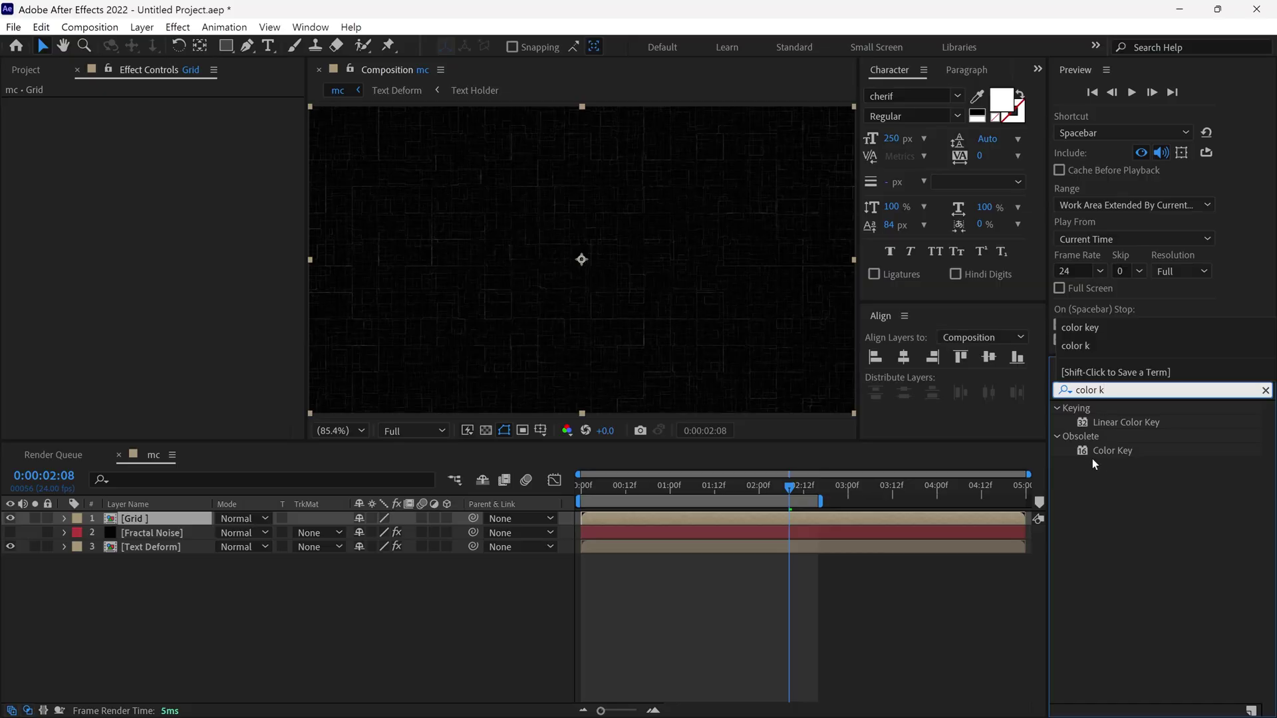
{"action": "left_click_drag", "start_coordinate": [1115, 452], "coordinate": [483, 294]}
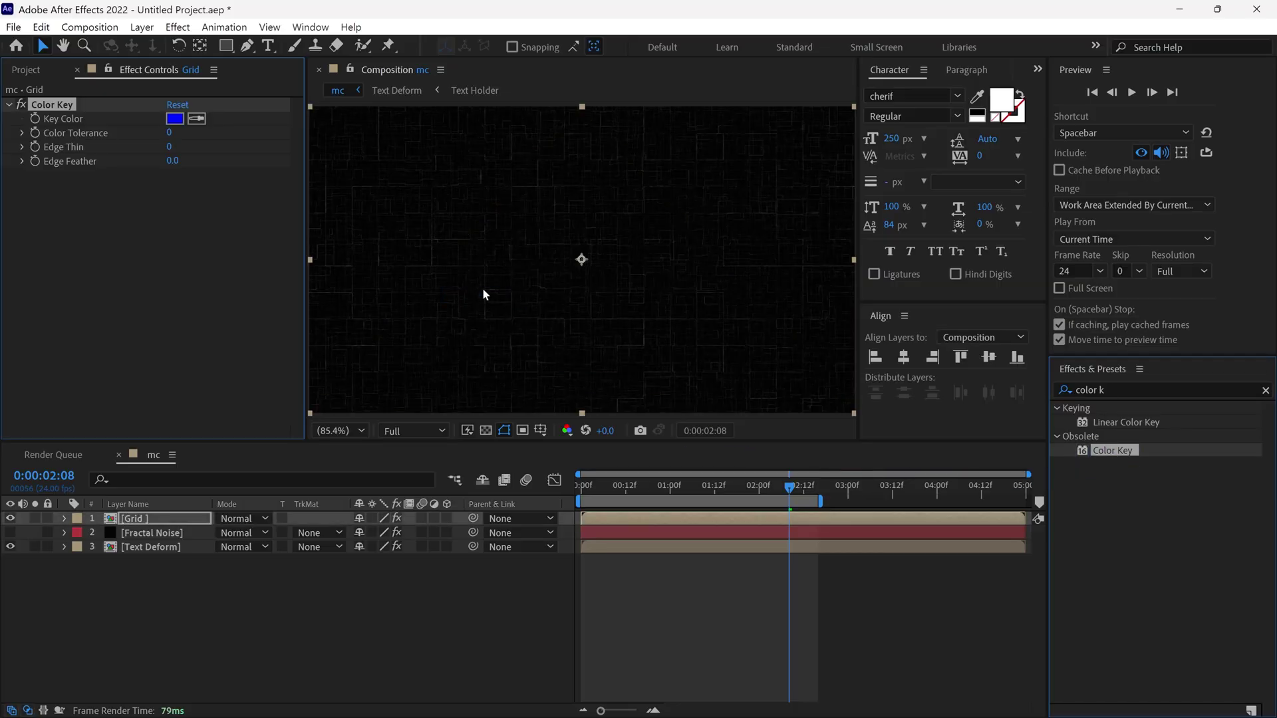
{"action": "left_click", "coordinate": [197, 120]}
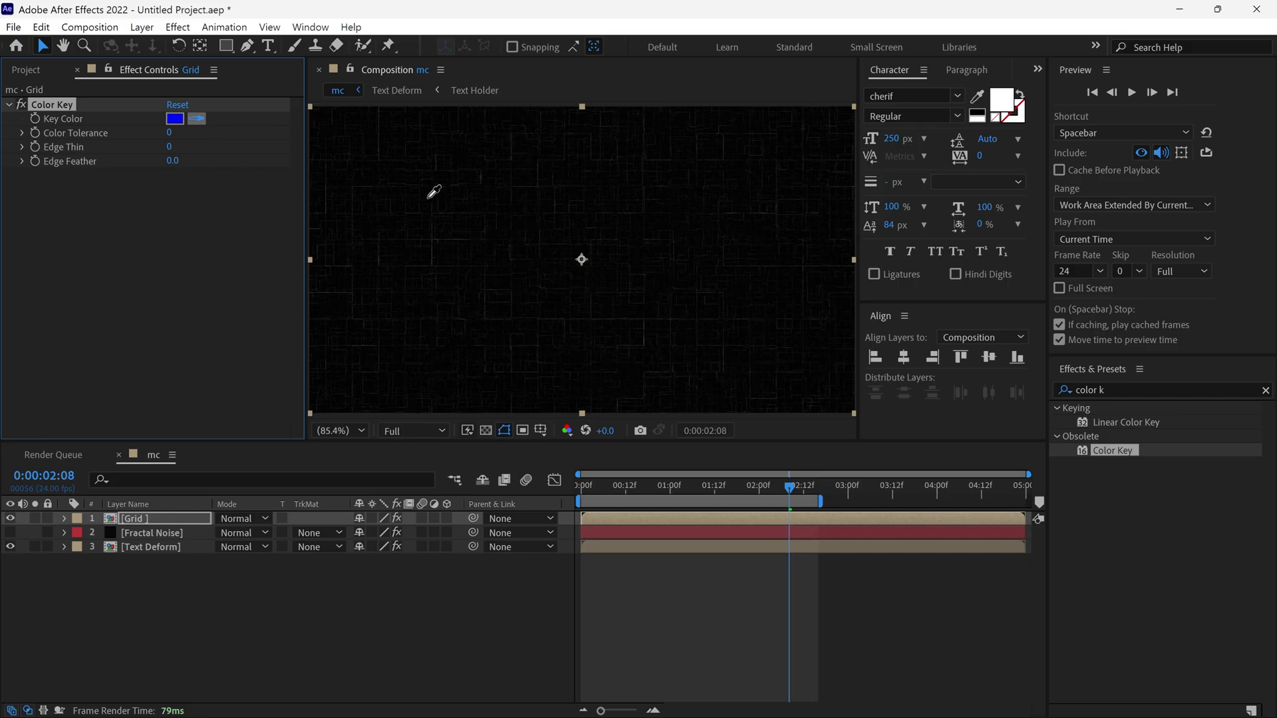
{"action": "left_click", "coordinate": [398, 135]}
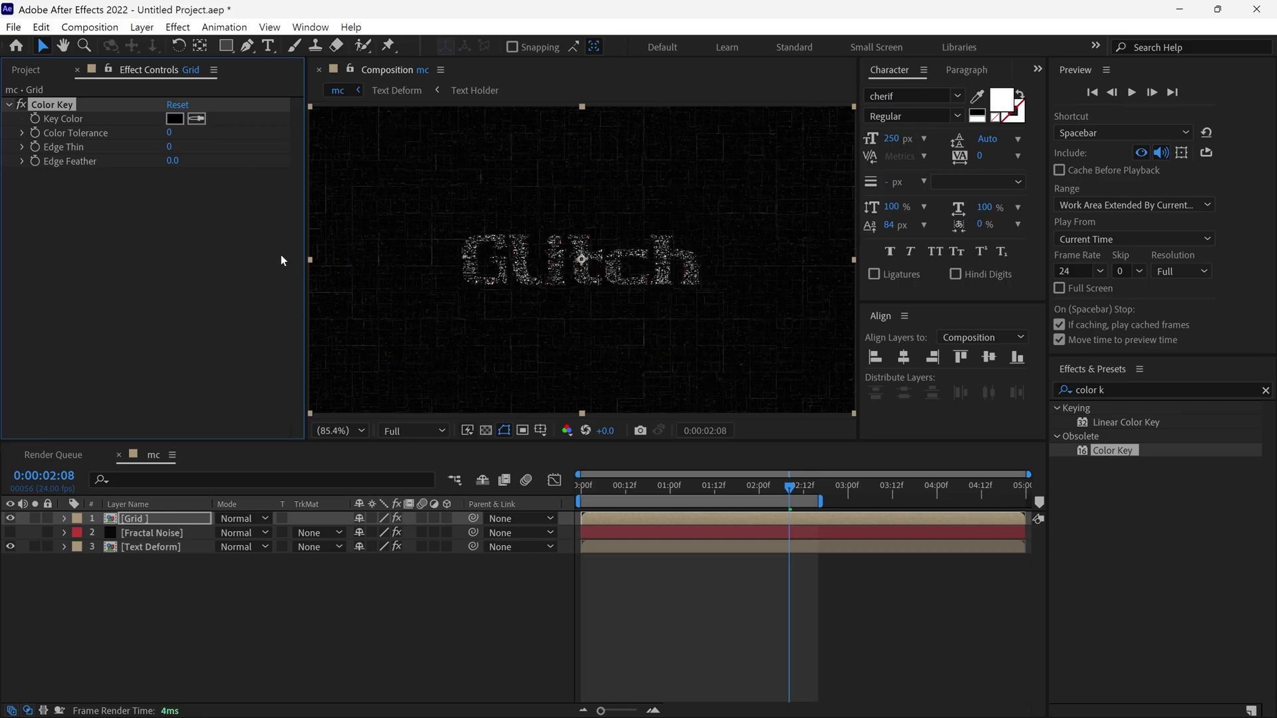
{"action": "left_click_drag", "start_coordinate": [169, 133], "coordinate": [208, 131]}
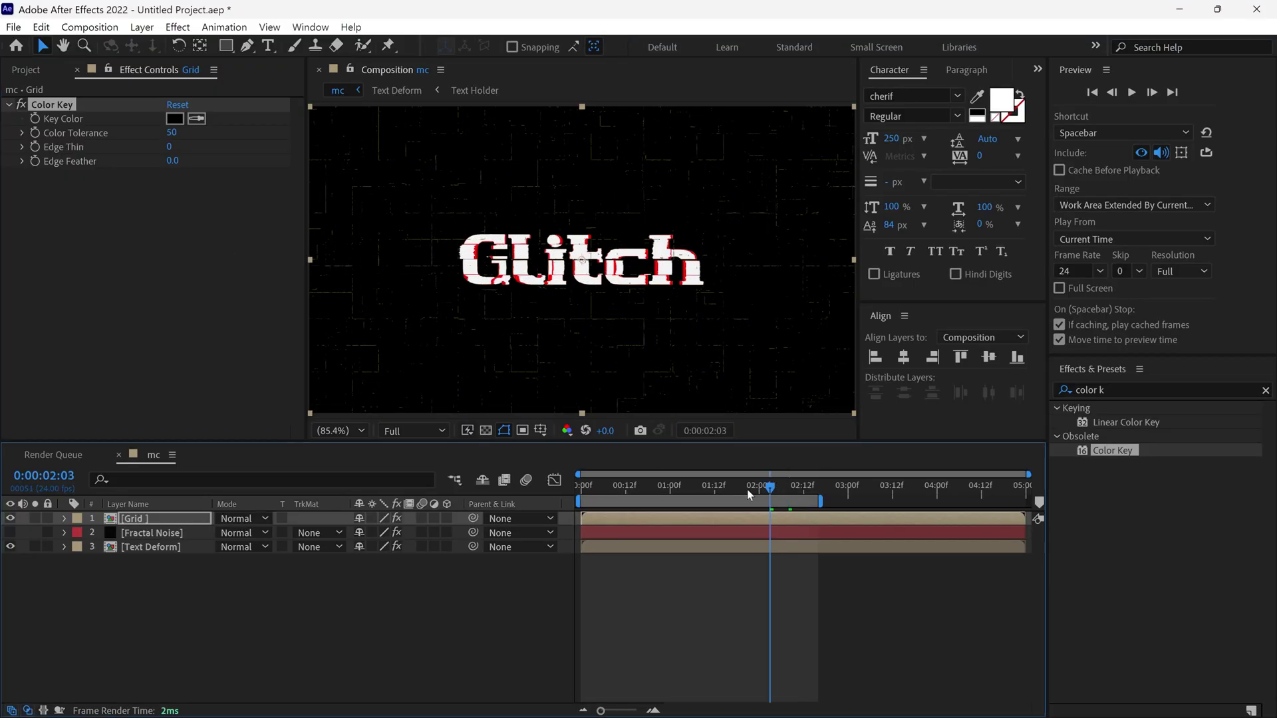
Scrub the timeline briefly, then open the Grid precomp.
{"action": "mouse_move", "coordinate": [743, 490]}
{"action": "left_mouse_down"}
{"action": "mouse_move", "coordinate": [619, 499]}
{"action": "mouse_move", "coordinate": [740, 504]}
{"action": "left_mouse_up"}
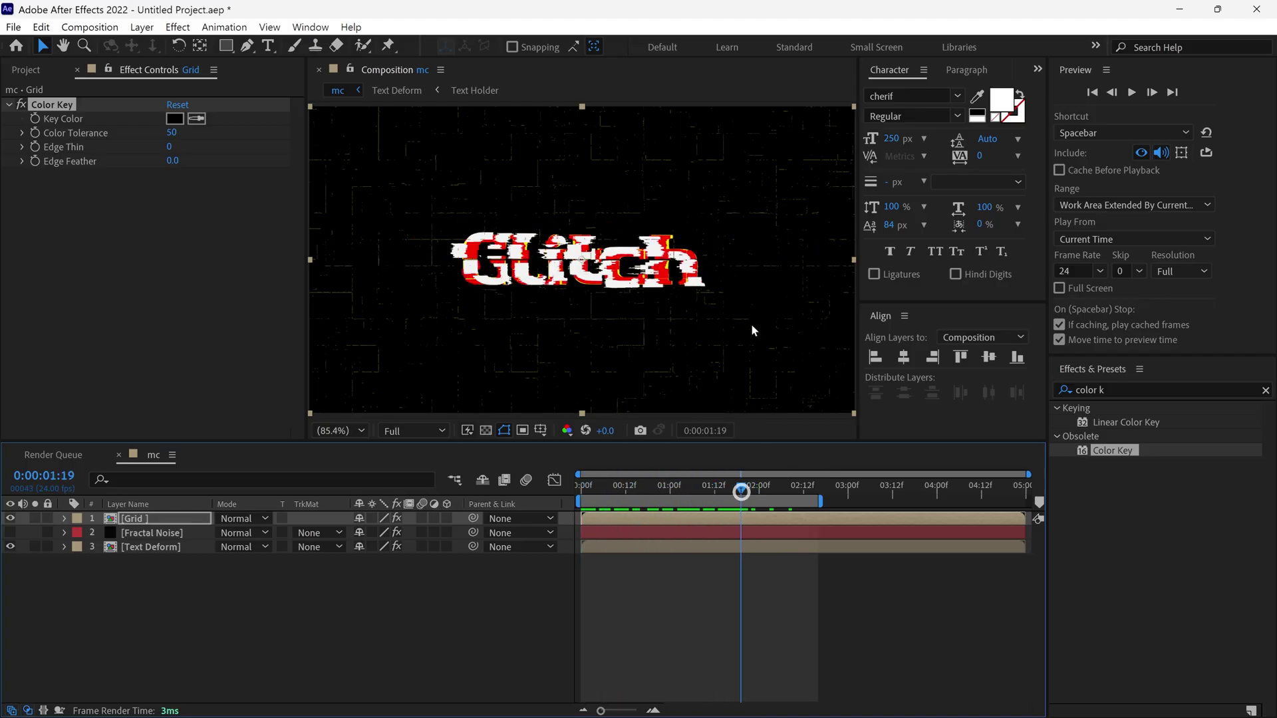
{"action": "double_click", "coordinate": [134, 522]}
Drive the Grid Lines Fractal Noise Evolution with the expression time*230 and preview it from the start.
{"action": "left_click", "coordinate": [161, 522]}
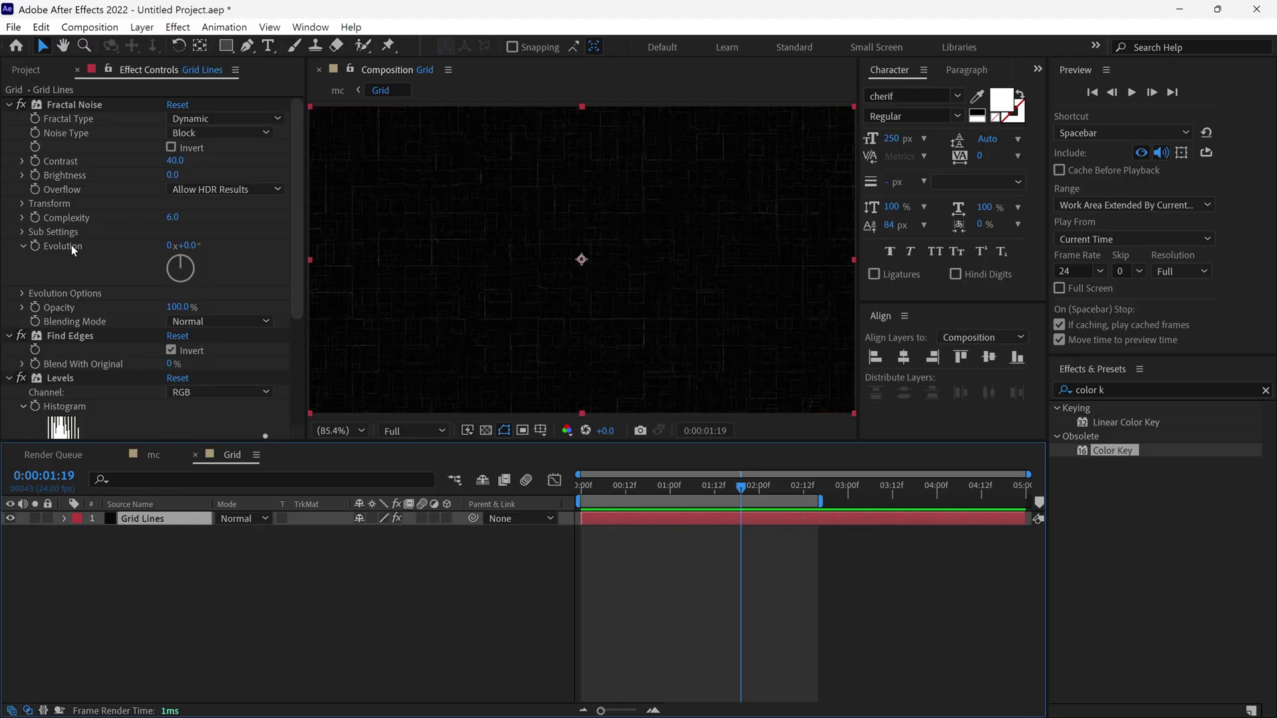
{"action": "left_click_drag", "start_coordinate": [189, 246], "coordinate": [433, 257]}
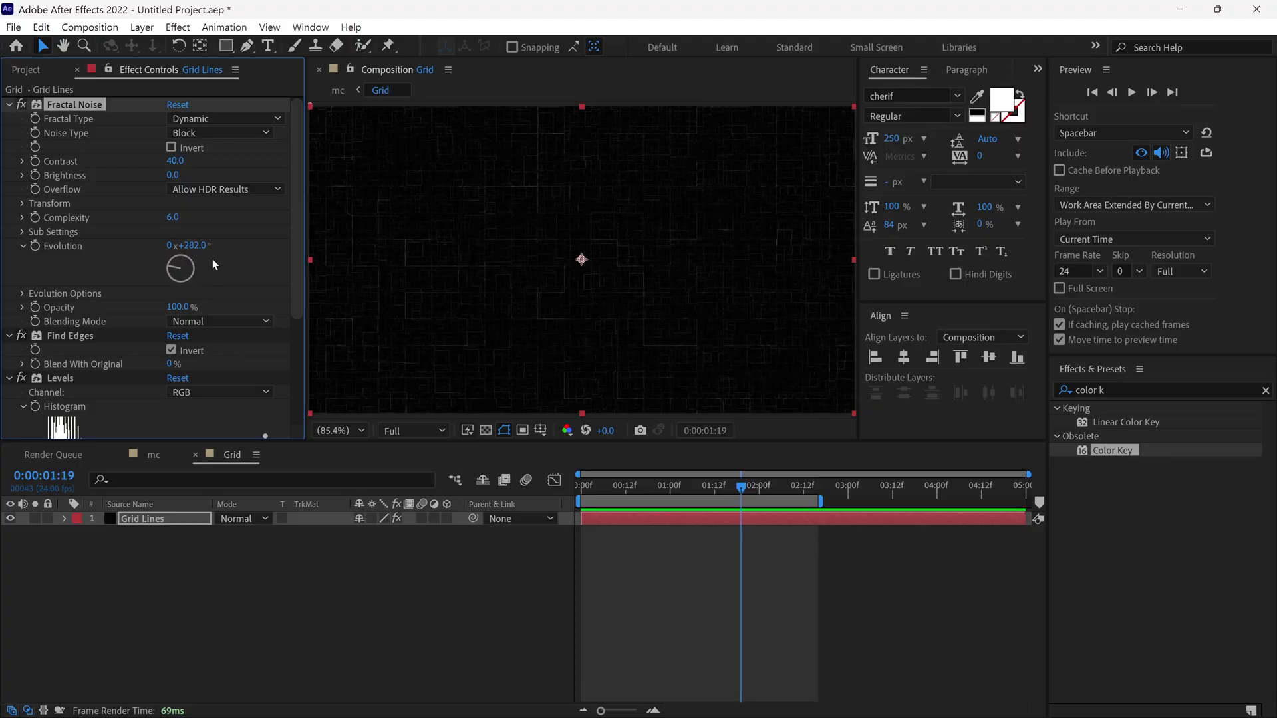
{"action": "left_click", "coordinate": [35, 247], "text": "alt"}
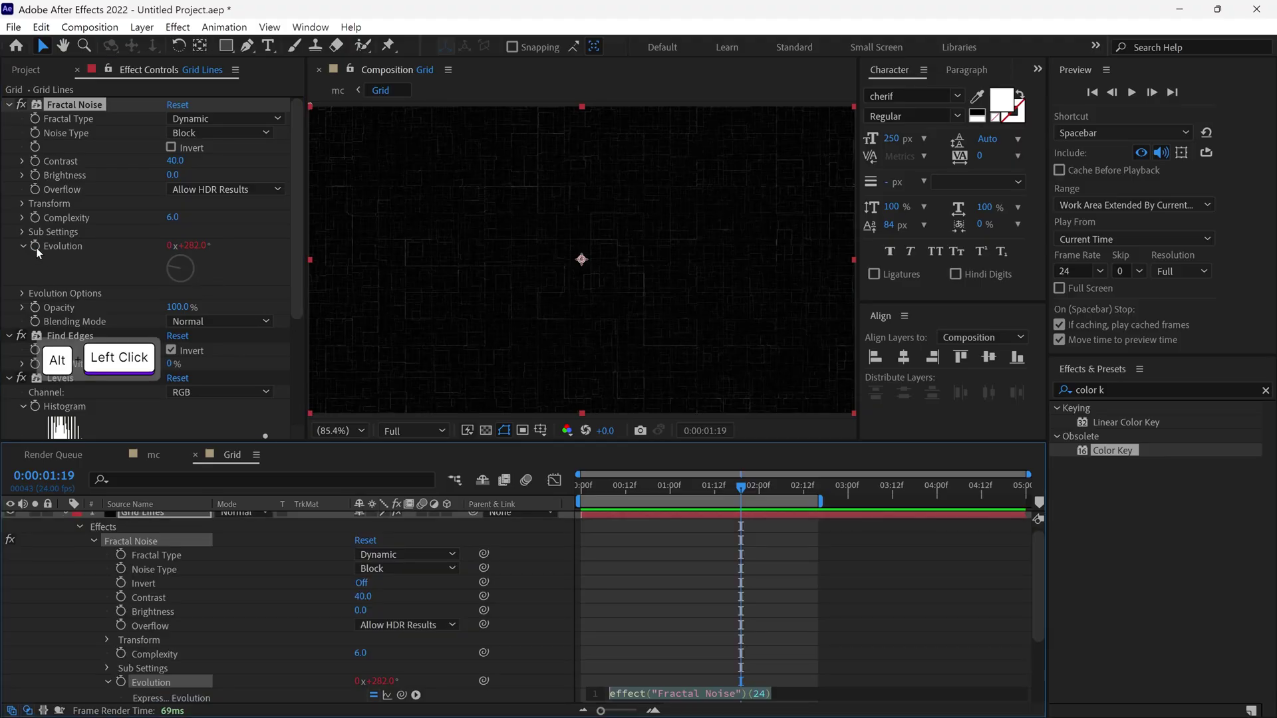
{"action": "scroll", "coordinate": [771, 593], "scroll_direction": "down", "scroll_amount": 3}
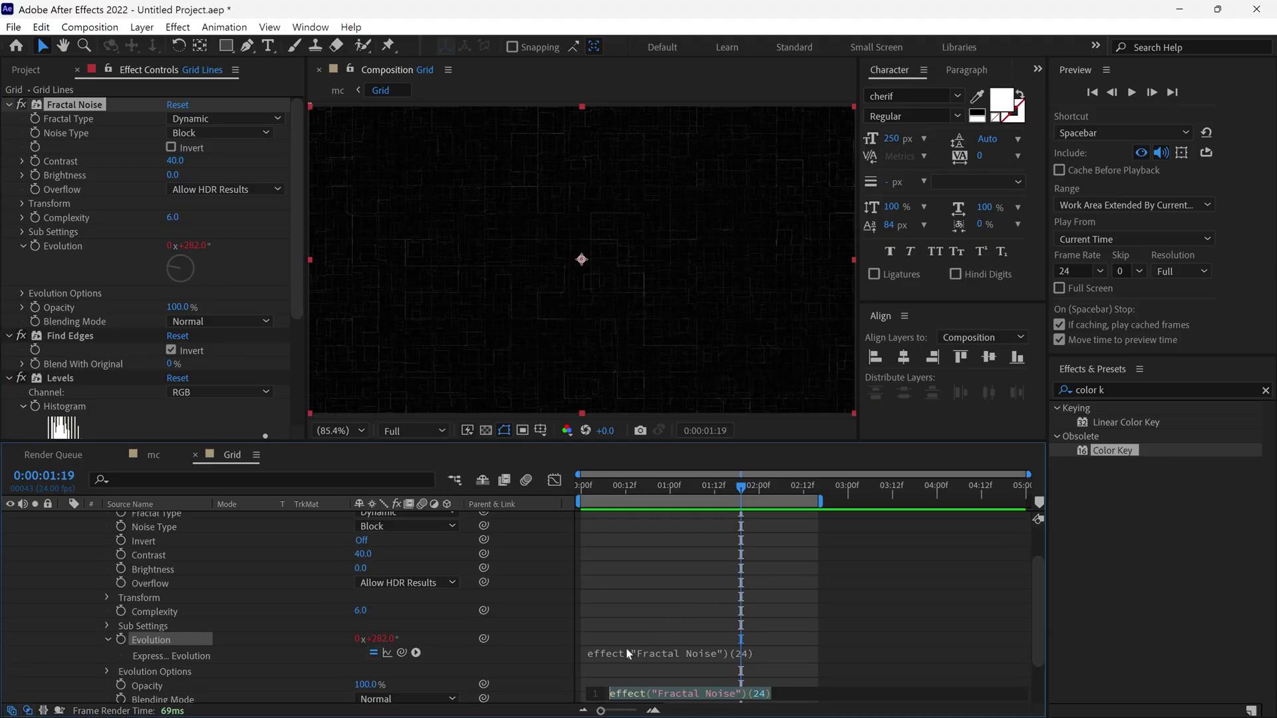
{"action": "left_click", "coordinate": [628, 655]}
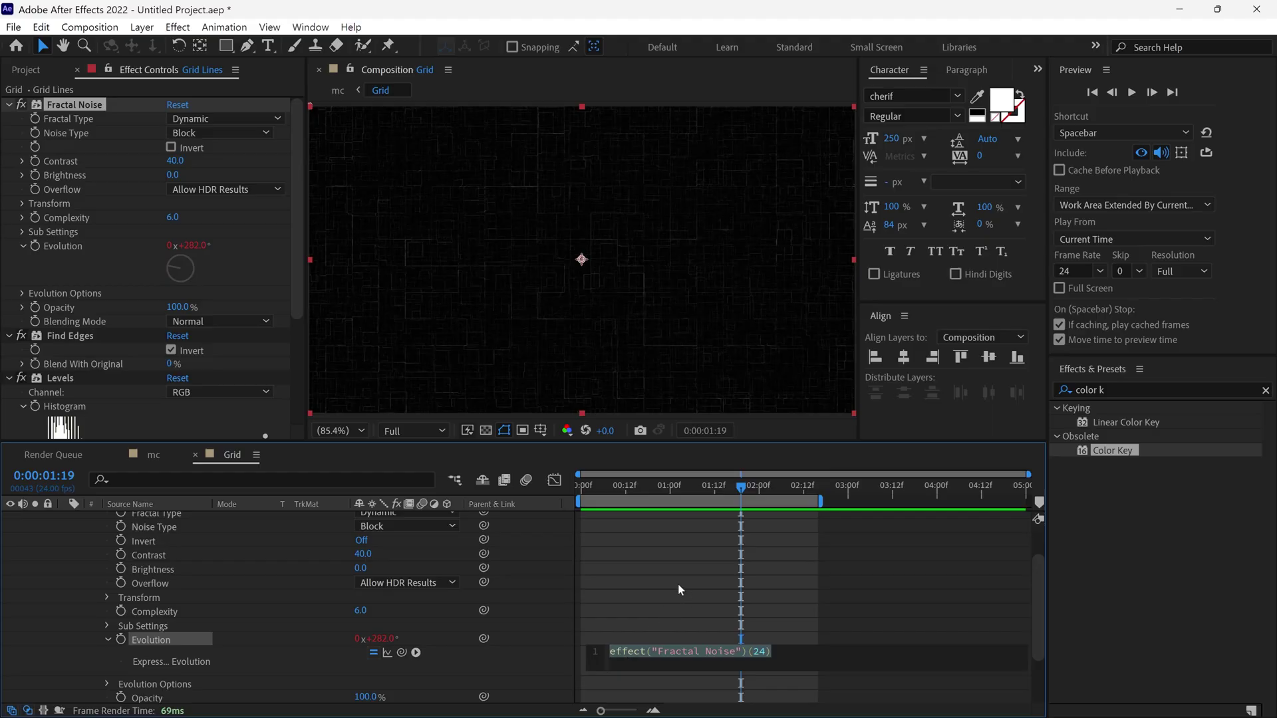
{"action": "type", "text": "time*230"}
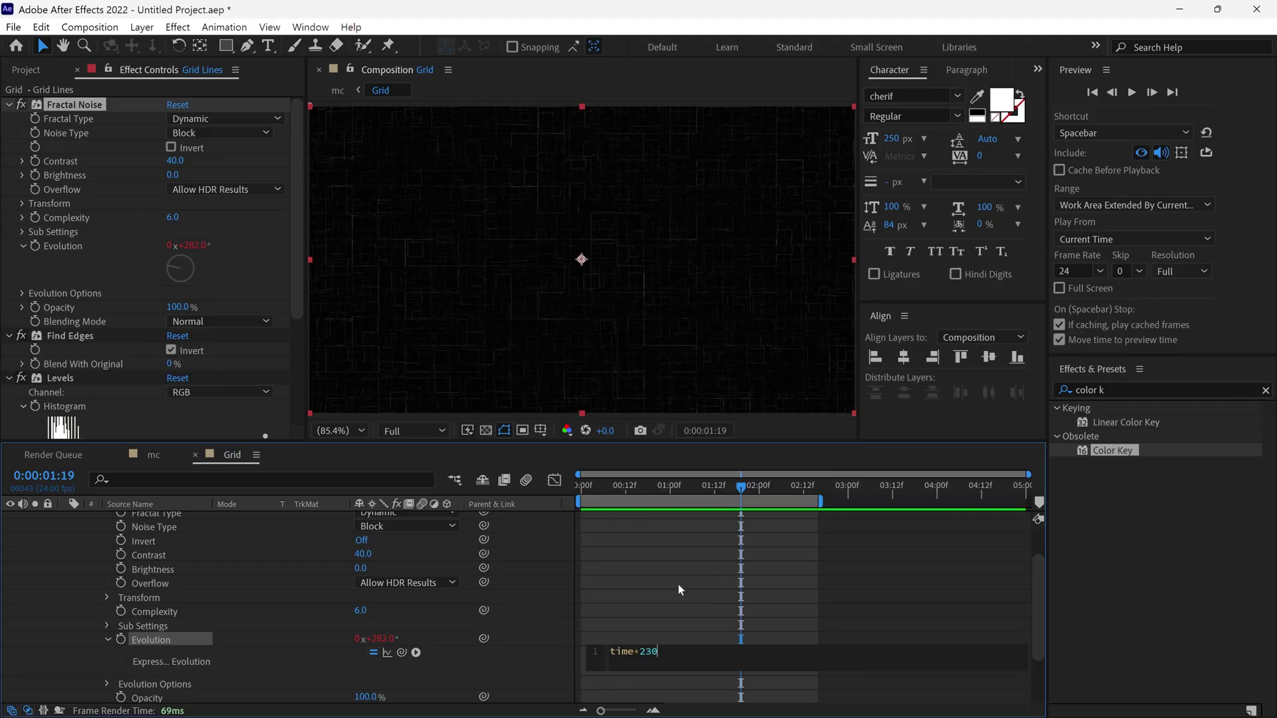
{"action": "left_click", "coordinate": [677, 584]}
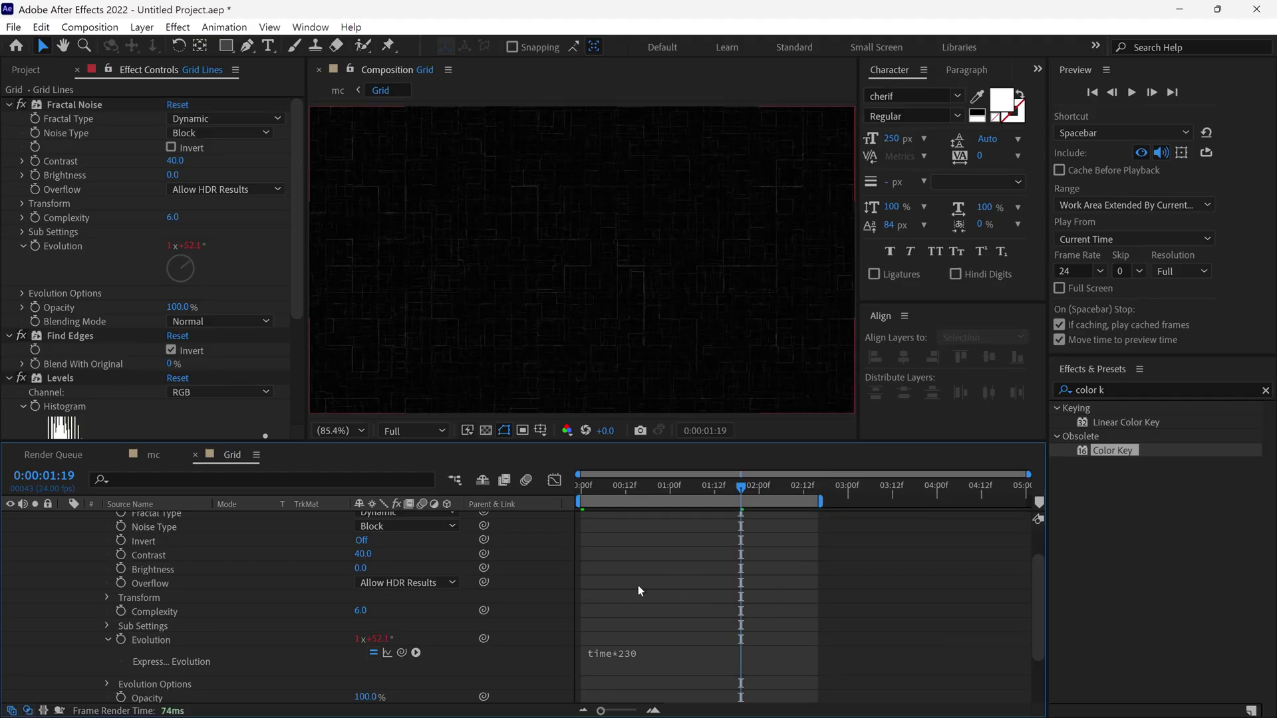
{"action": "left_click_drag", "start_coordinate": [737, 488], "coordinate": [571, 525]}
{"action": "key", "text": "space"}
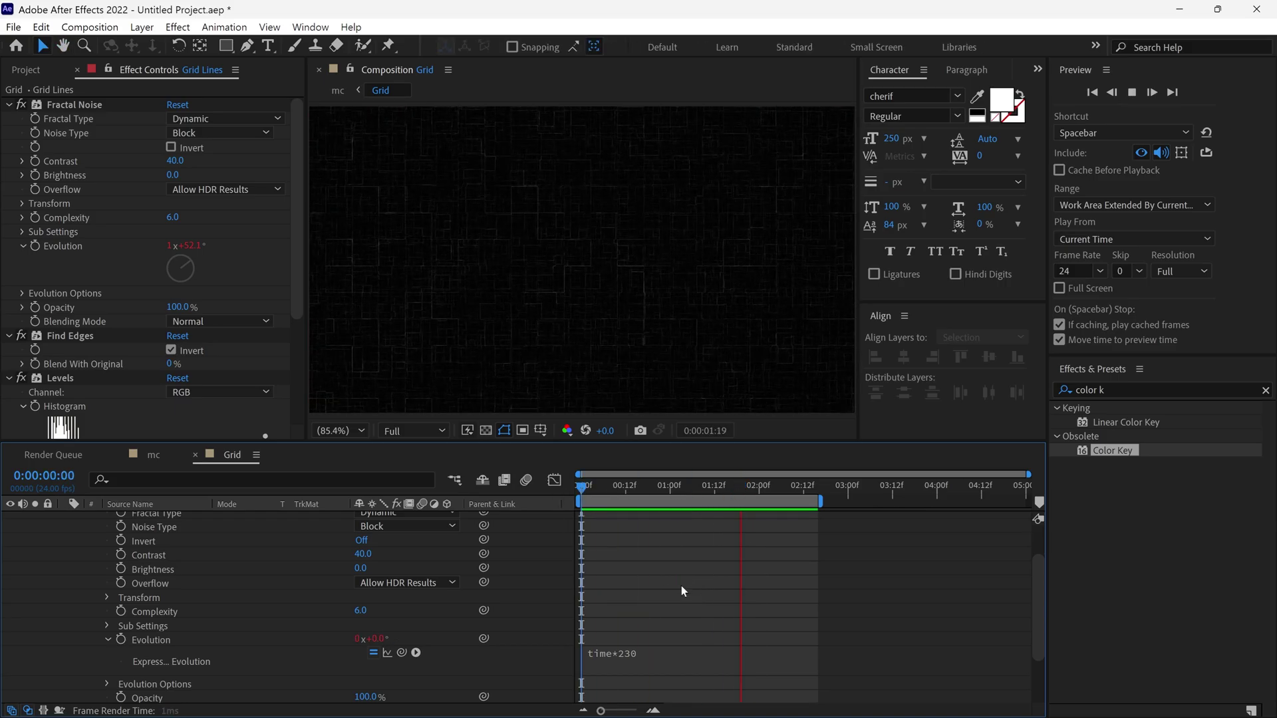
Play the mc composition from frame 0, toggling the transparency grid on and back off.
{"action": "key", "text": "space"}
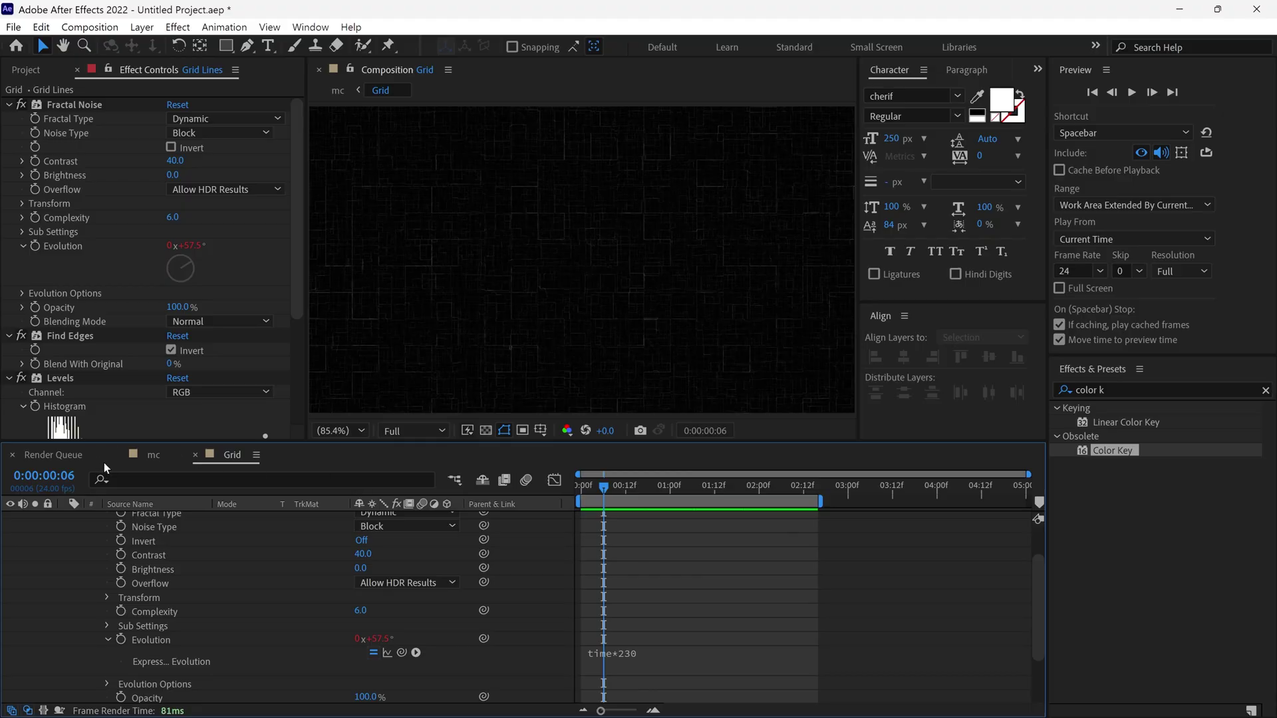
{"action": "left_click", "coordinate": [154, 454]}
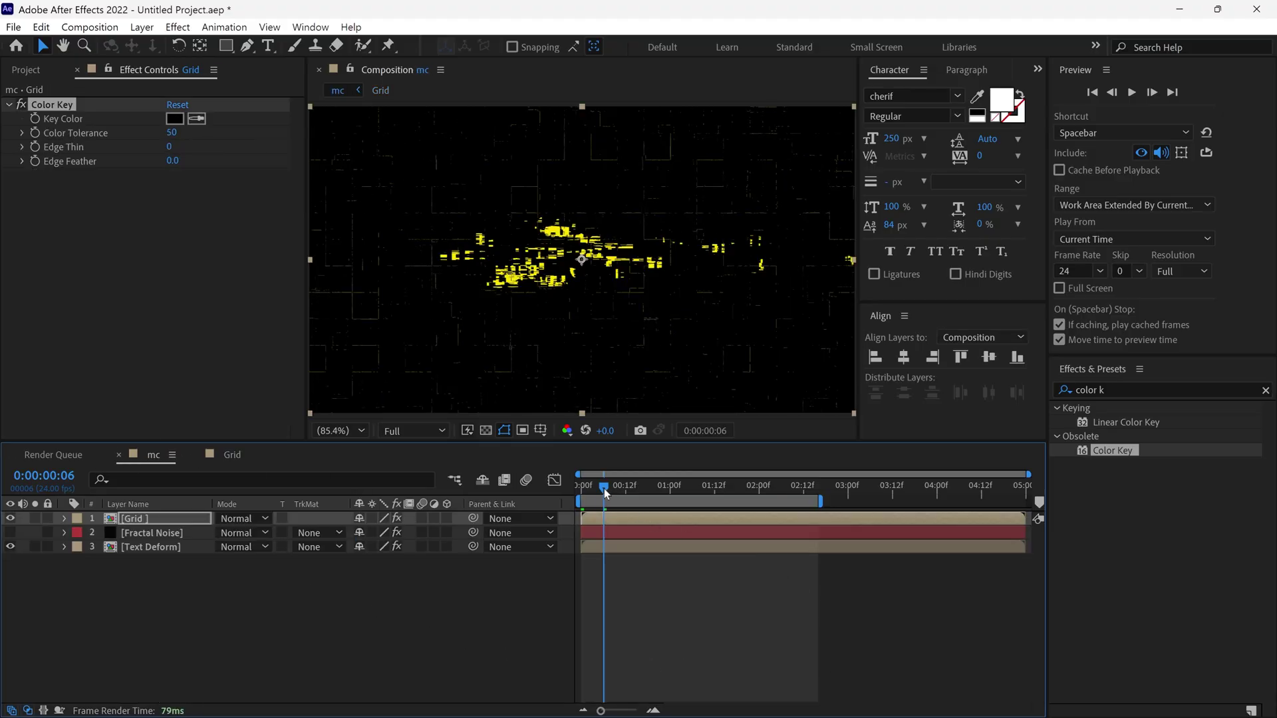
{"action": "left_click_drag", "start_coordinate": [605, 492], "coordinate": [573, 498]}
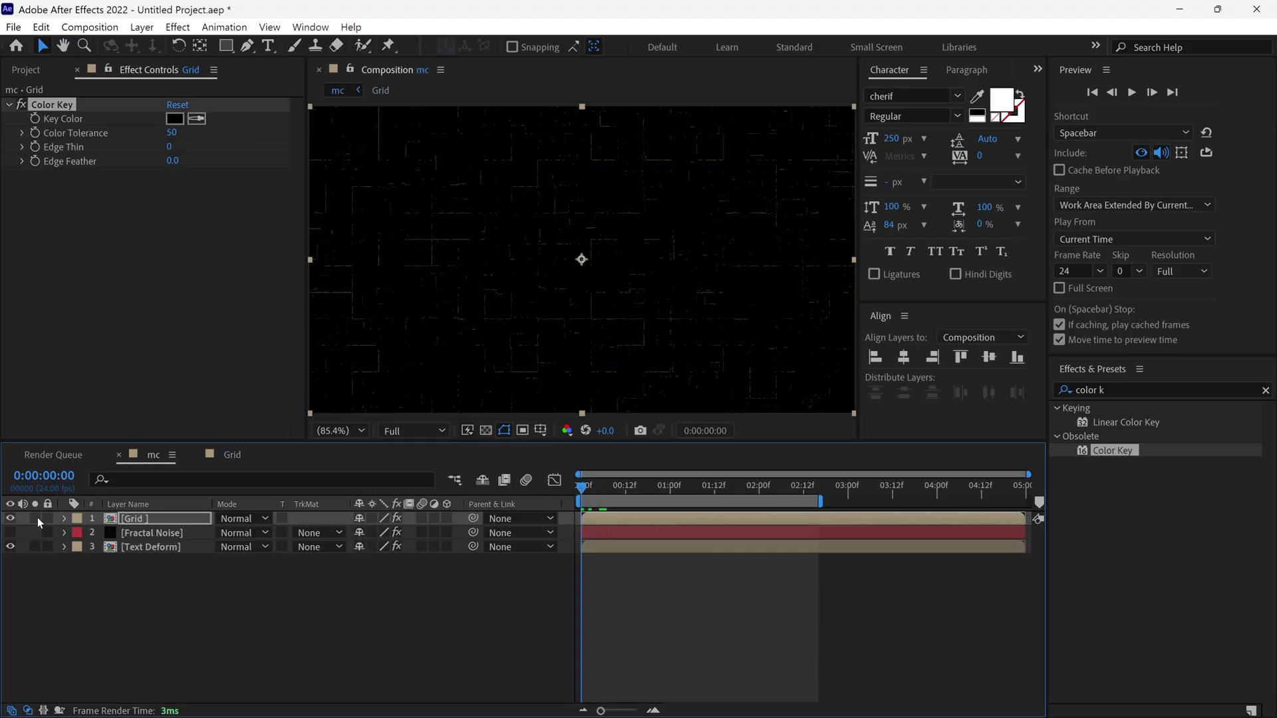
{"action": "key", "text": "space"}
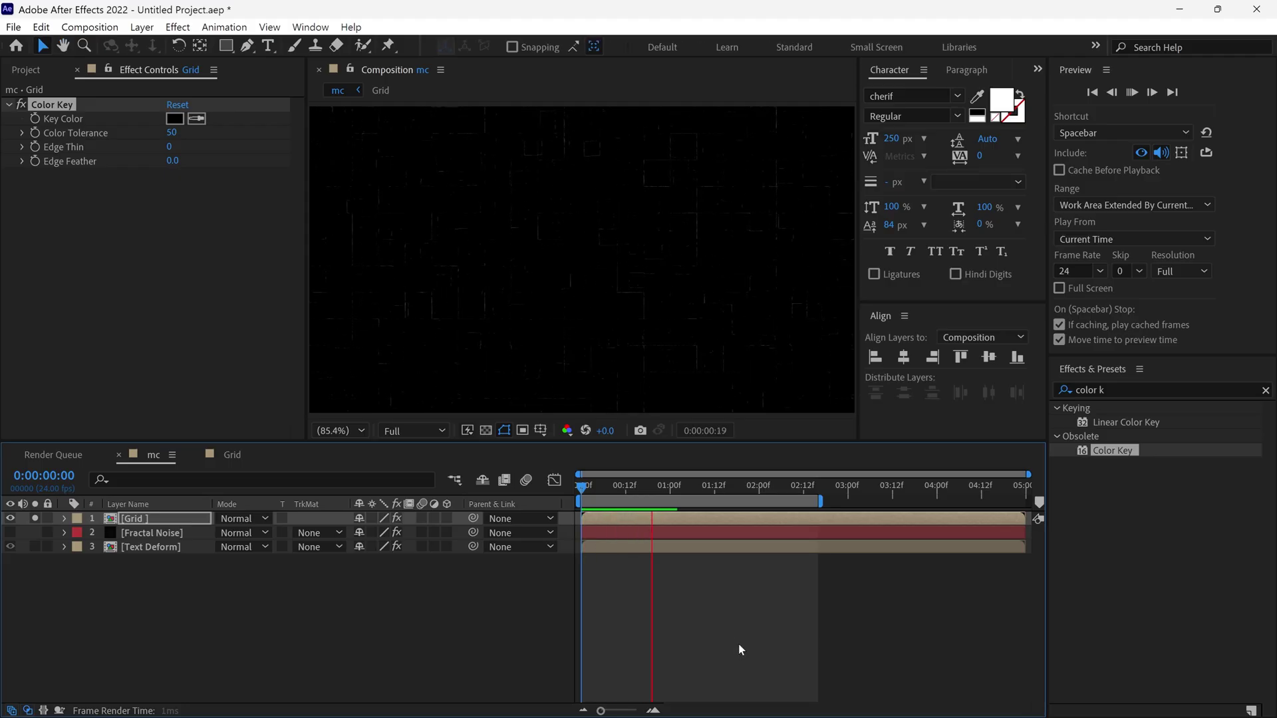
{"action": "left_click", "coordinate": [485, 430]}
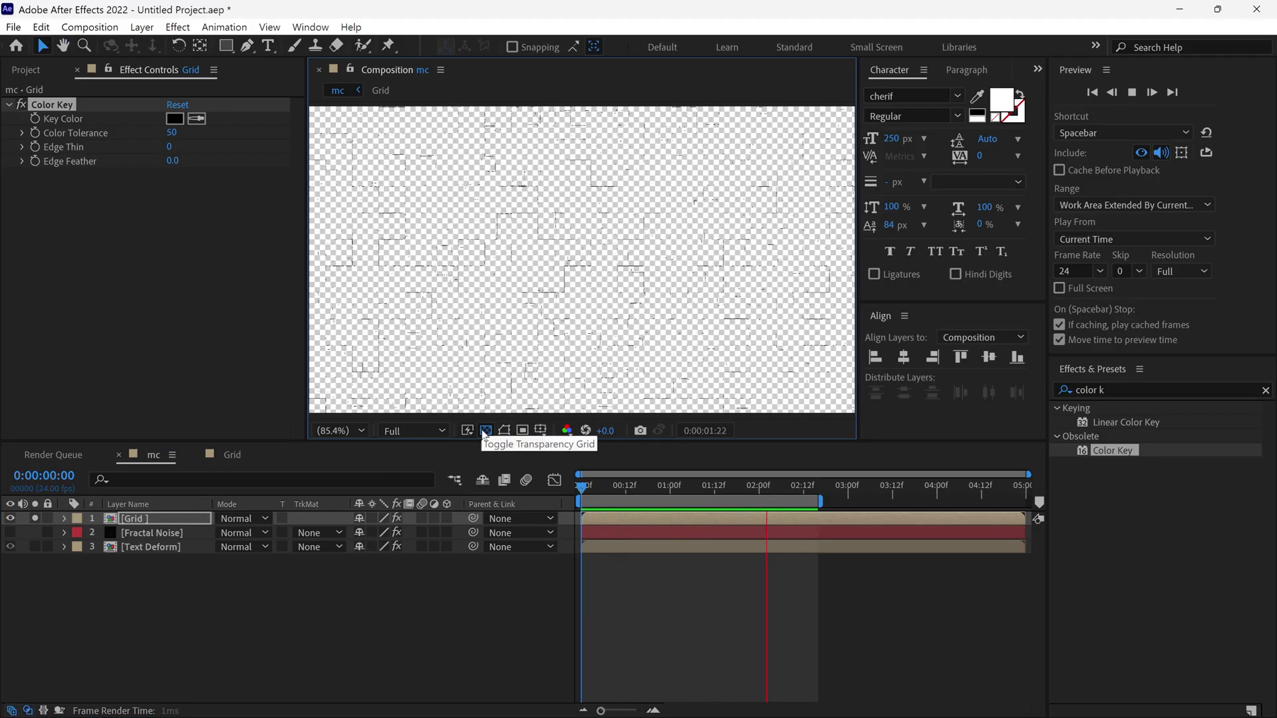
{"action": "left_click", "coordinate": [485, 430]}
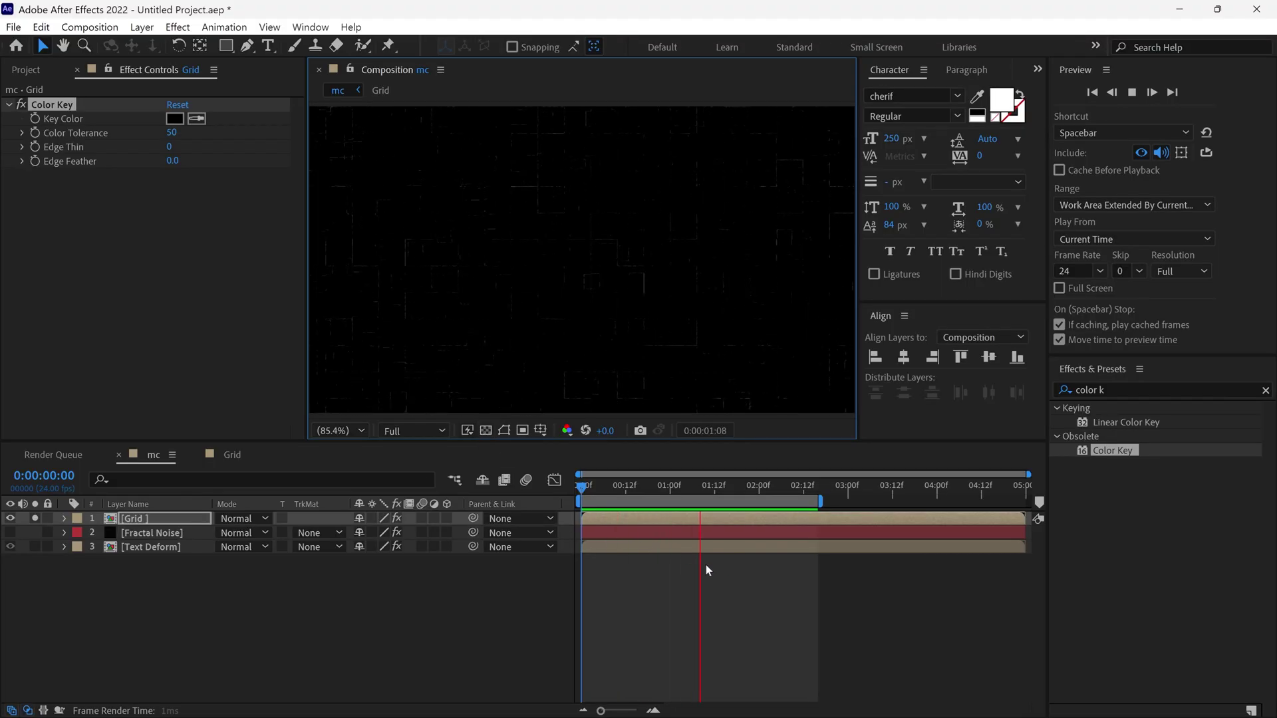
Apply a Fill effect from Effects & Presets to the Grid layer.
{"action": "left_click", "coordinate": [424, 268]}
{"action": "left_click", "coordinate": [1058, 390]}
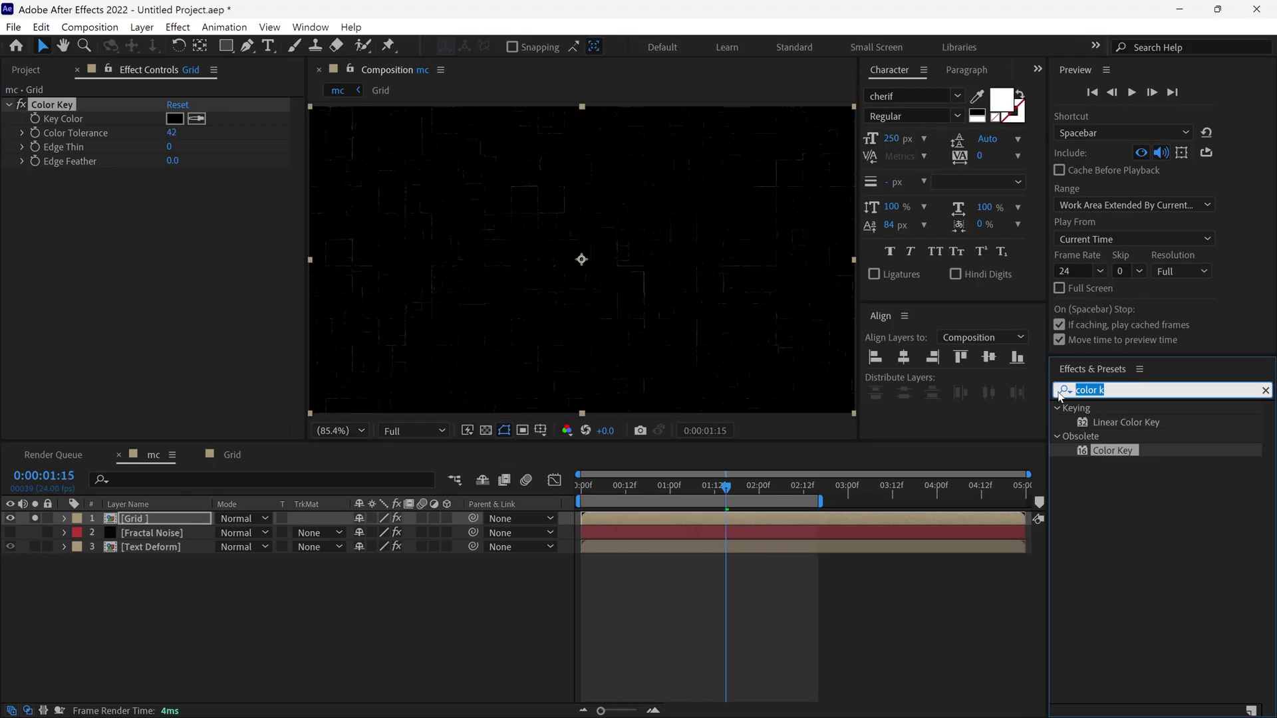
{"action": "type", "text": "fill"}
{"action": "left_click_drag", "start_coordinate": [1114, 494], "coordinate": [593, 298]}
Set the Fill colour to orange-red (FF5F00) and un-solo Grid so the text shows.
{"action": "left_click", "coordinate": [174, 218]}
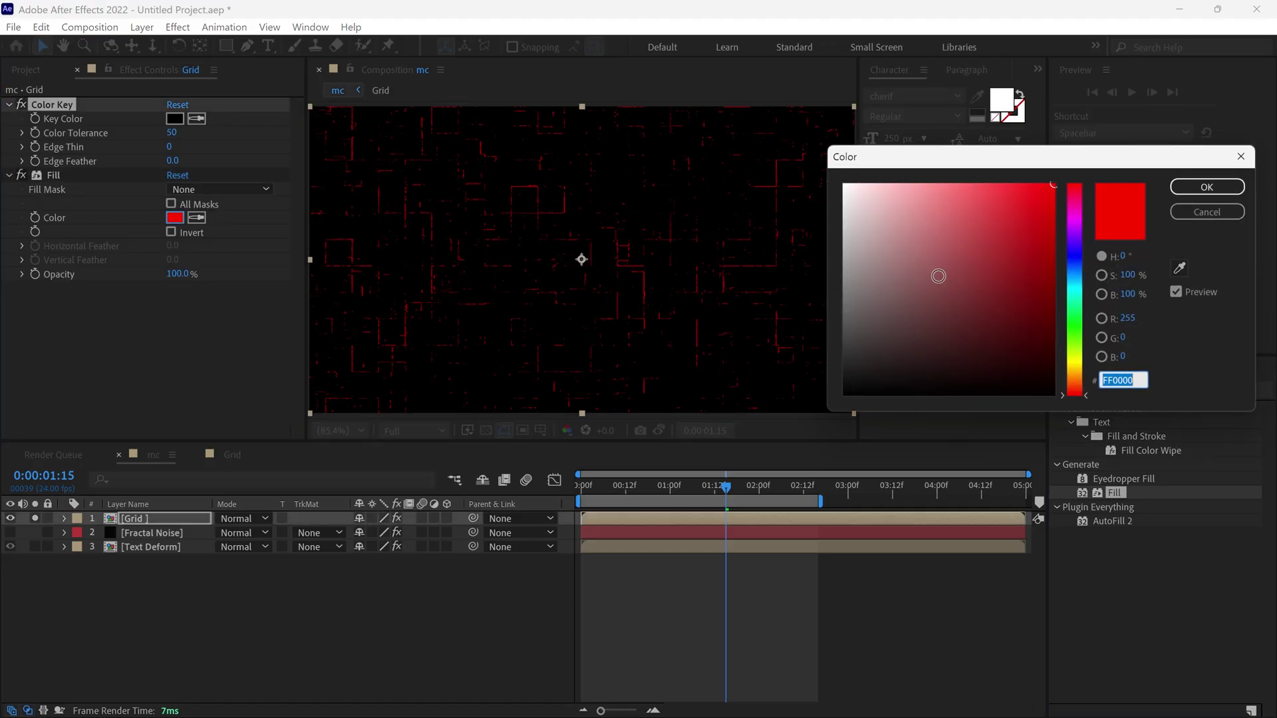
{"action": "left_click", "coordinate": [1077, 377]}
{"action": "left_click_drag", "start_coordinate": [1078, 381], "coordinate": [1078, 390]}
{"action": "left_click", "coordinate": [1207, 187]}
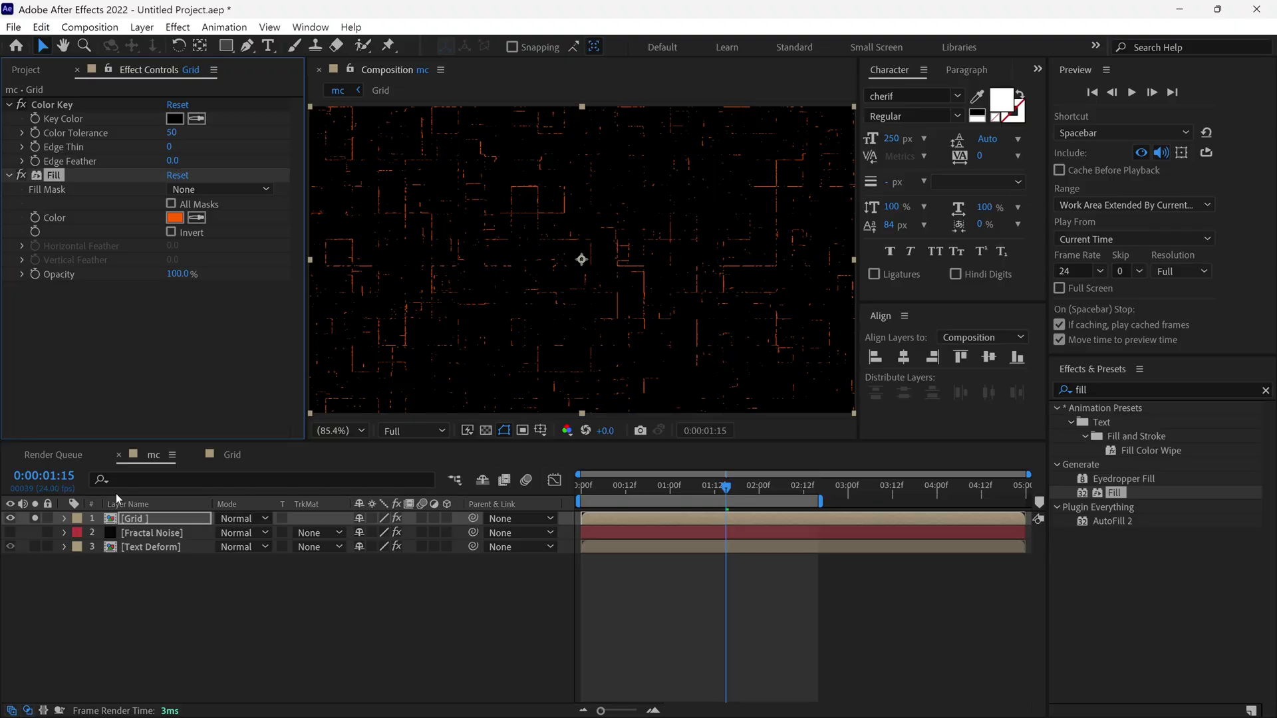
{"action": "left_click", "coordinate": [32, 518]}
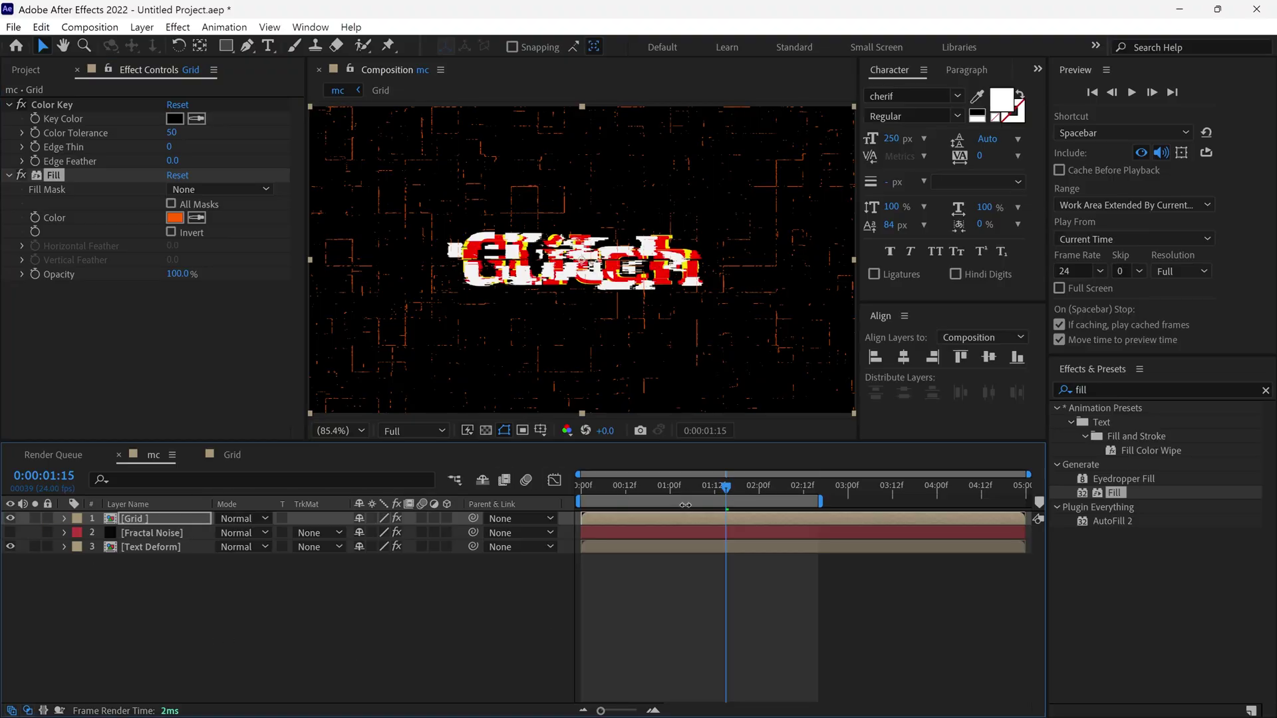
{"action": "left_click_drag", "start_coordinate": [711, 498], "coordinate": [575, 502]}
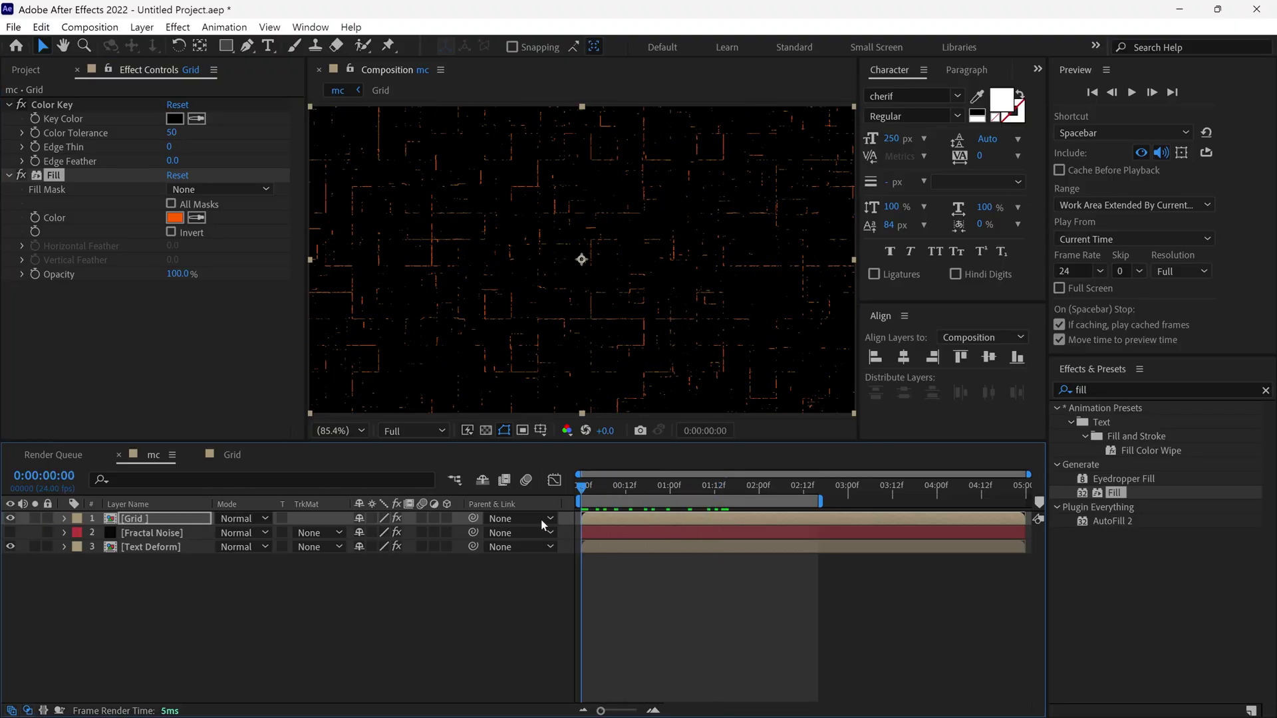
Keyframe the Grid Opacity at 0% at the start and 40% at 0:00:00:23.
{"action": "key", "text": "t"}
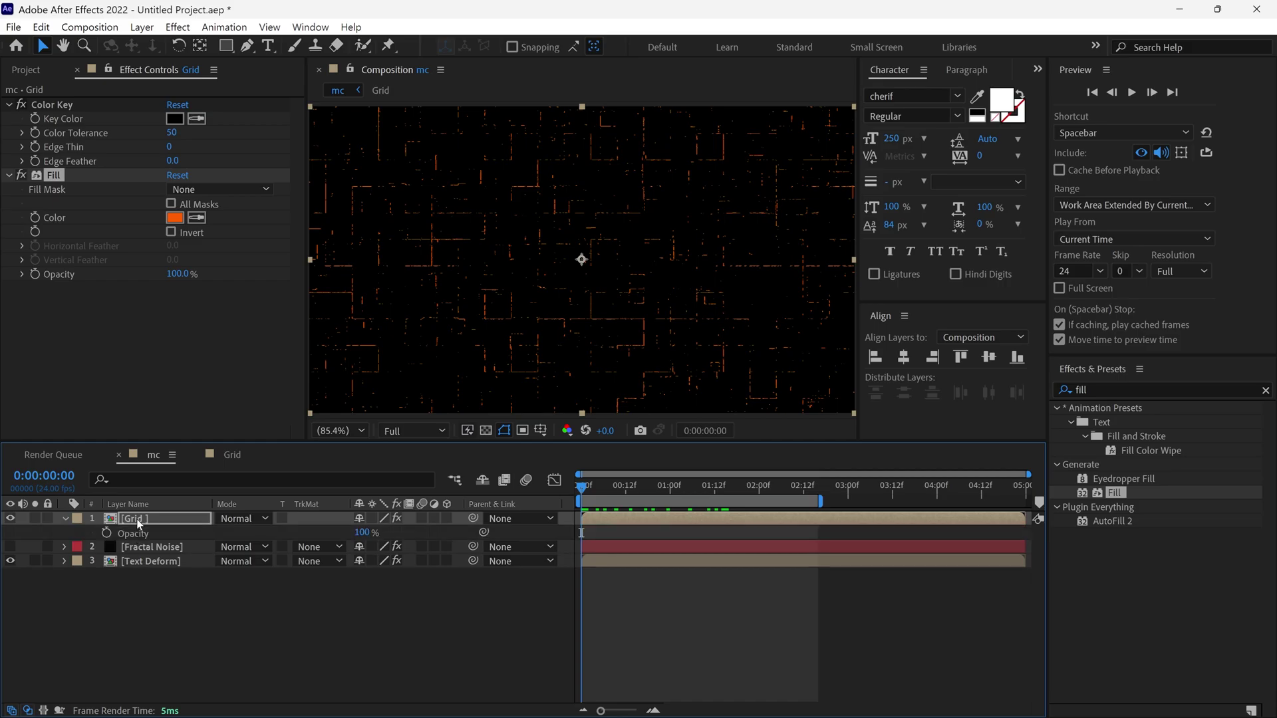
{"action": "left_click", "coordinate": [107, 533]}
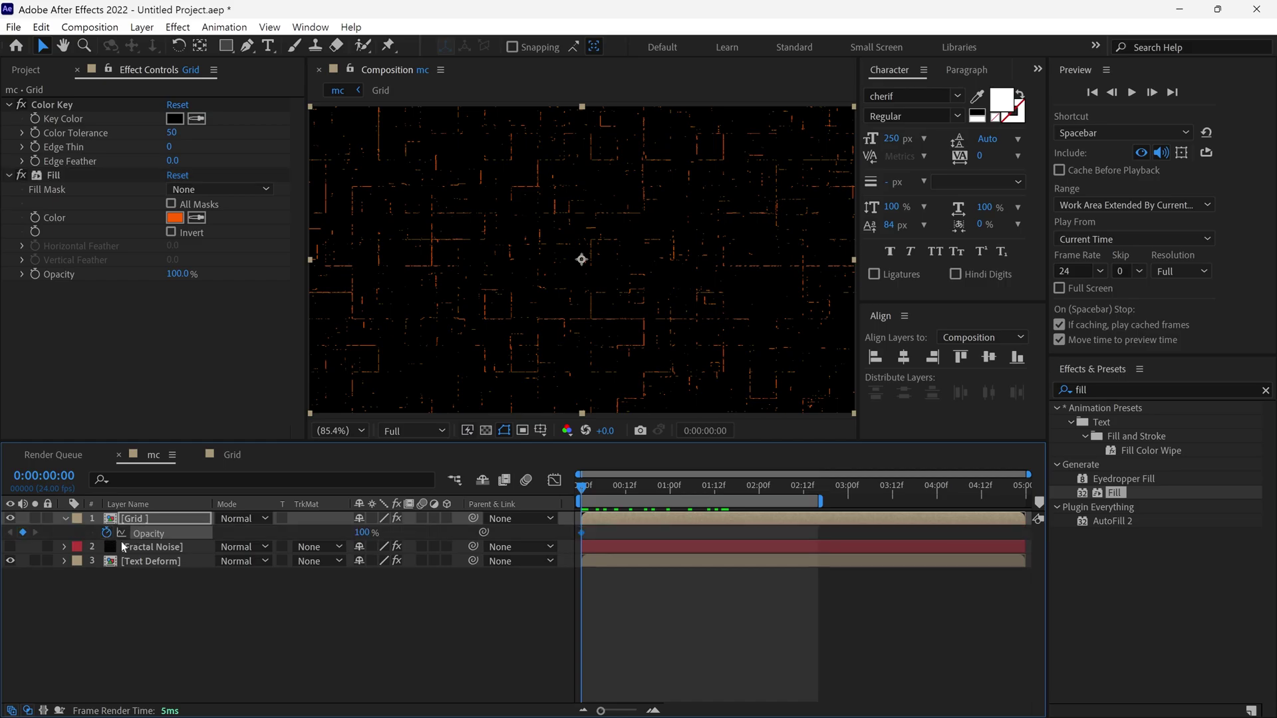
{"action": "left_click", "coordinate": [363, 533]}
{"action": "type", "text": "0"}
{"action": "key", "text": "Return"}
{"action": "left_click_drag", "start_coordinate": [591, 500], "coordinate": [667, 509]}
{"action": "left_click", "coordinate": [359, 532]}
{"action": "type", "text": "4"}
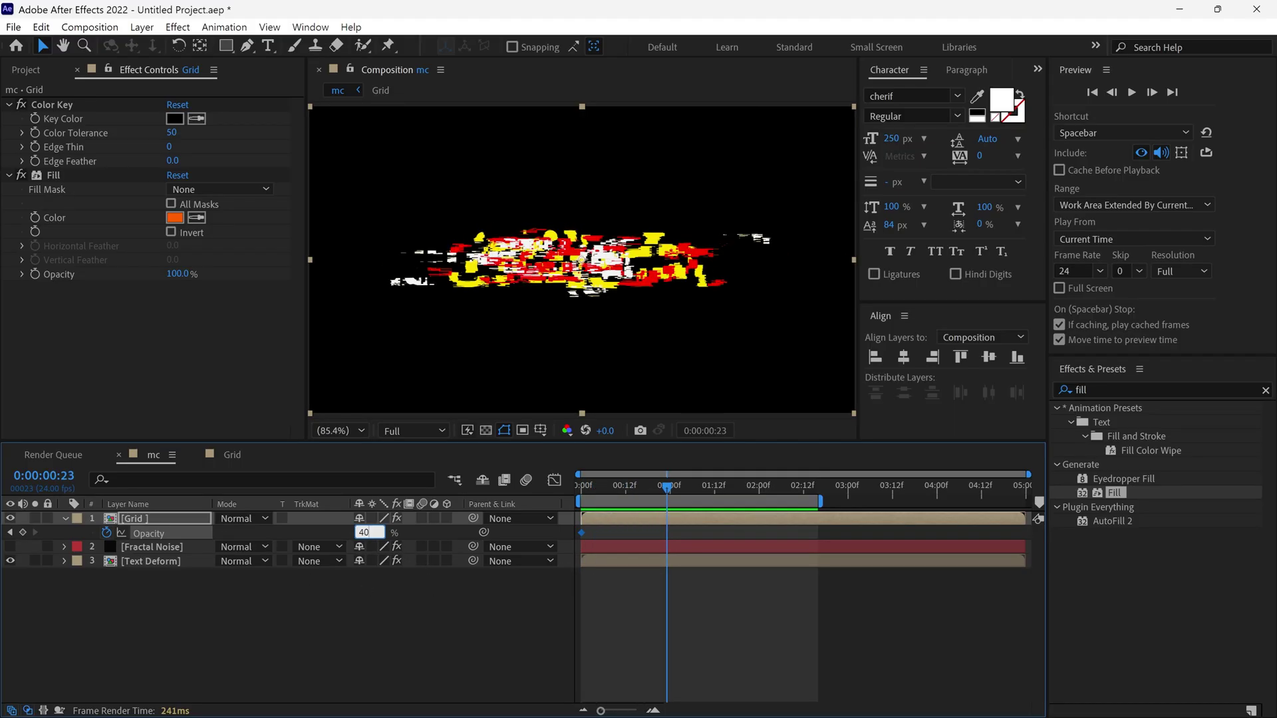
{"action": "type", "text": "0"}
{"action": "key", "text": "Return"}
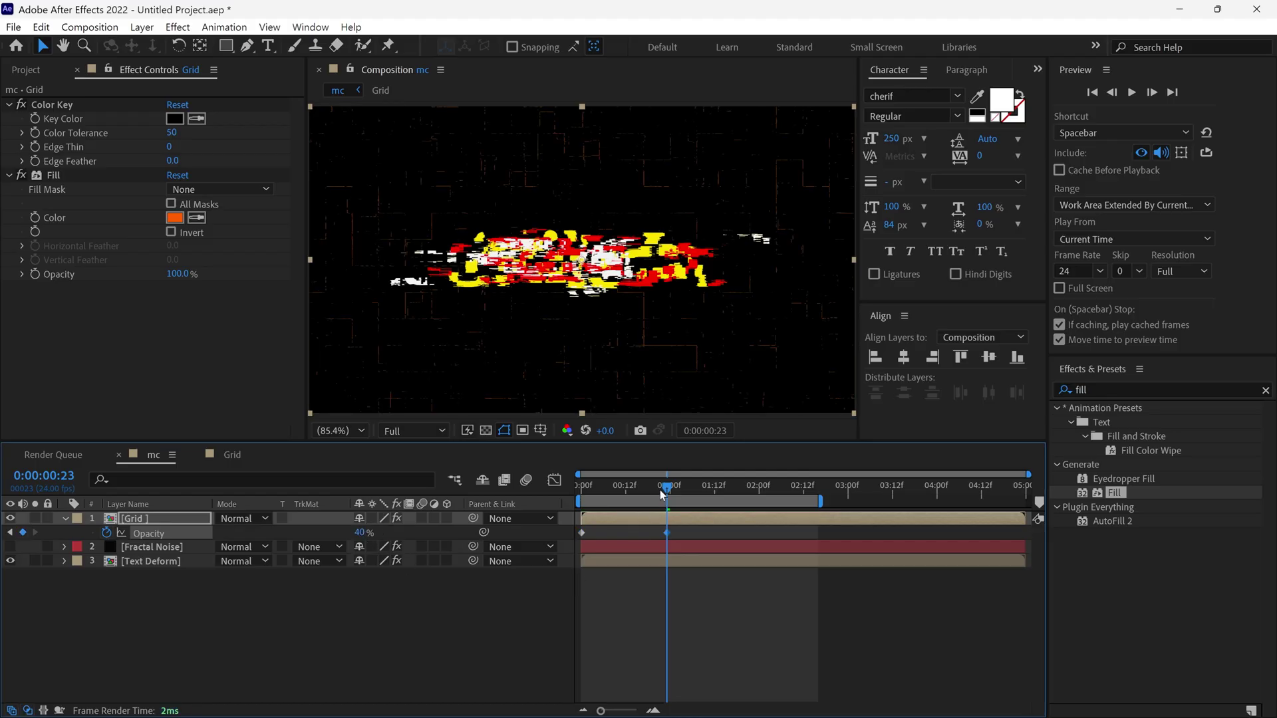
Hold 40% opacity at 0:00:02:12, fade to 0% at 0:00:03:12, and preview.
{"action": "left_click_drag", "start_coordinate": [668, 491], "coordinate": [803, 514]}
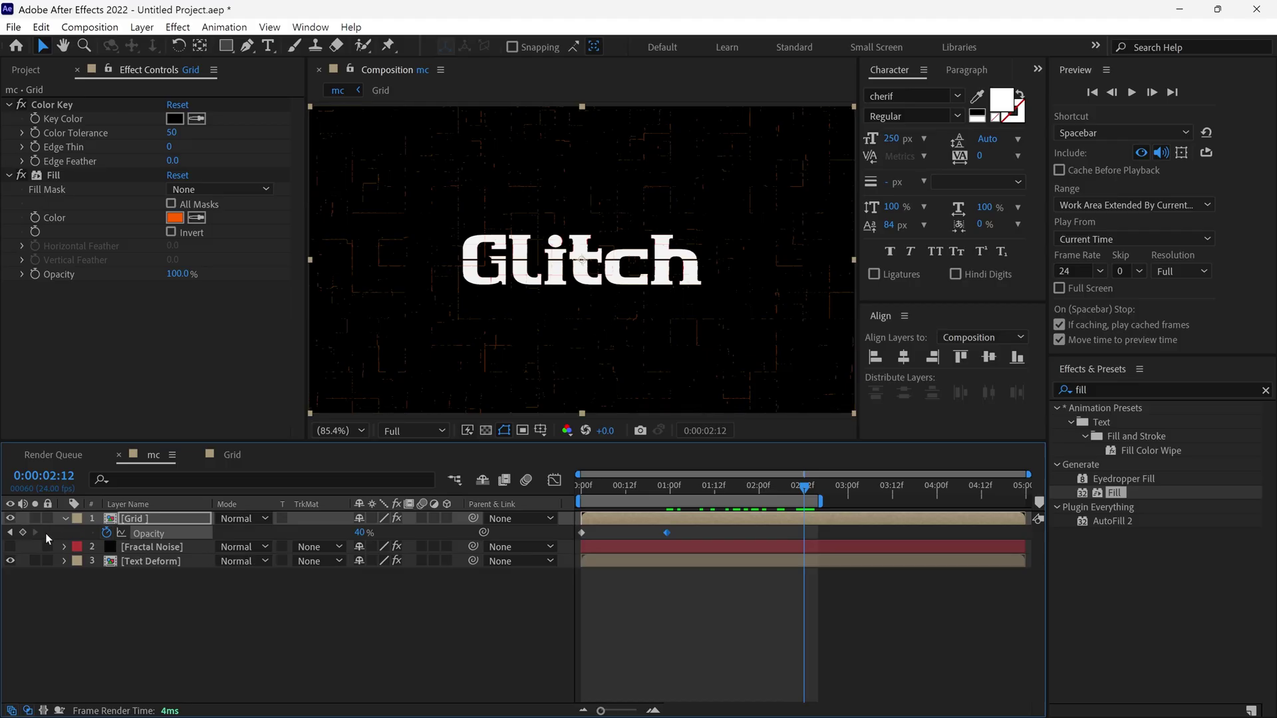
{"action": "left_click", "coordinate": [23, 534]}
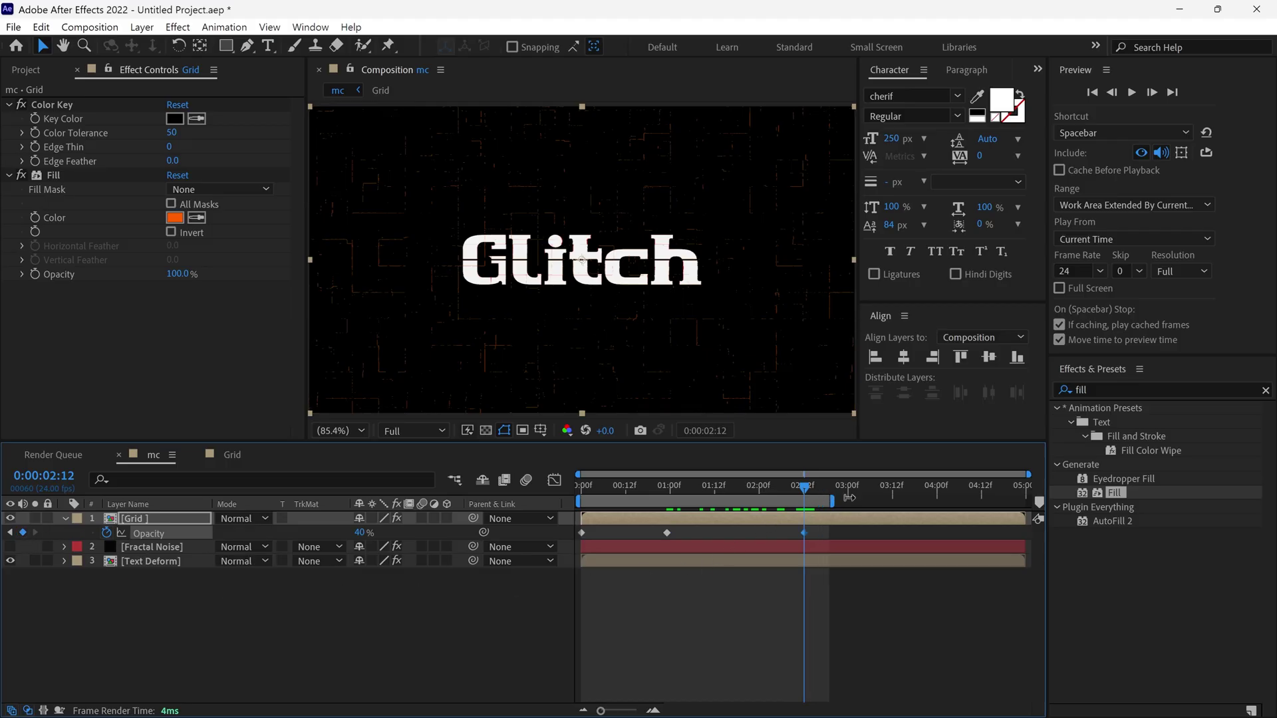
{"action": "left_click_drag", "start_coordinate": [823, 499], "coordinate": [1010, 500]}
{"action": "left_click_drag", "start_coordinate": [810, 495], "coordinate": [893, 499]}
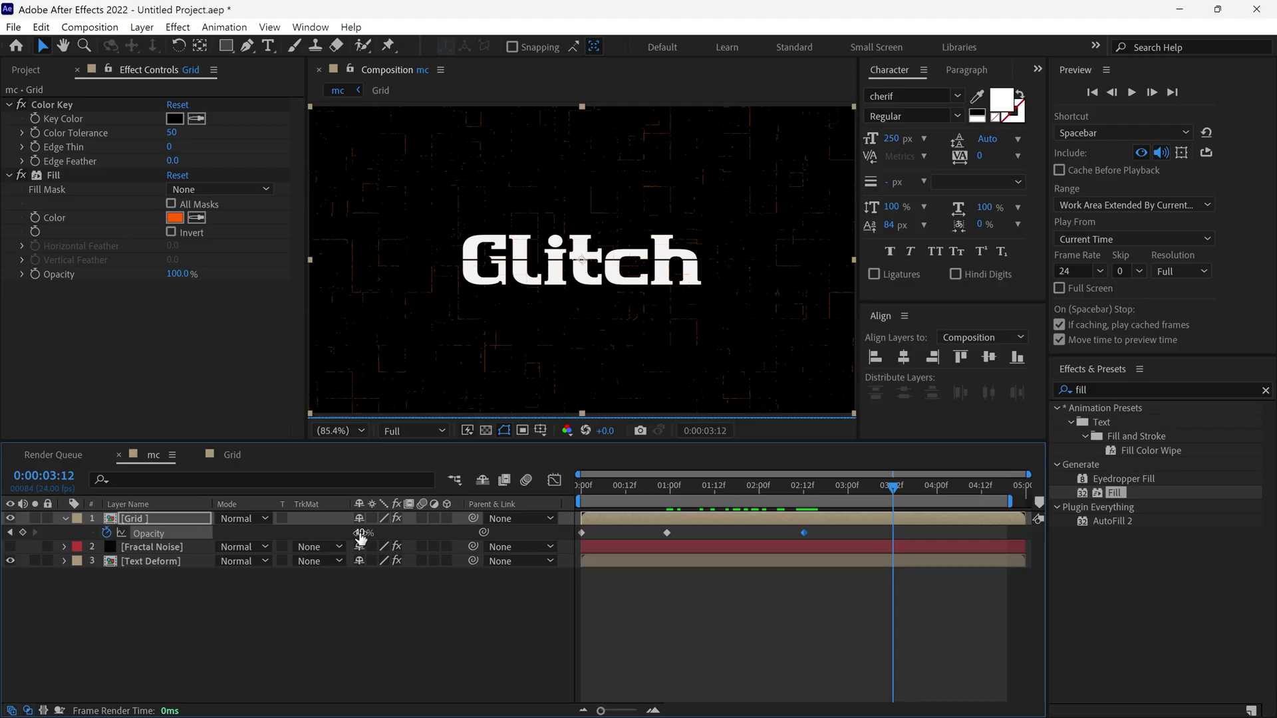
{"action": "left_click", "coordinate": [360, 533]}
{"action": "type", "text": "0"}
{"action": "key", "text": "Return"}
{"action": "key", "text": "Home"}
{"action": "key", "text": "space"}
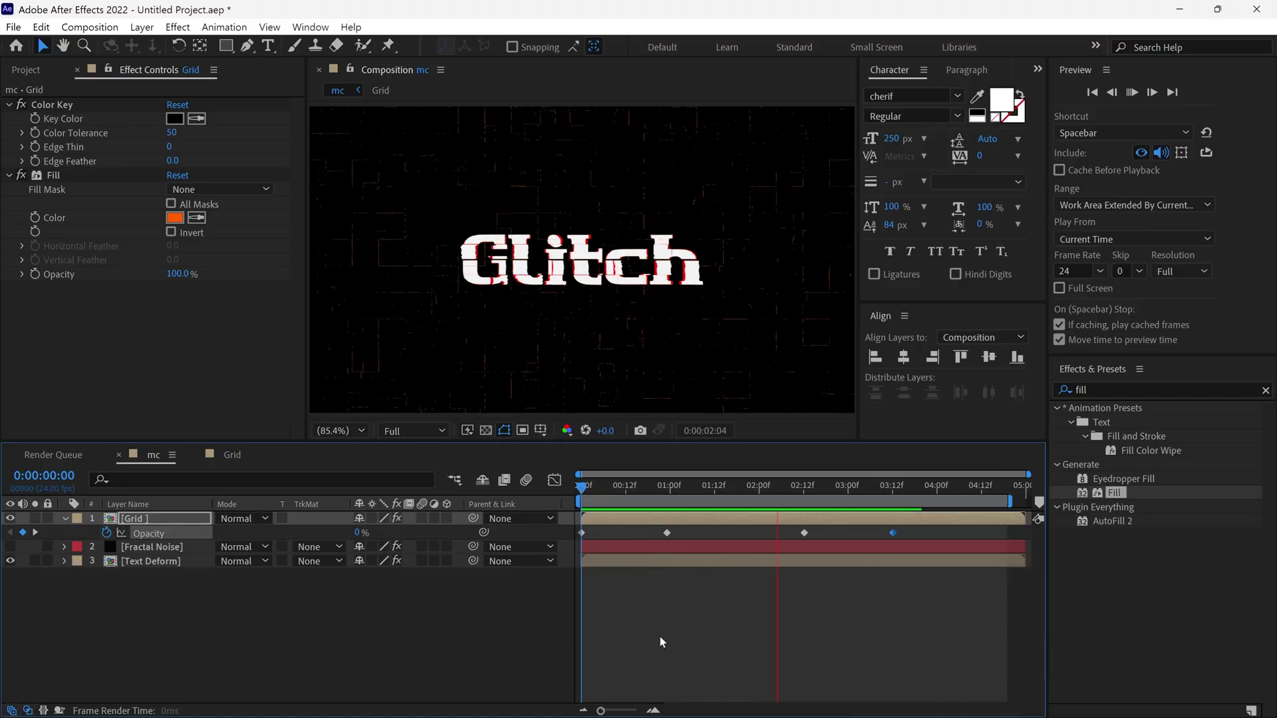
{"action": "left_click_drag", "start_coordinate": [724, 492], "coordinate": [766, 498]}
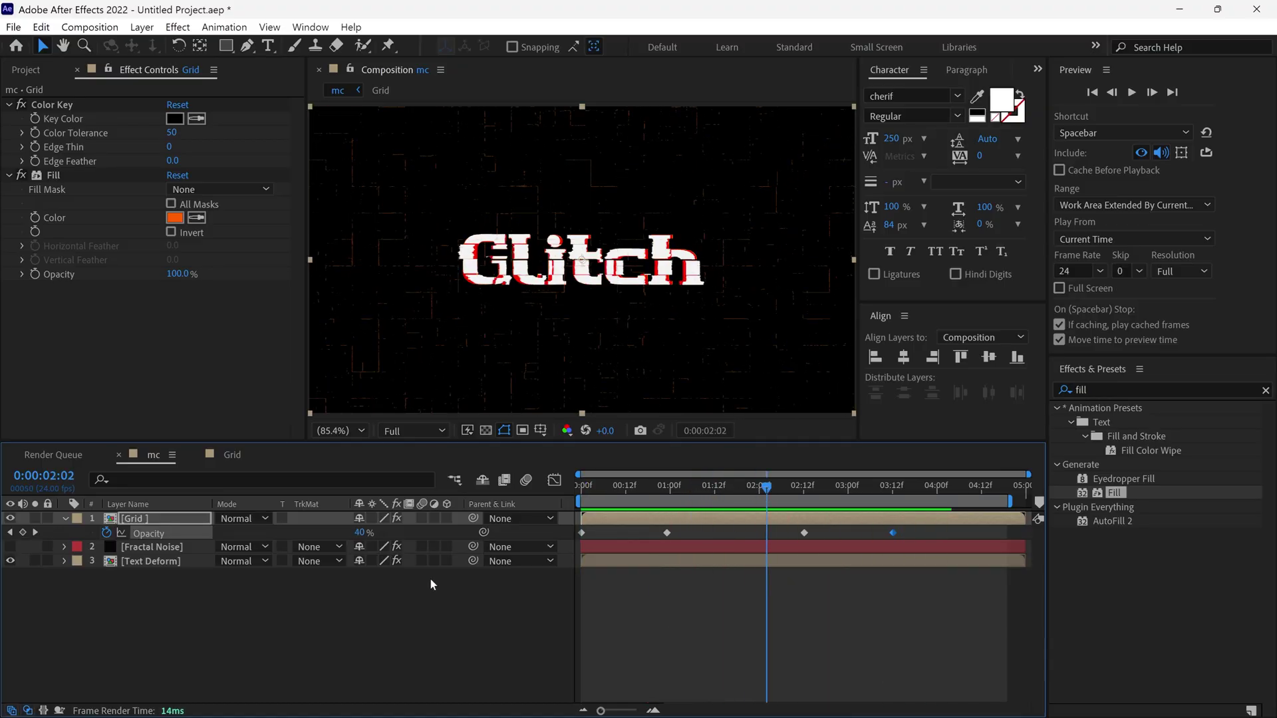
Add a new Adjustment Layer at the top of the mc composition.
{"action": "left_click", "coordinate": [64, 520]}
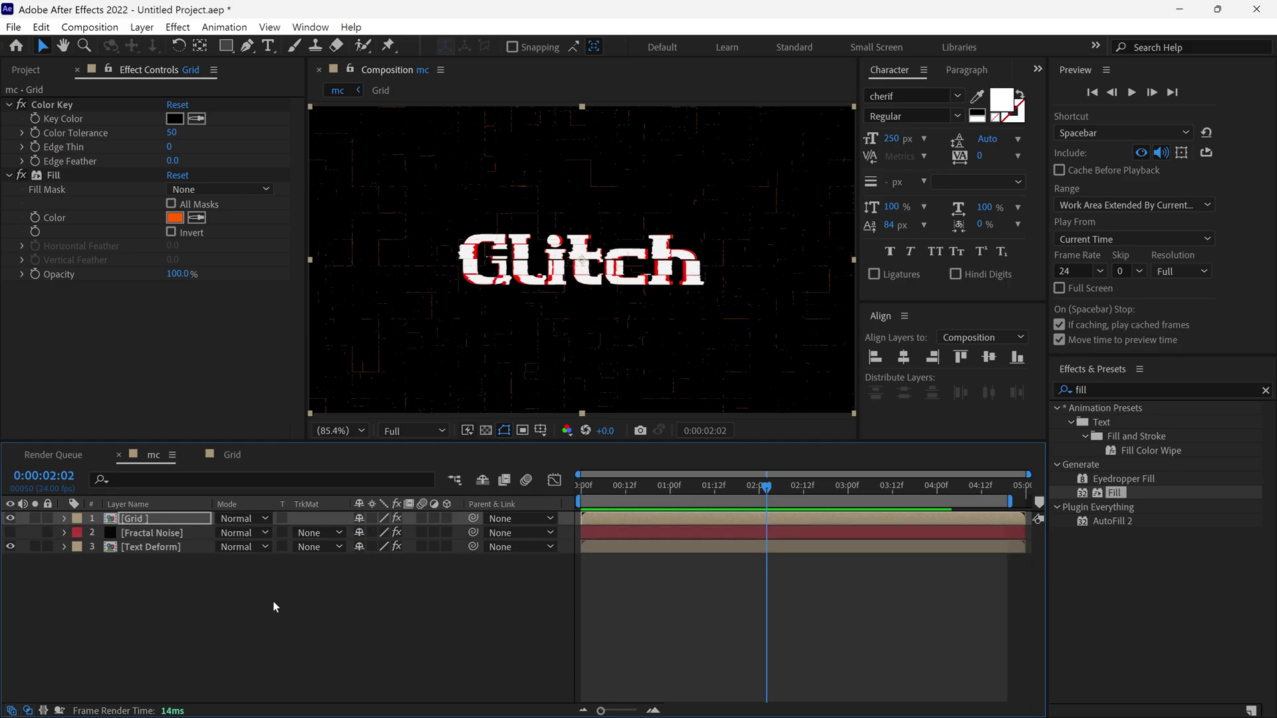
{"action": "right_click", "coordinate": [325, 593]}
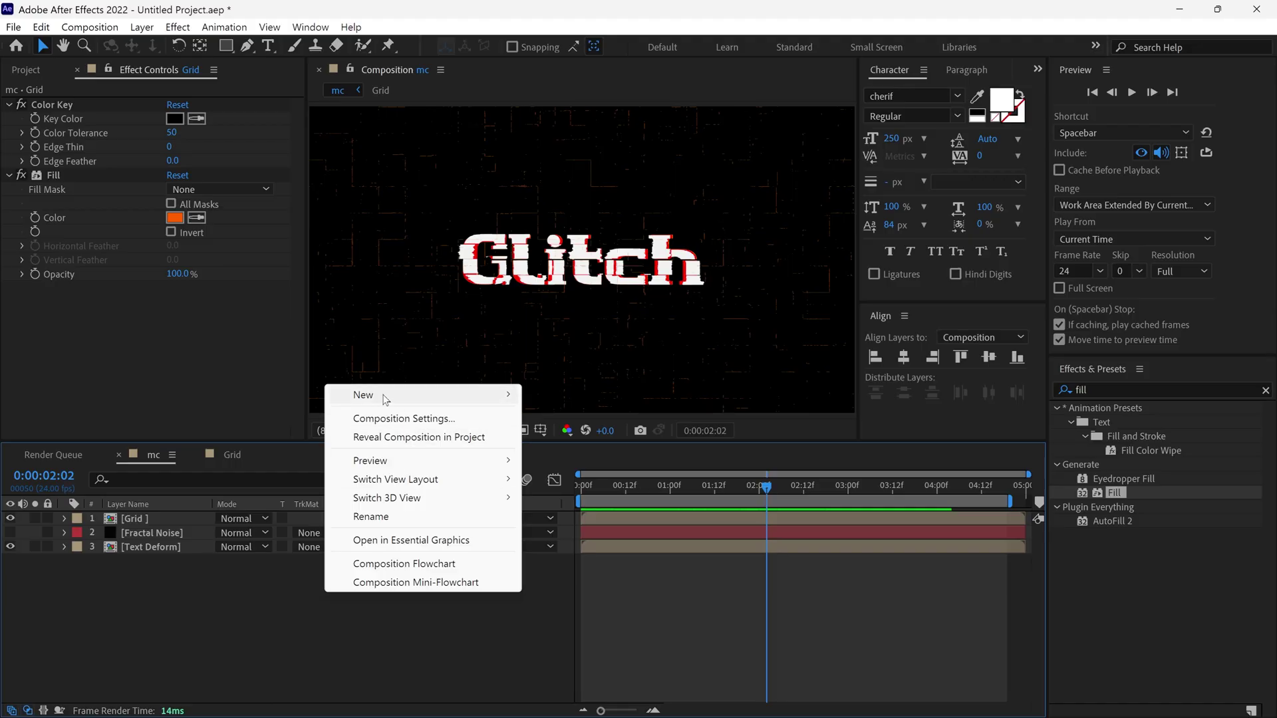
{"action": "mouse_move", "coordinate": [512, 396]}
{"action": "left_click", "coordinate": [587, 530]}
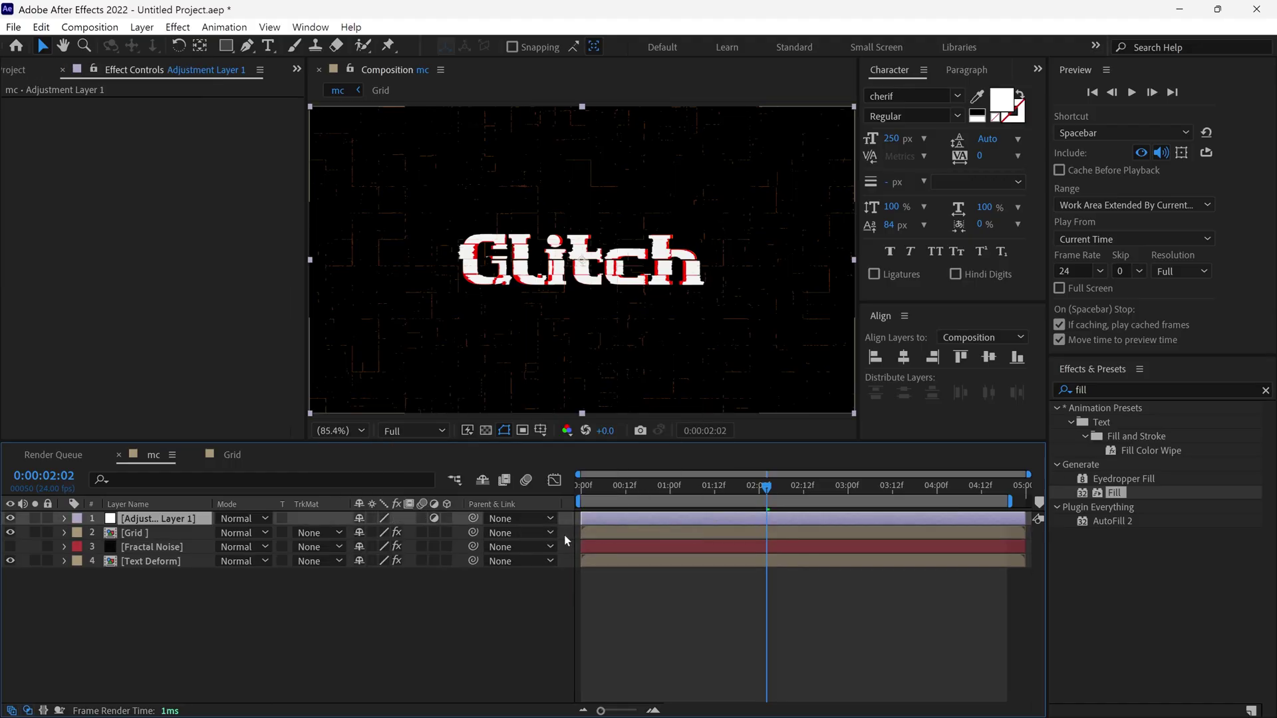
Apply Glow to the adjustment layer with Glow Threshold 90% and Glow Radius 5.
{"action": "double_click", "coordinate": [1110, 390]}
{"action": "type", "text": "glow"}
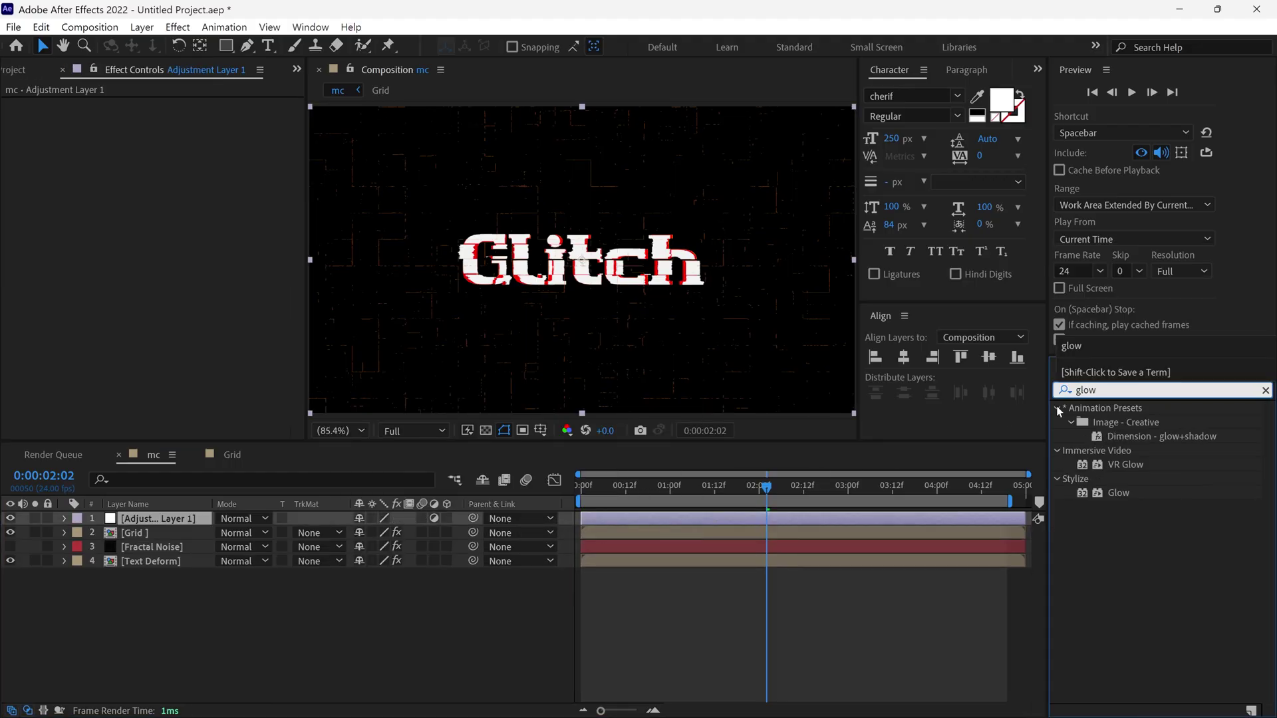
{"action": "left_click_drag", "start_coordinate": [1117, 492], "coordinate": [165, 518]}
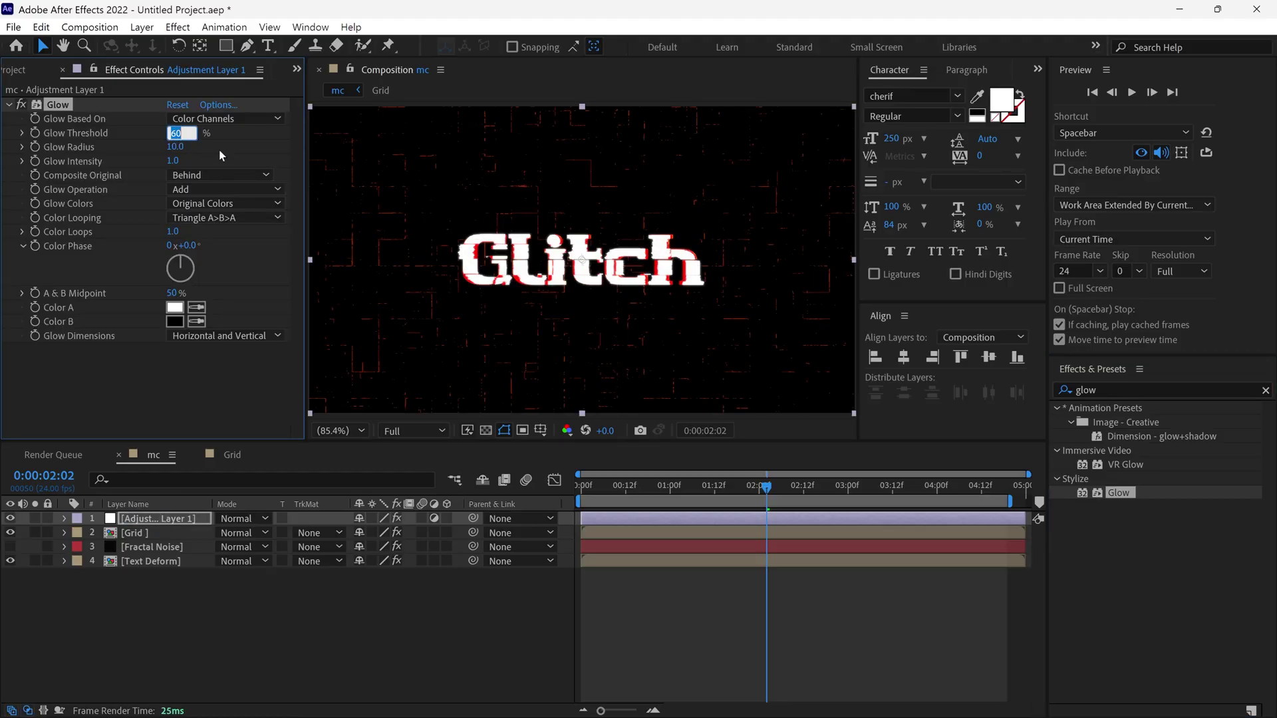
{"action": "type", "text": "90"}
{"action": "key", "text": "Return"}
{"action": "left_click", "coordinate": [176, 146]}
{"action": "type", "text": "5"}
{"action": "key", "text": "Return"}
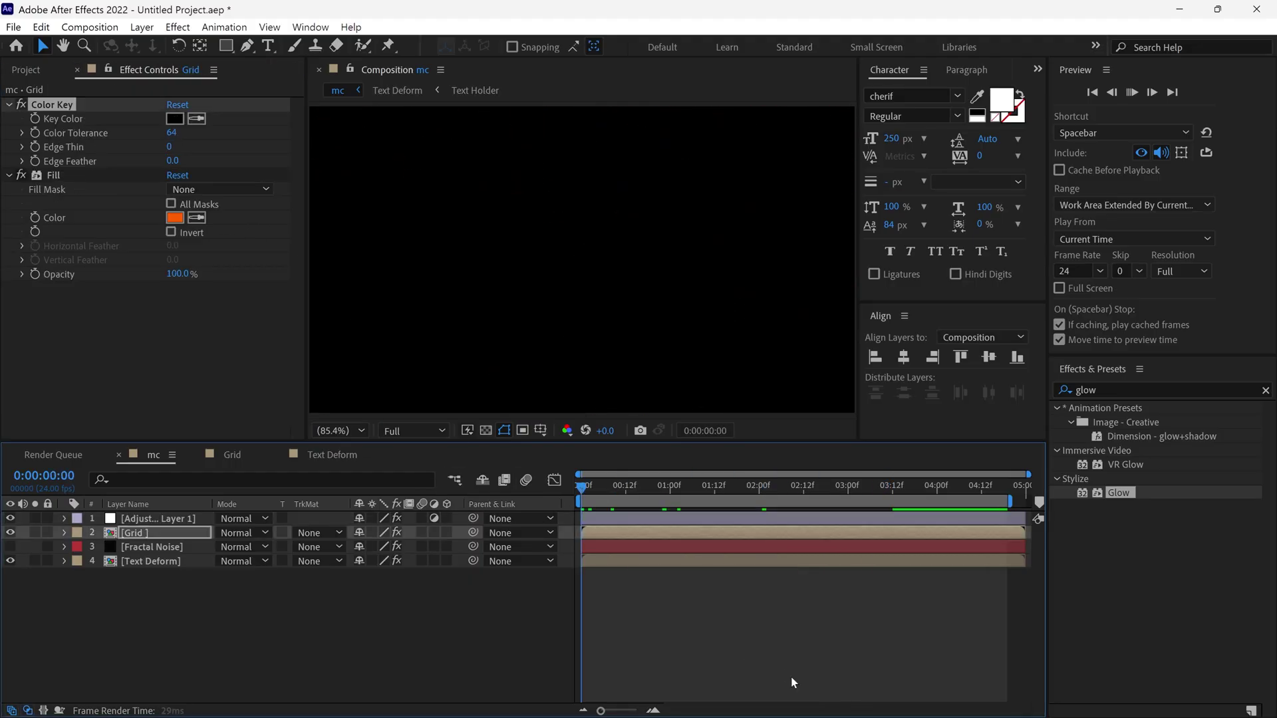
Preview the finished mc composition with the glowing Glitch text over the grid lines.
{"action": "key", "text": "space"}
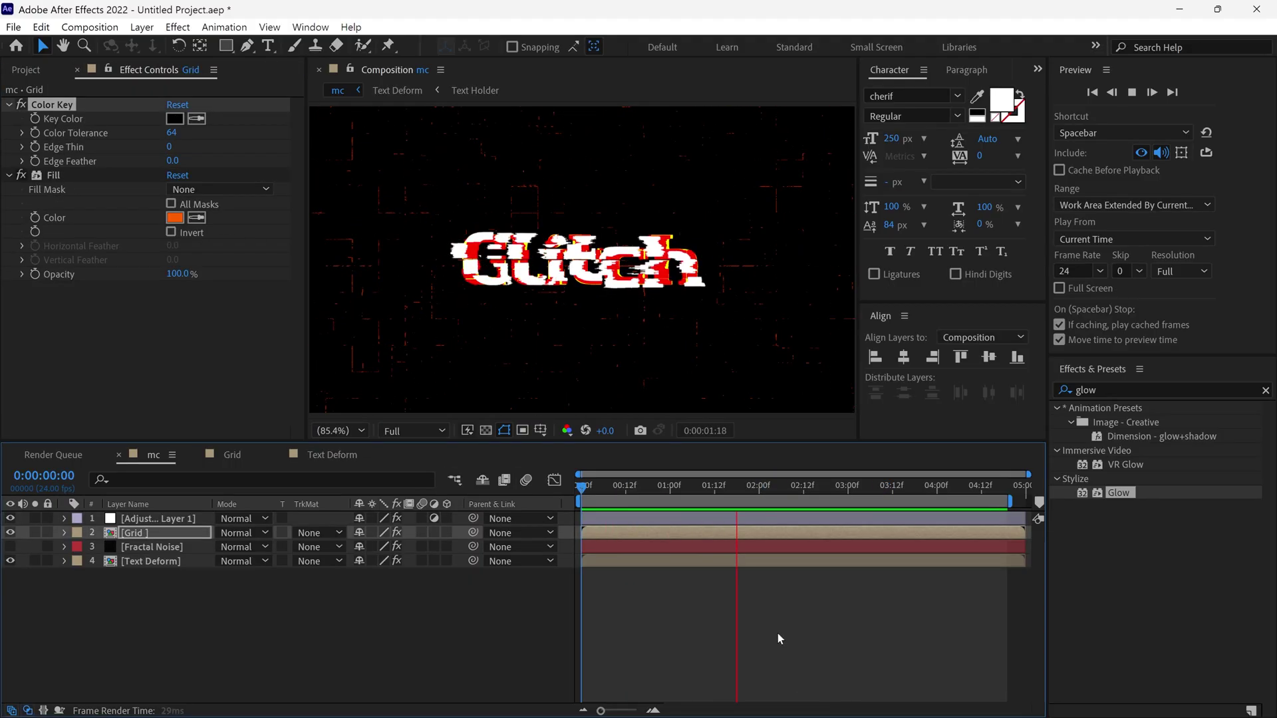